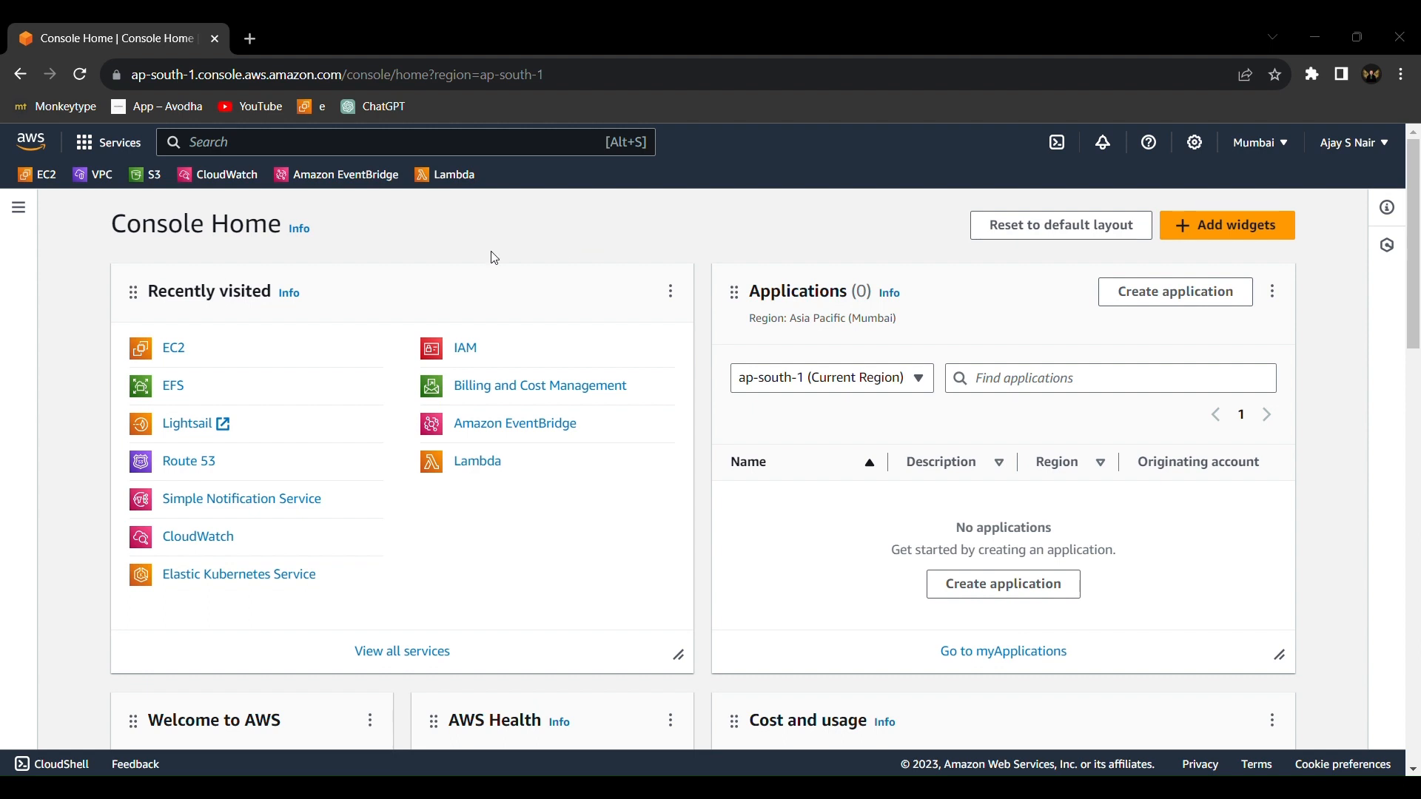
Start a new security group in EC2 and enter EC2_SG as both its name and description
{"action": "left_click", "coordinate": [173, 354]}
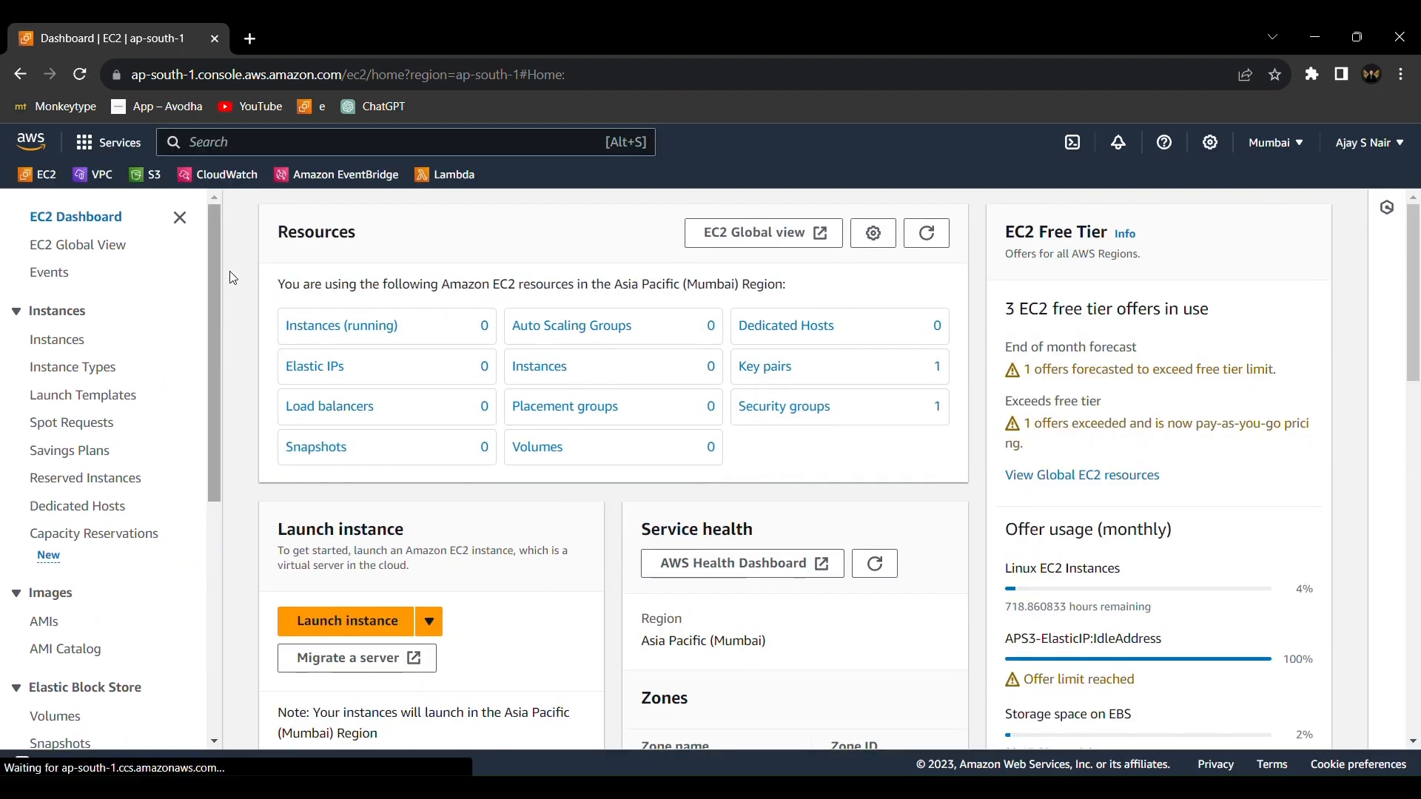
{"action": "left_click", "coordinate": [785, 407]}
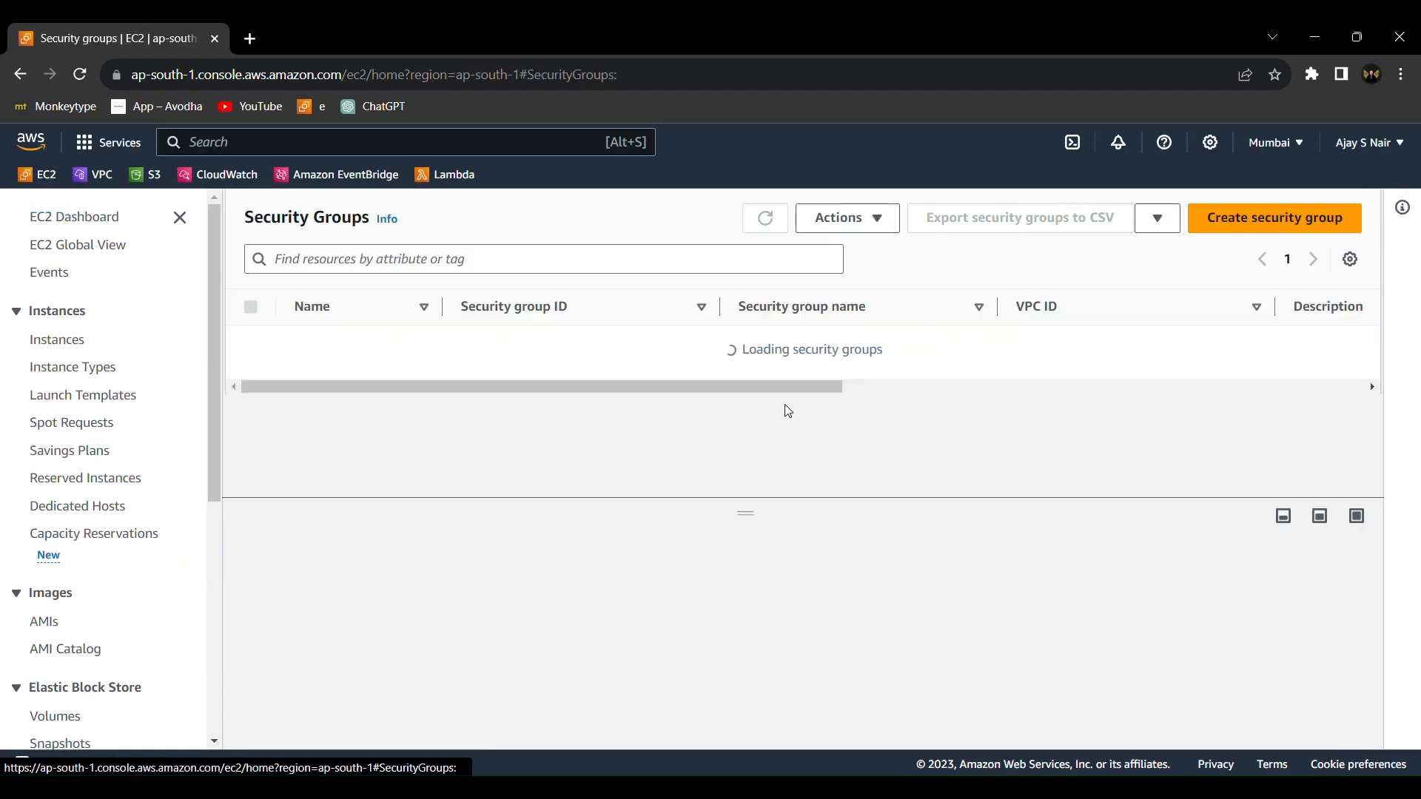
{"action": "left_click", "coordinate": [1259, 227]}
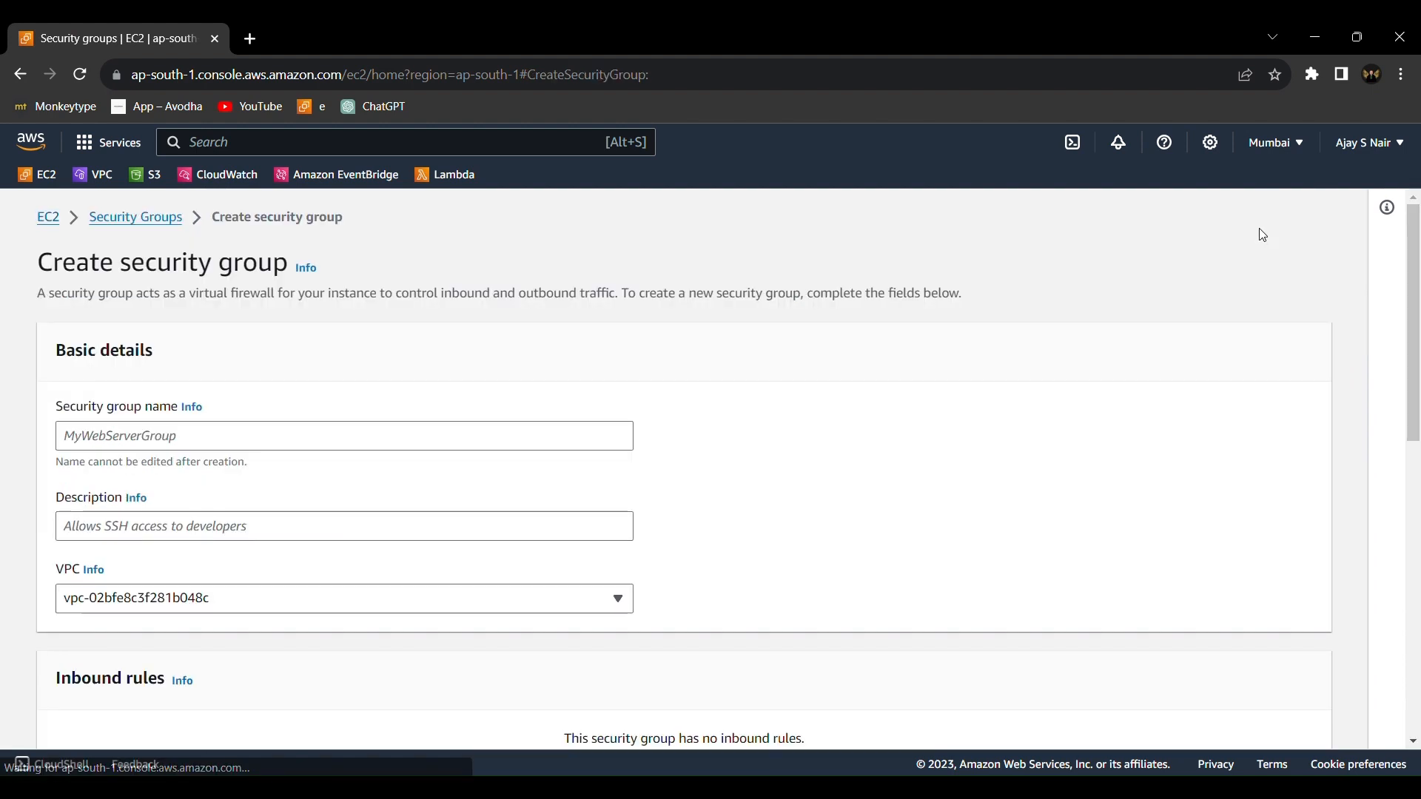
{"action": "left_click", "coordinate": [596, 442]}
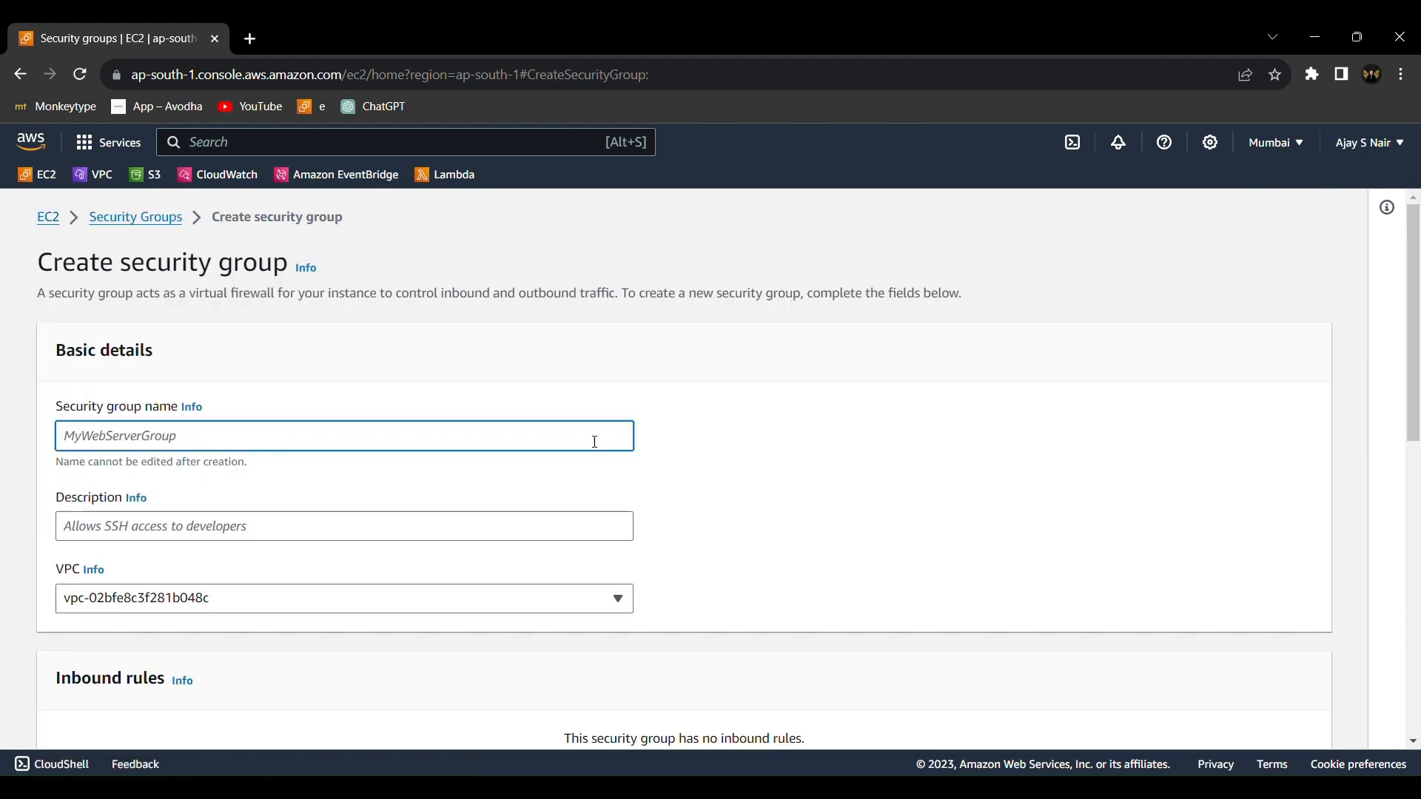
{"action": "type", "text": "Ec"}
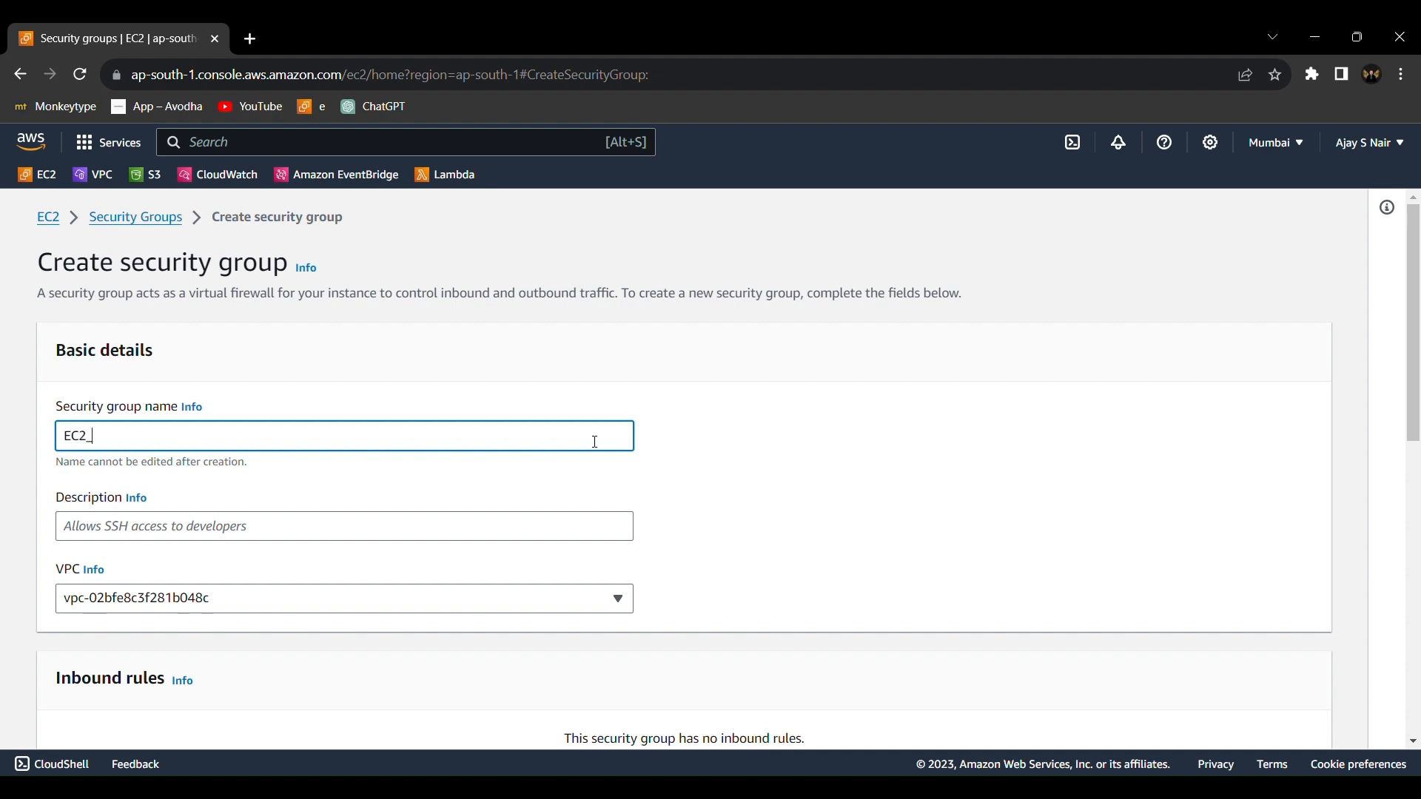
{"action": "key", "text": "ctrl+a"}
{"action": "key", "text": "ctrl+c"}
{"action": "left_click", "coordinate": [597, 515]}
{"action": "key", "text": "ctrl+v"}
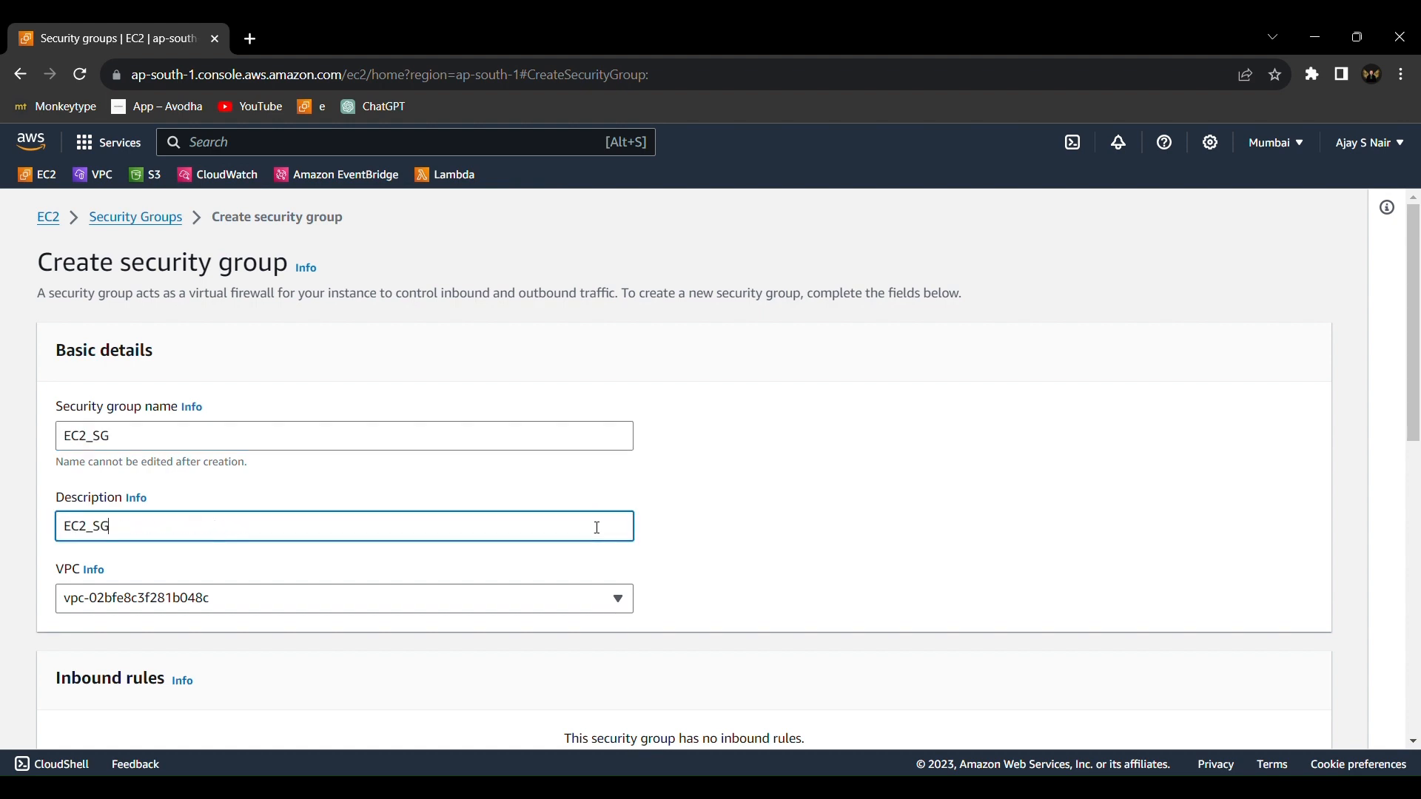
Add an inbound rule of type SSH to the security group and choose its source
{"action": "scroll", "coordinate": [598, 527], "scroll_direction": "down", "scroll_amount": 5}
{"action": "left_click", "coordinate": [134, 403]}
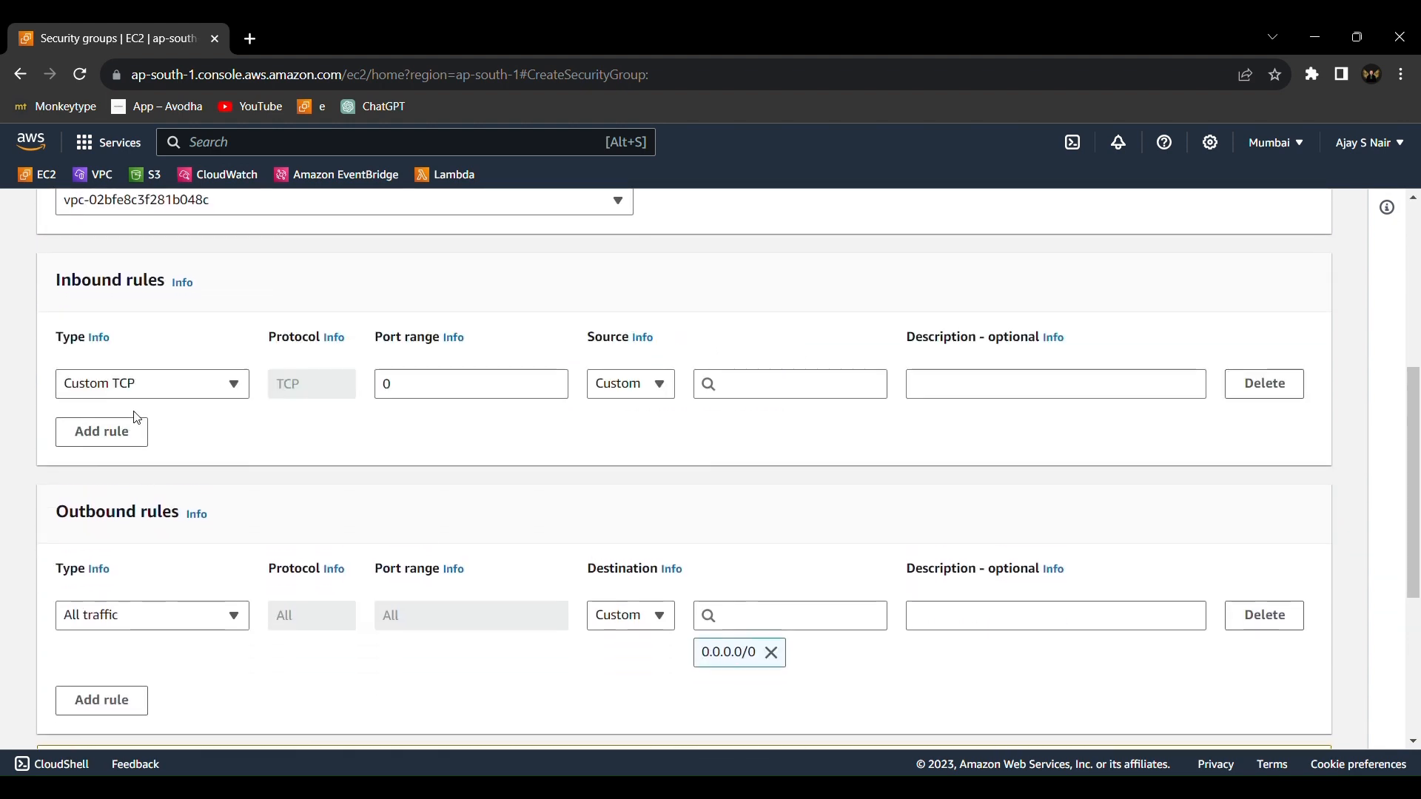
{"action": "left_click", "coordinate": [181, 392]}
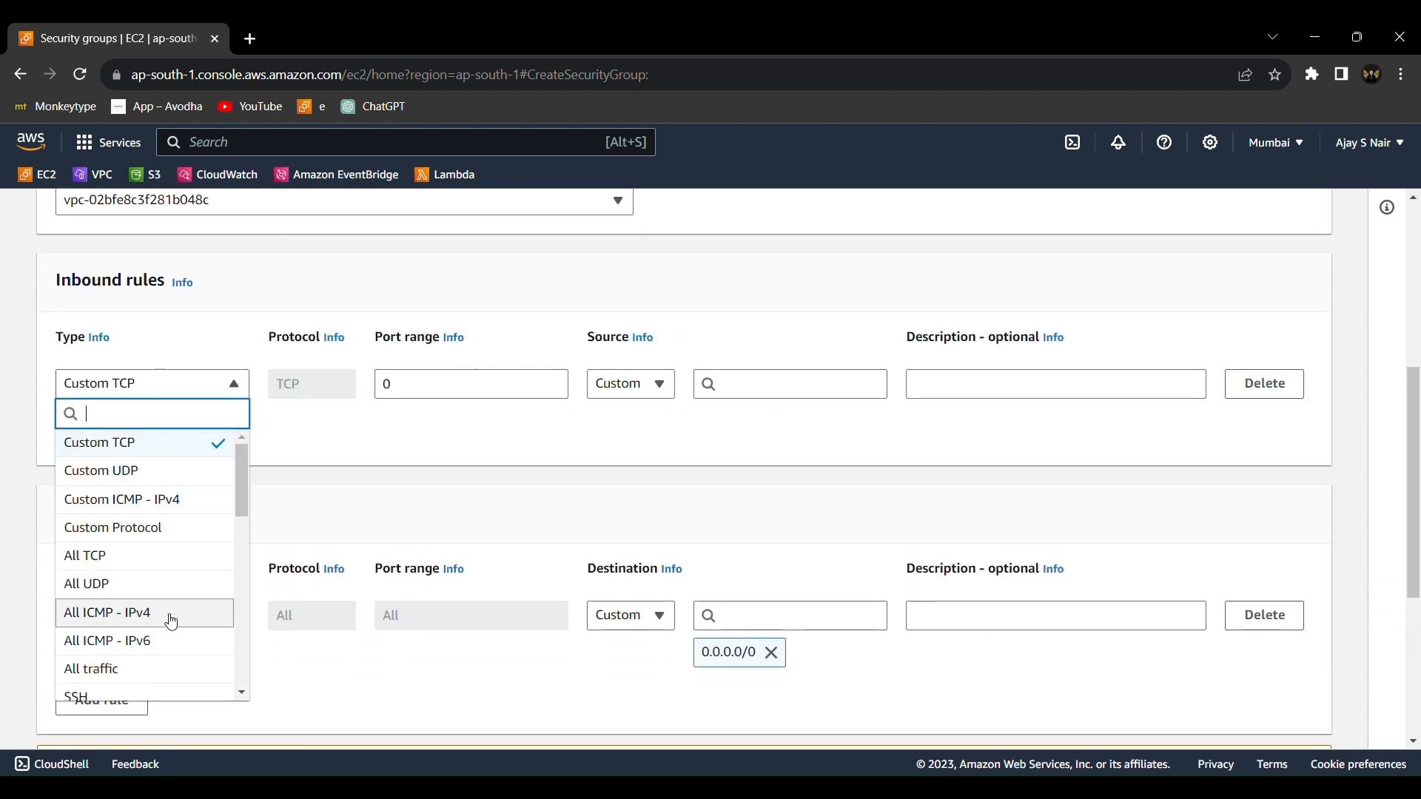
{"action": "left_click", "coordinate": [170, 697]}
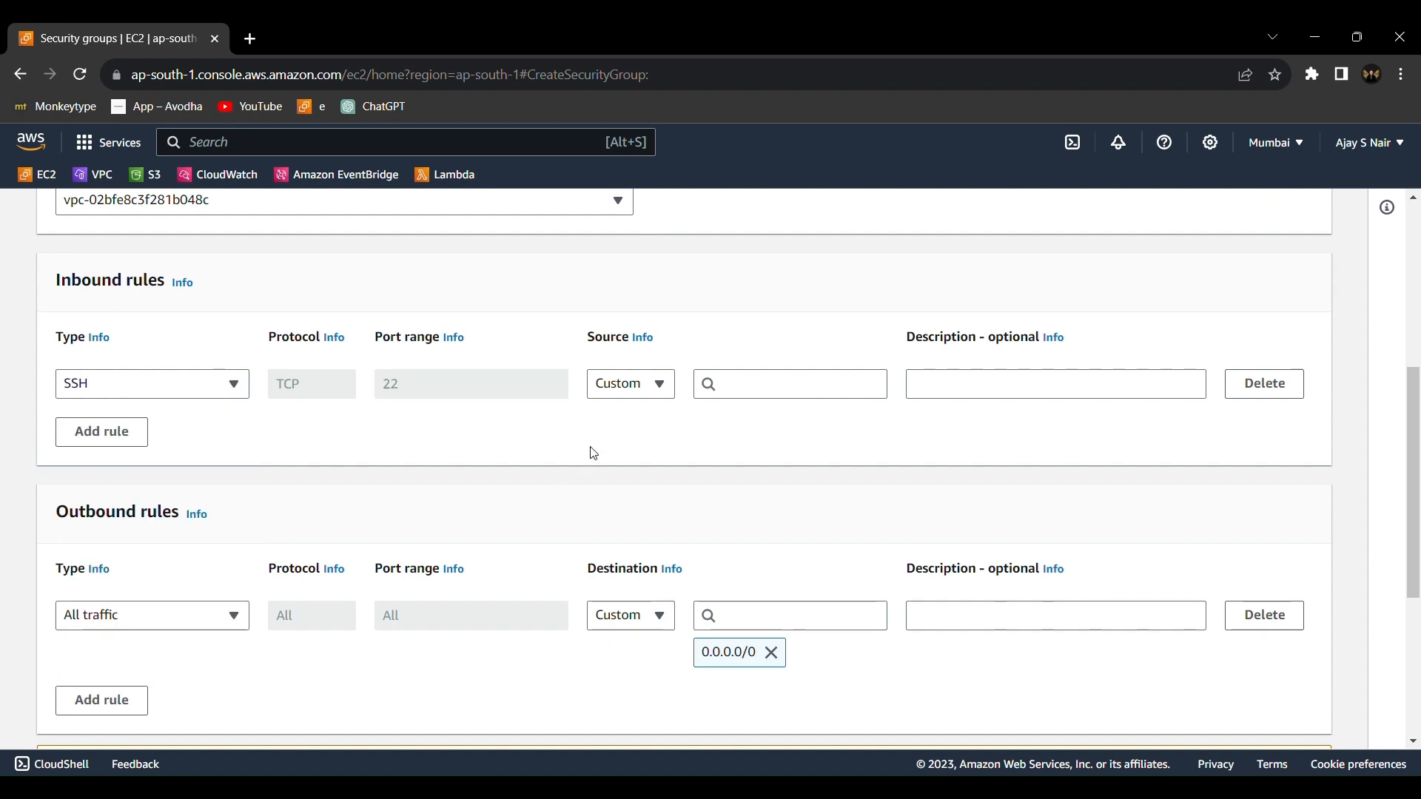
{"action": "left_click", "coordinate": [638, 385]}
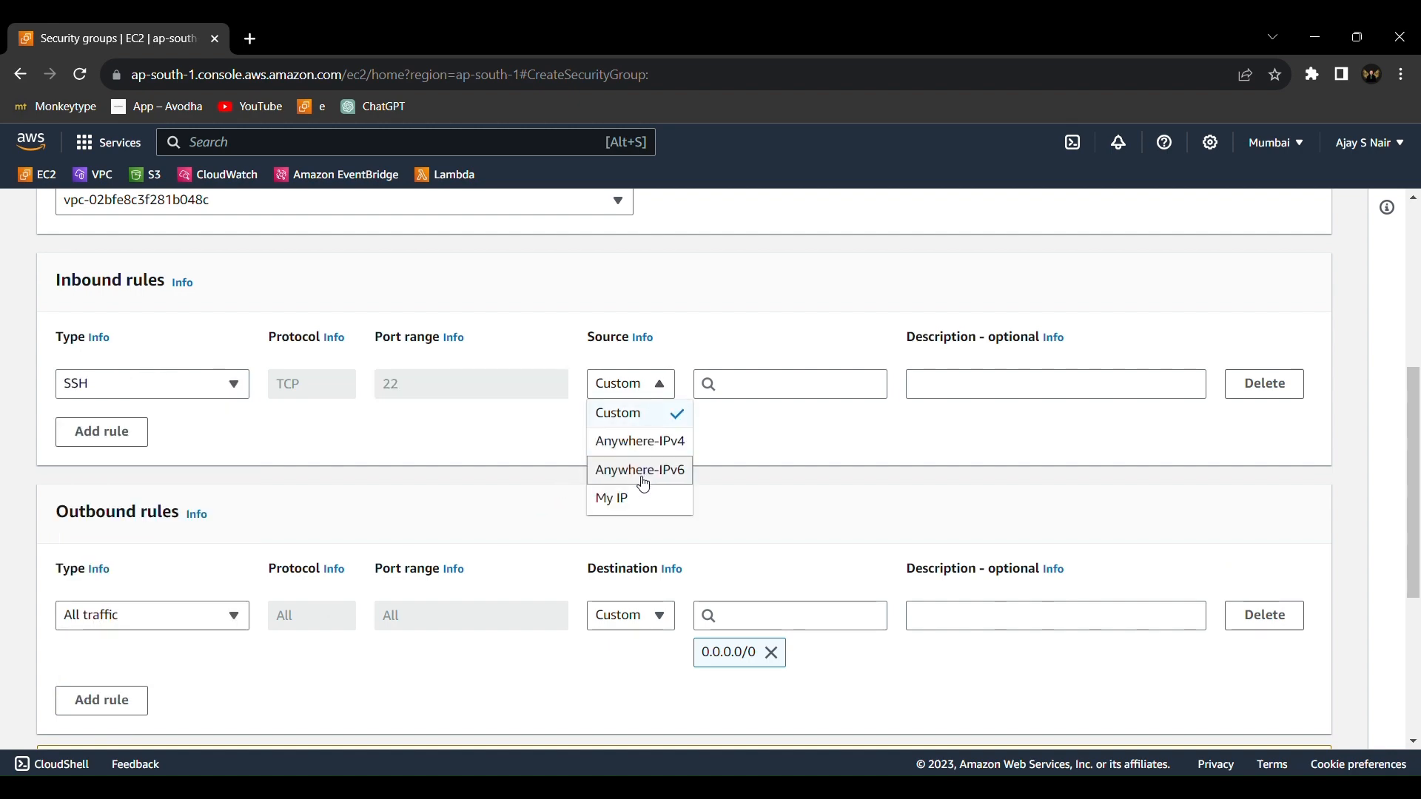
Add a tag with key Name and value EC2_SG, and create the security group
{"action": "scroll", "coordinate": [638, 500], "scroll_direction": "down", "scroll_amount": 5}
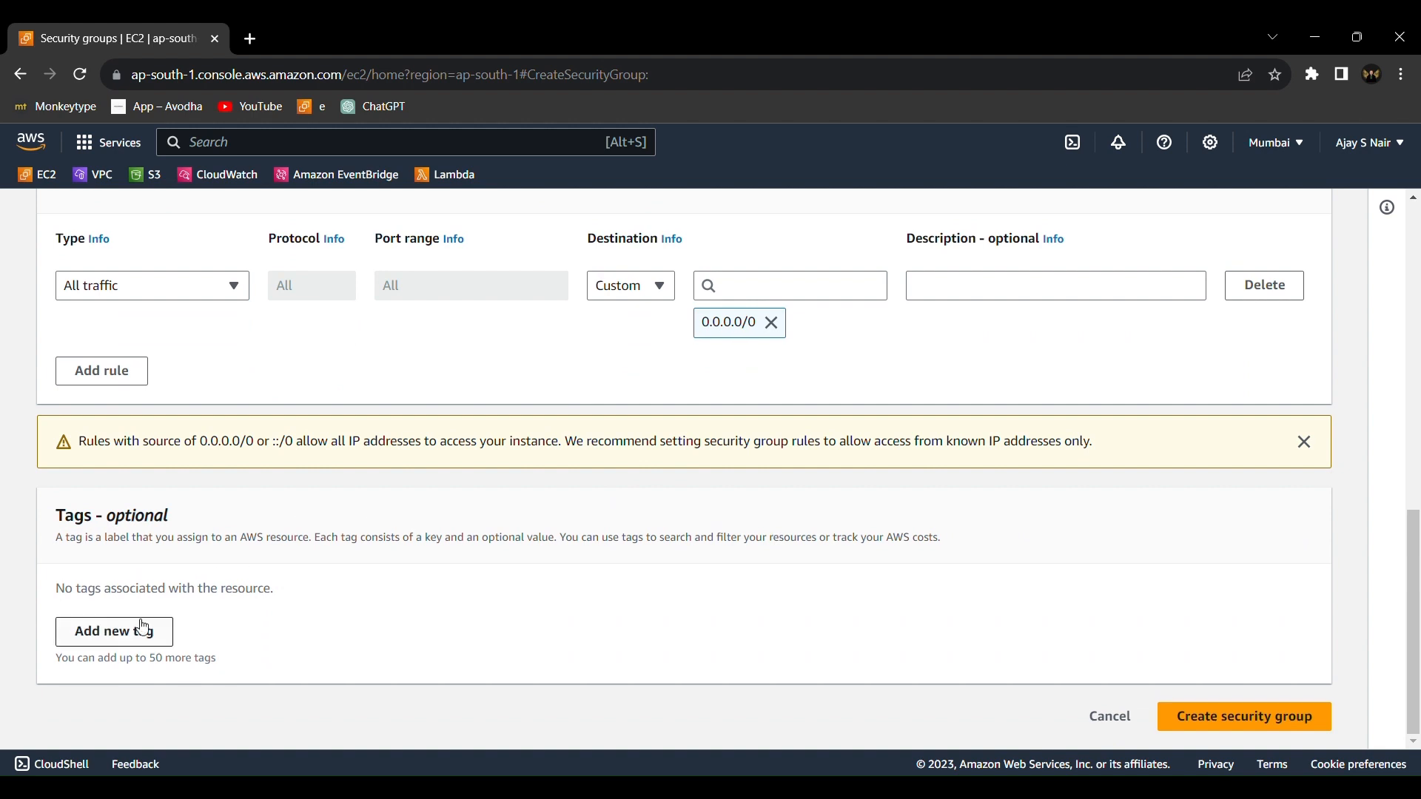
{"action": "left_click", "coordinate": [115, 633]}
{"action": "type", "text": "Name"}
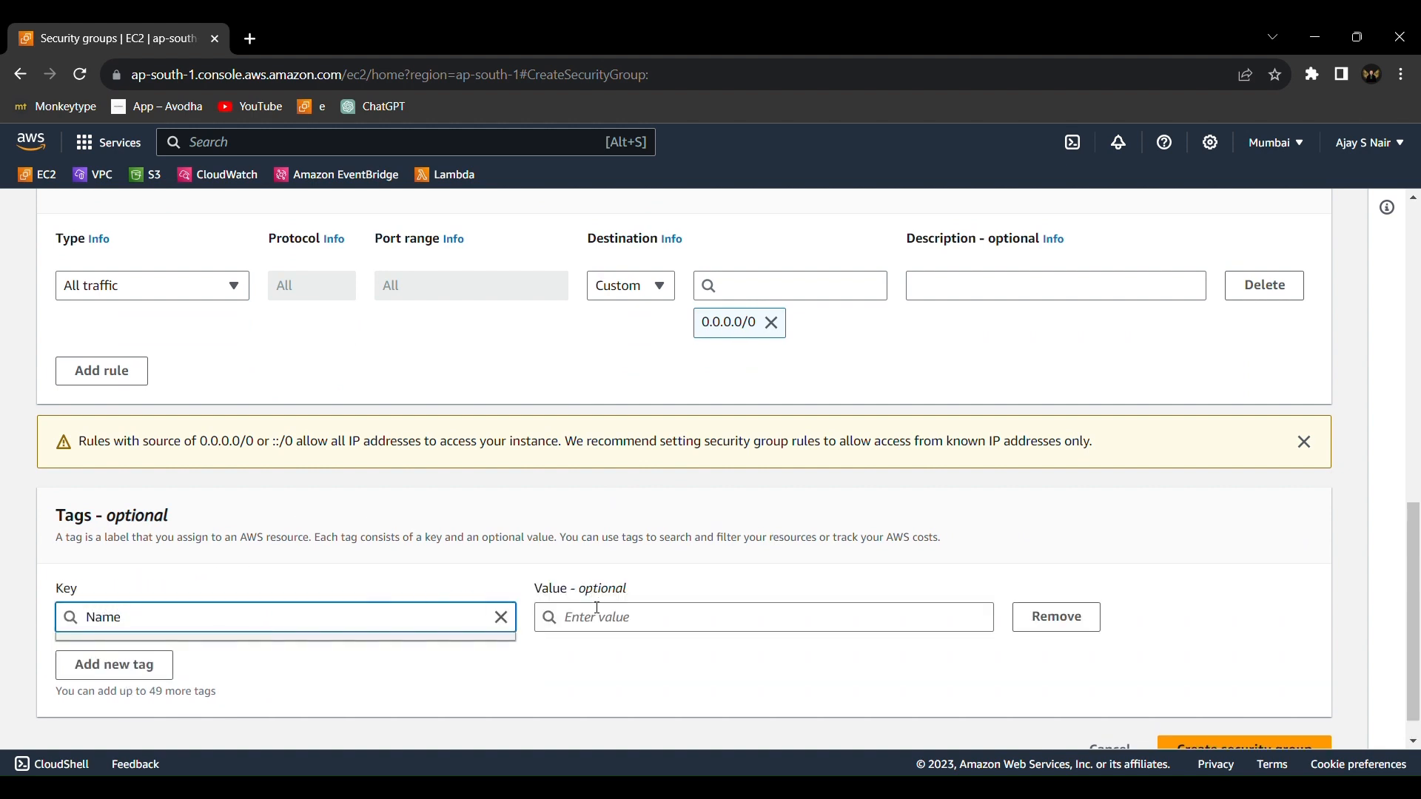
{"action": "left_click", "coordinate": [598, 610]}
{"action": "type", "text": "EC2_SG"}
{"action": "scroll", "coordinate": [1256, 660], "scroll_direction": "down", "scroll_amount": 1}
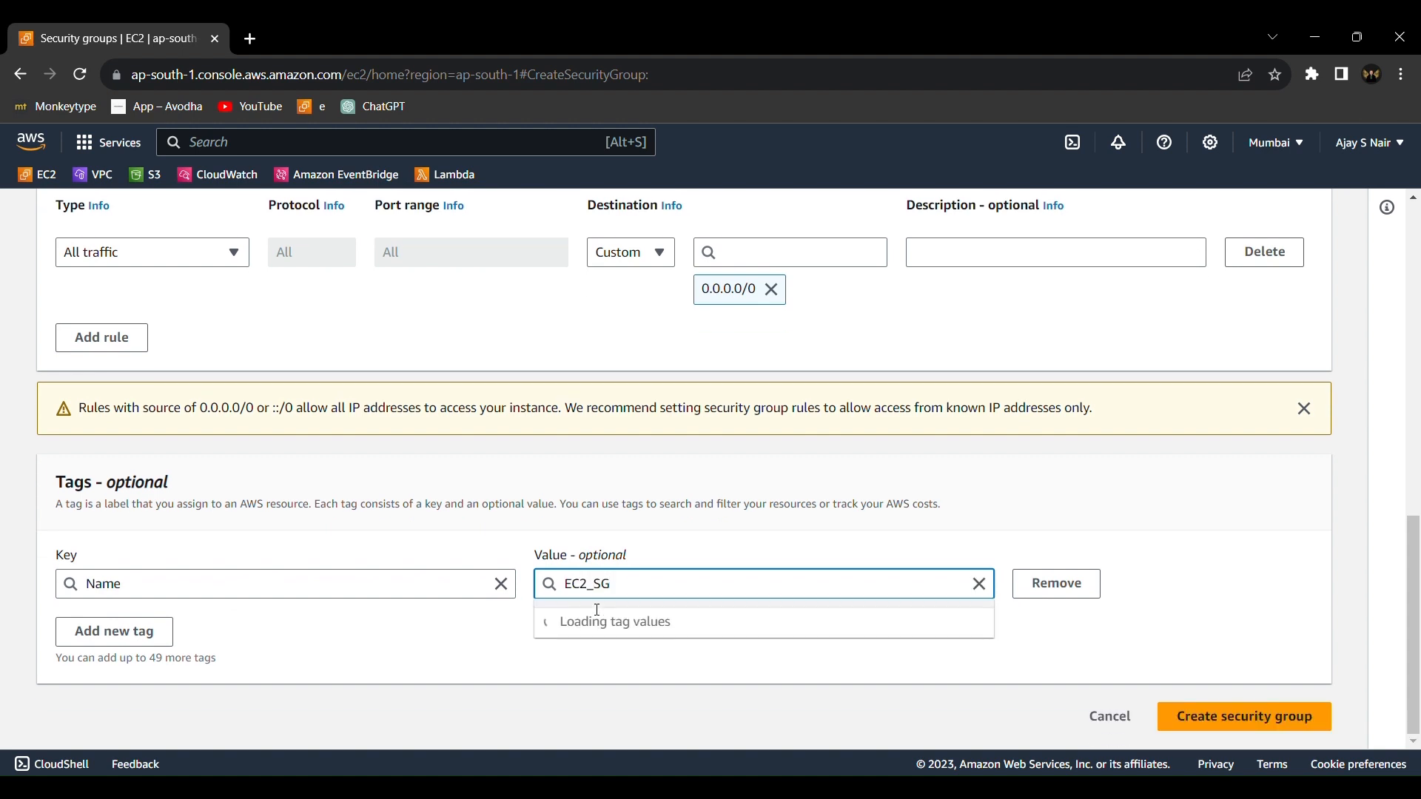
{"action": "left_click", "coordinate": [1272, 718]}
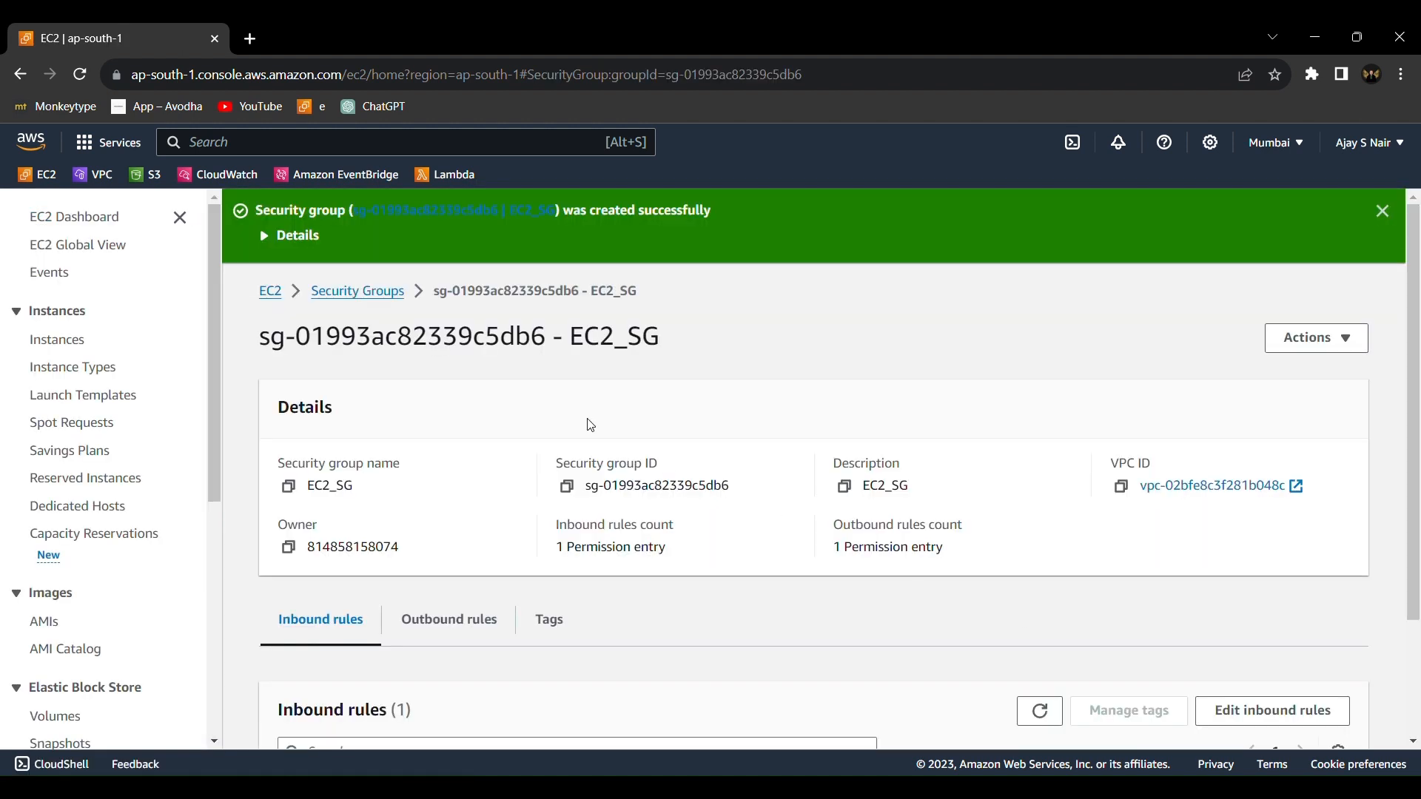
Start another security group from the security groups list and enter EFS_SG as its name and description
{"action": "left_click", "coordinate": [400, 293]}
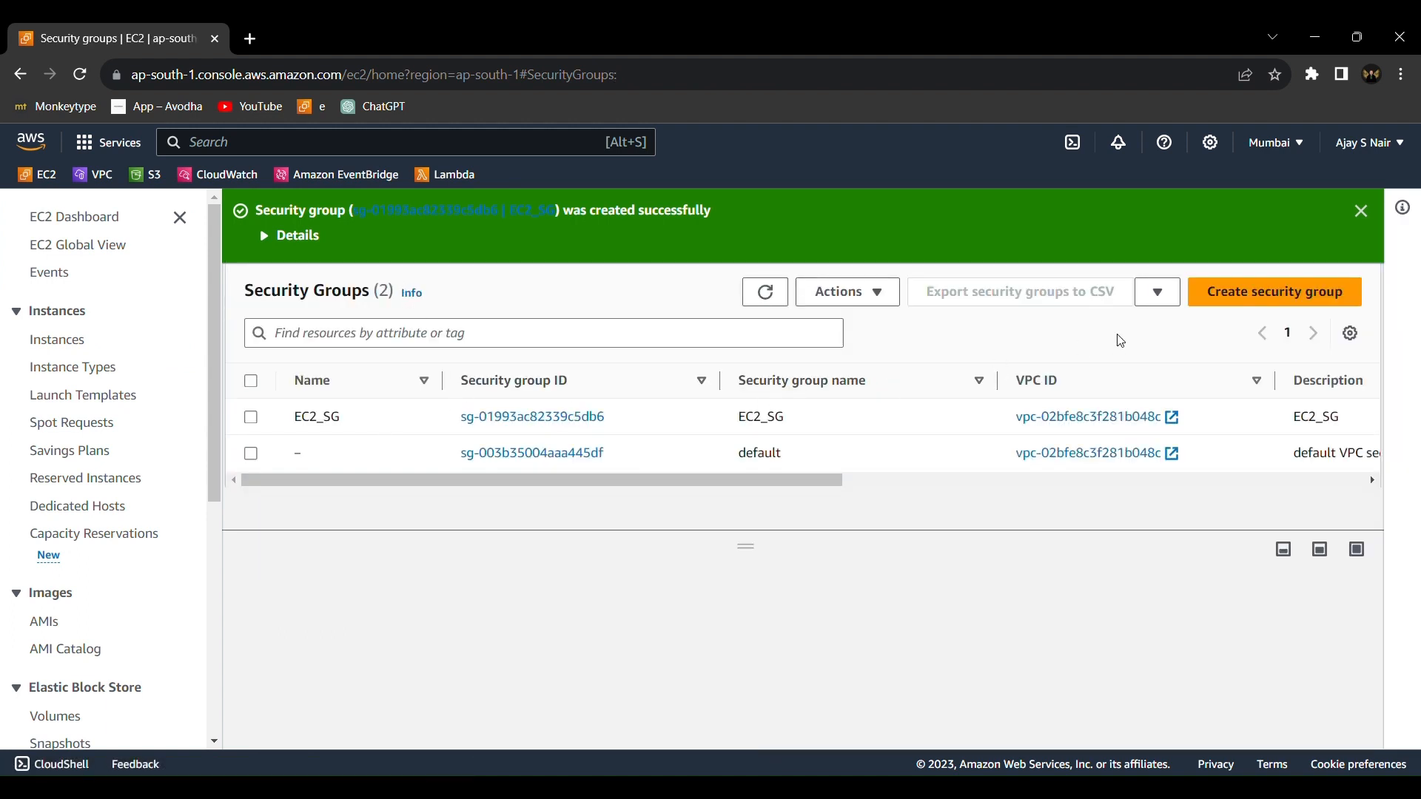
{"action": "left_click", "coordinate": [1236, 305]}
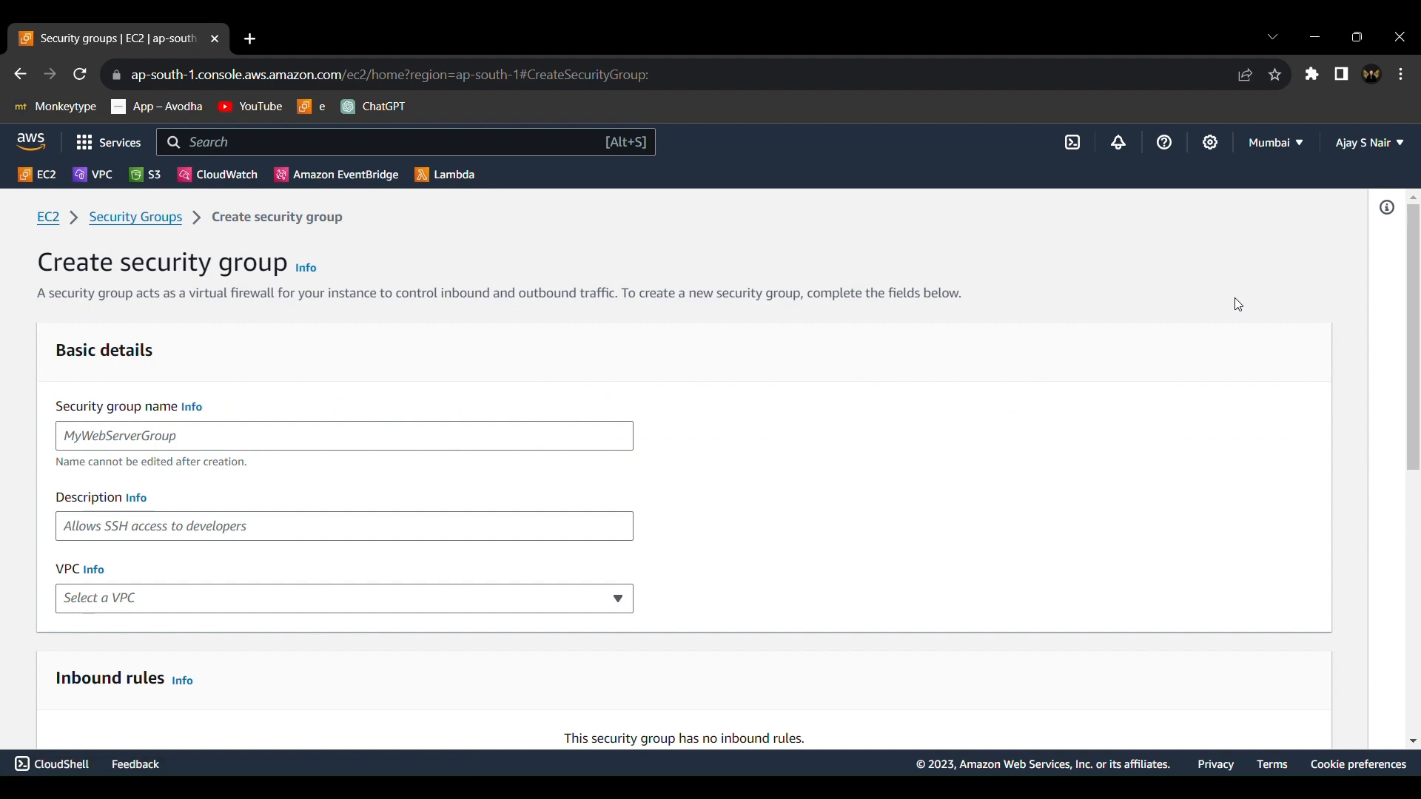
{"action": "left_click", "coordinate": [563, 447]}
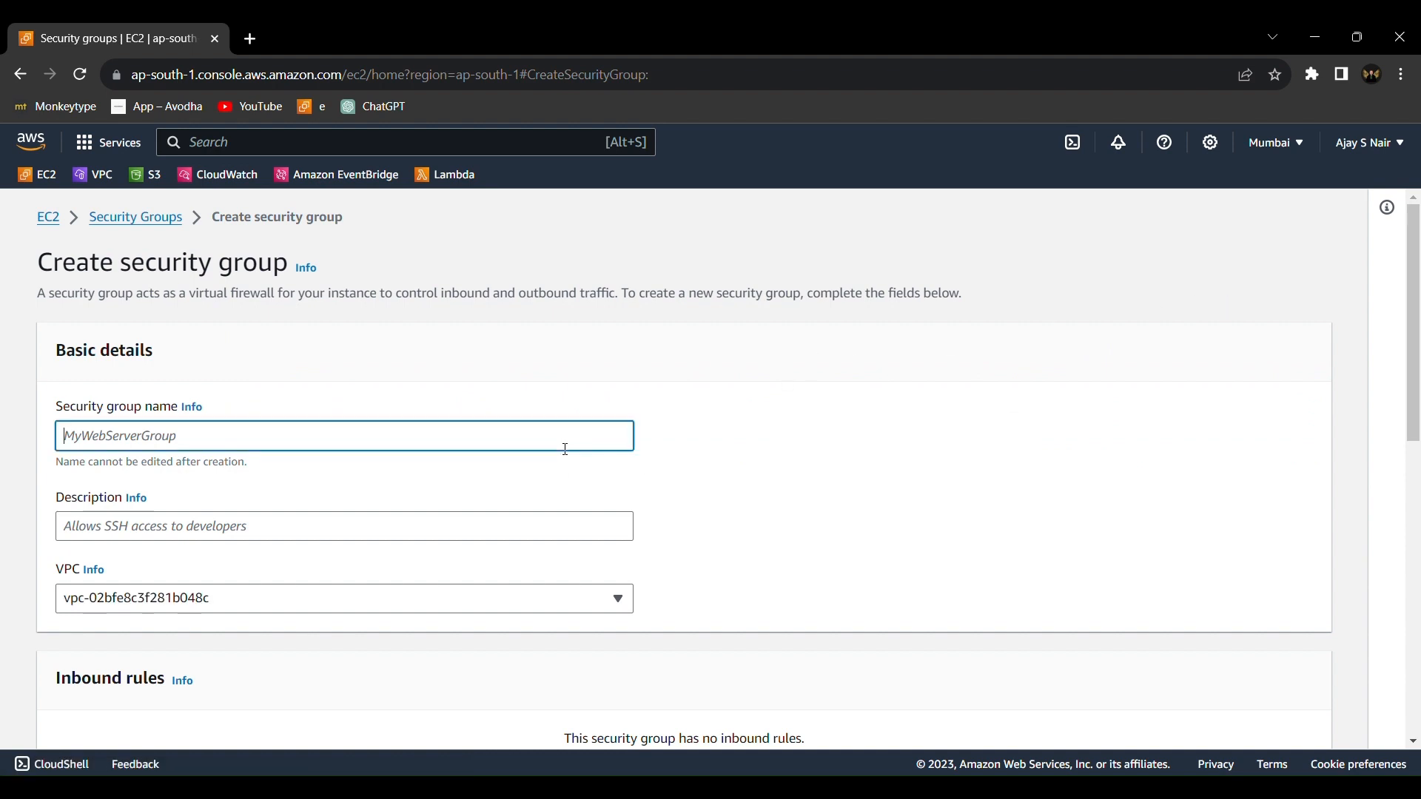
{"action": "type", "text": "EC2_SG"}
{"action": "left_click", "coordinate": [86, 436]}
{"action": "key", "text": "BackSpace"}
{"action": "key", "text": "BackSpace"}
{"action": "type", "text": "FS"}
{"action": "double_click", "coordinate": [87, 437]}
{"action": "key", "text": "ctrl+c"}
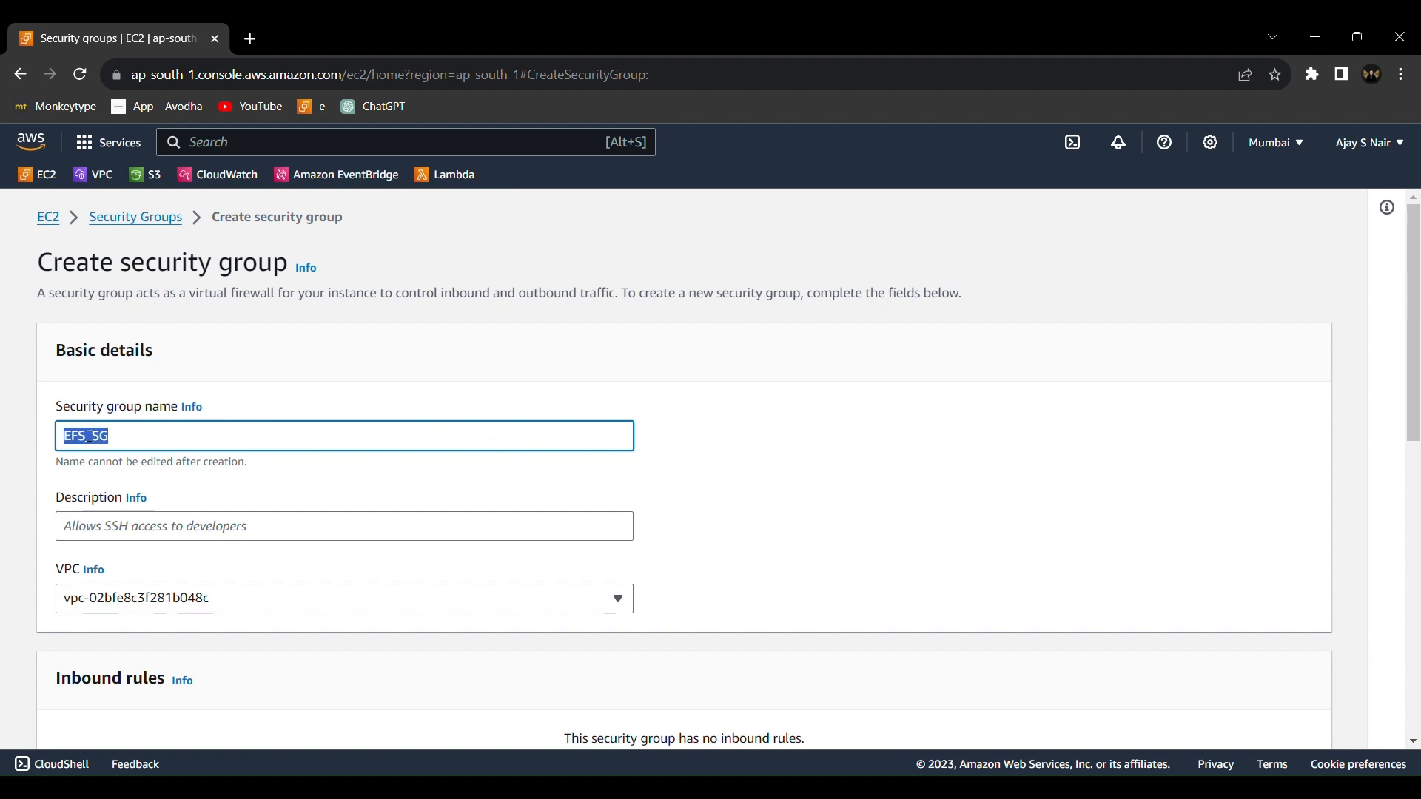
{"action": "scroll", "coordinate": [88, 436], "scroll_direction": "down", "scroll_amount": 3}
{"action": "left_click", "coordinate": [227, 318]}
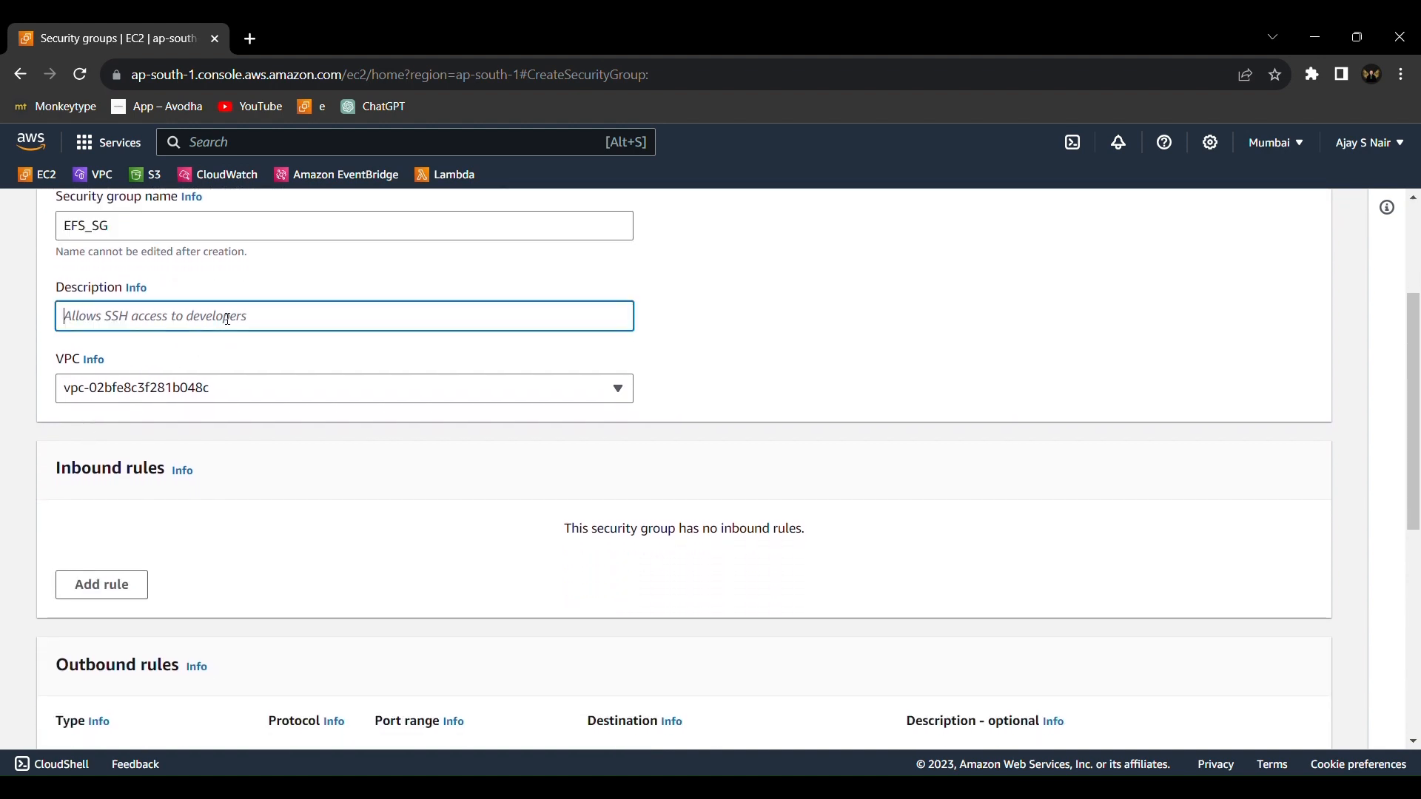
{"action": "key", "text": "ctrl+v"}
Add an inbound rule of type NFS with the EC2_SG security group as its custom source
{"action": "scroll", "coordinate": [228, 316], "scroll_direction": "down", "scroll_amount": 3}
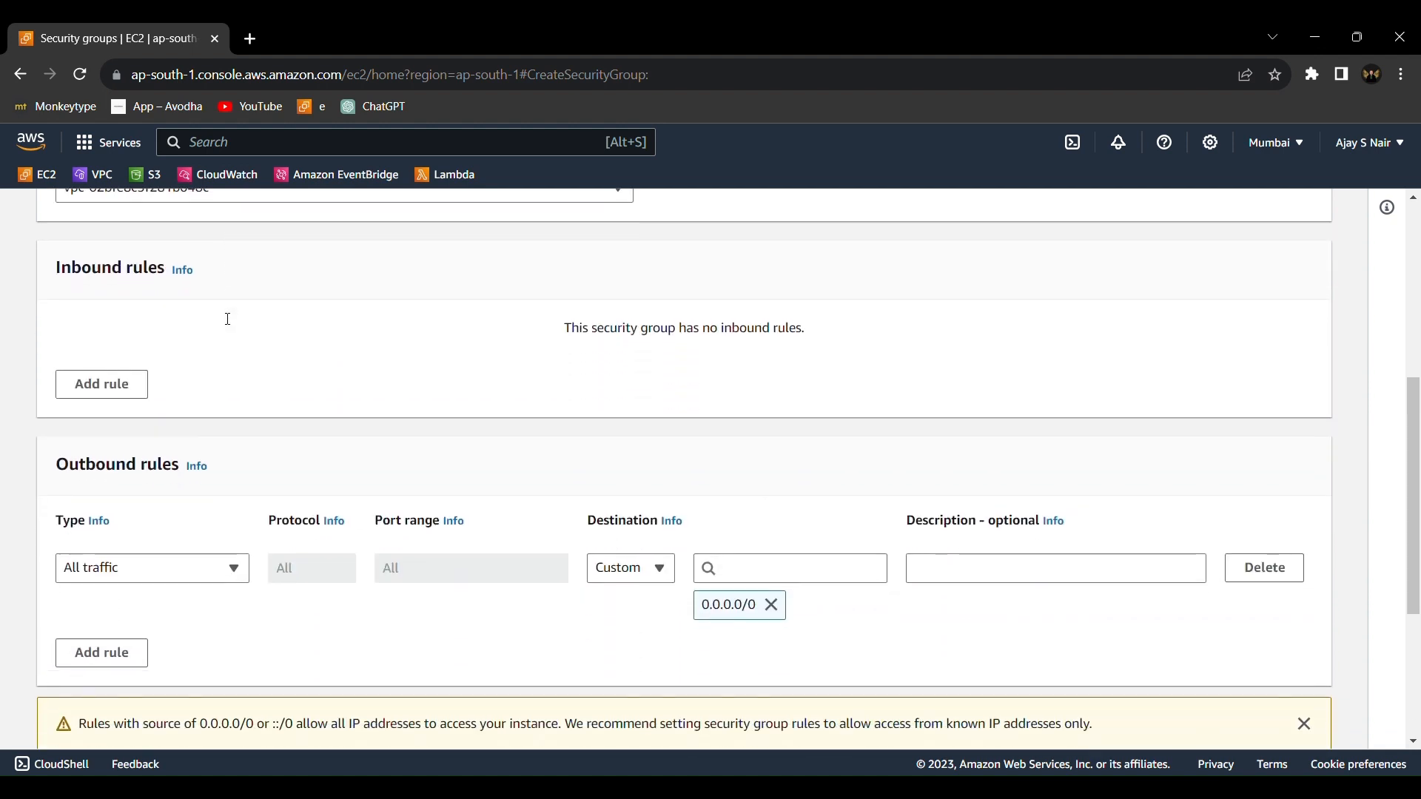
{"action": "left_click", "coordinate": [103, 379]}
{"action": "left_click", "coordinate": [204, 381]}
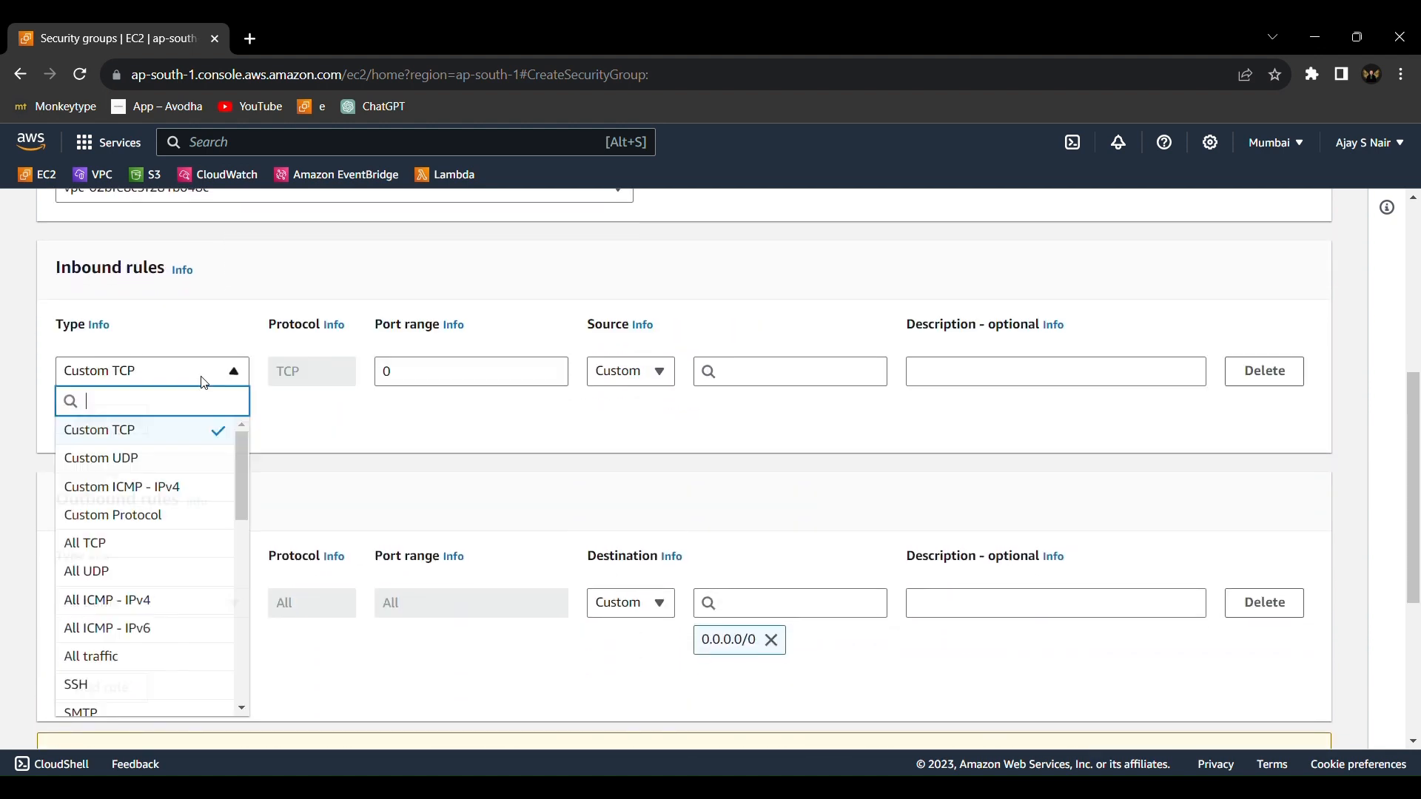
{"action": "scroll", "coordinate": [183, 523], "scroll_direction": "down", "scroll_amount": 5}
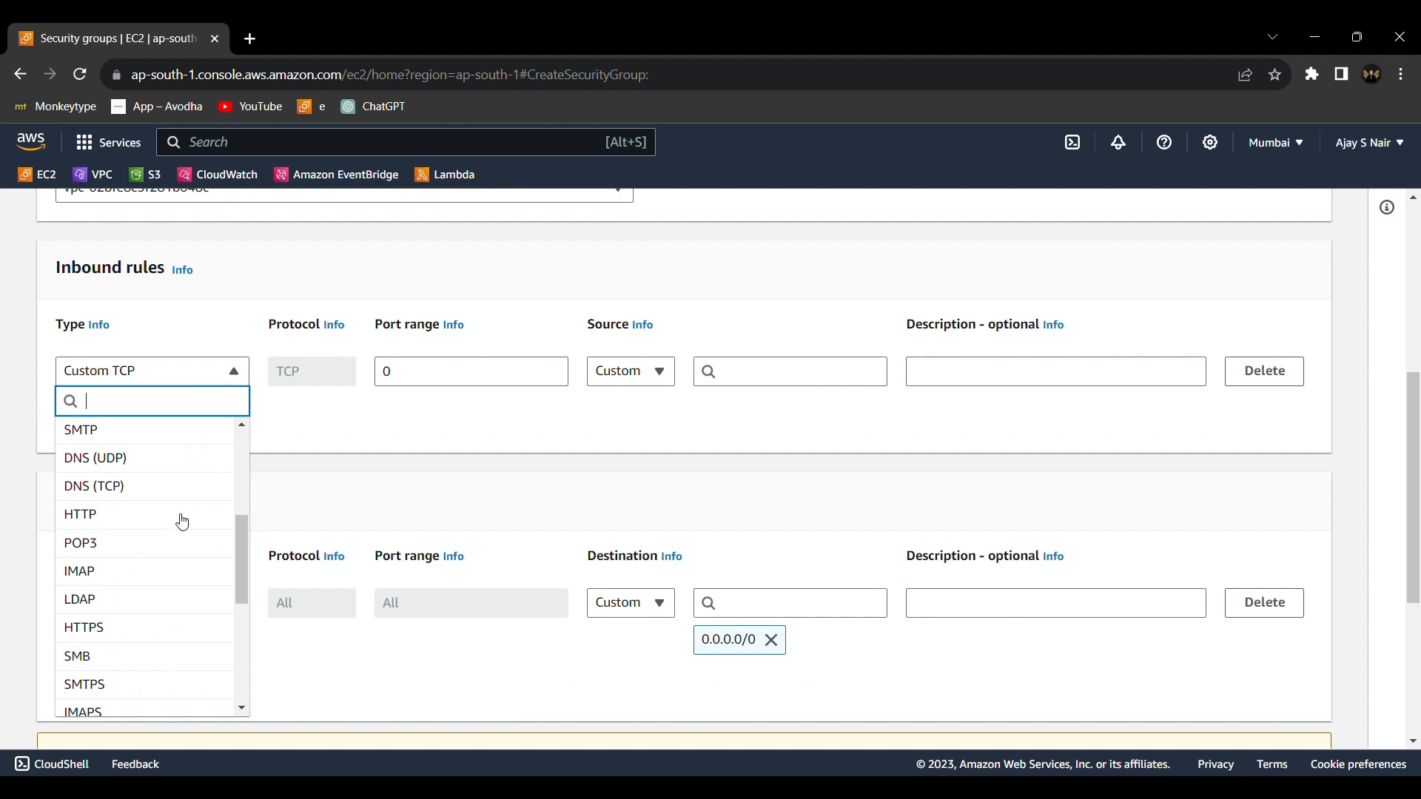
{"action": "scroll", "coordinate": [182, 522], "scroll_direction": "down", "scroll_amount": 3}
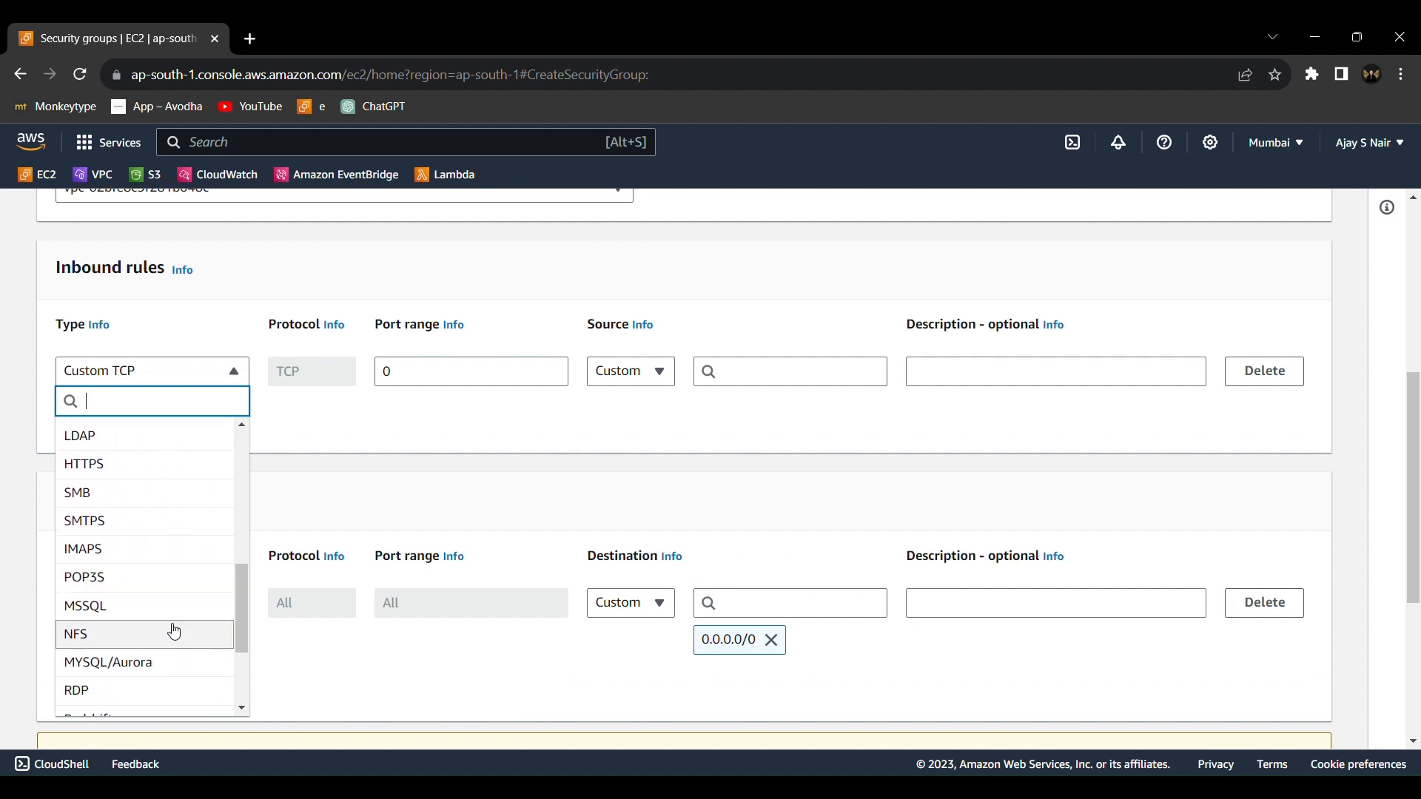
{"action": "left_click", "coordinate": [175, 632]}
{"action": "left_click", "coordinate": [773, 362]}
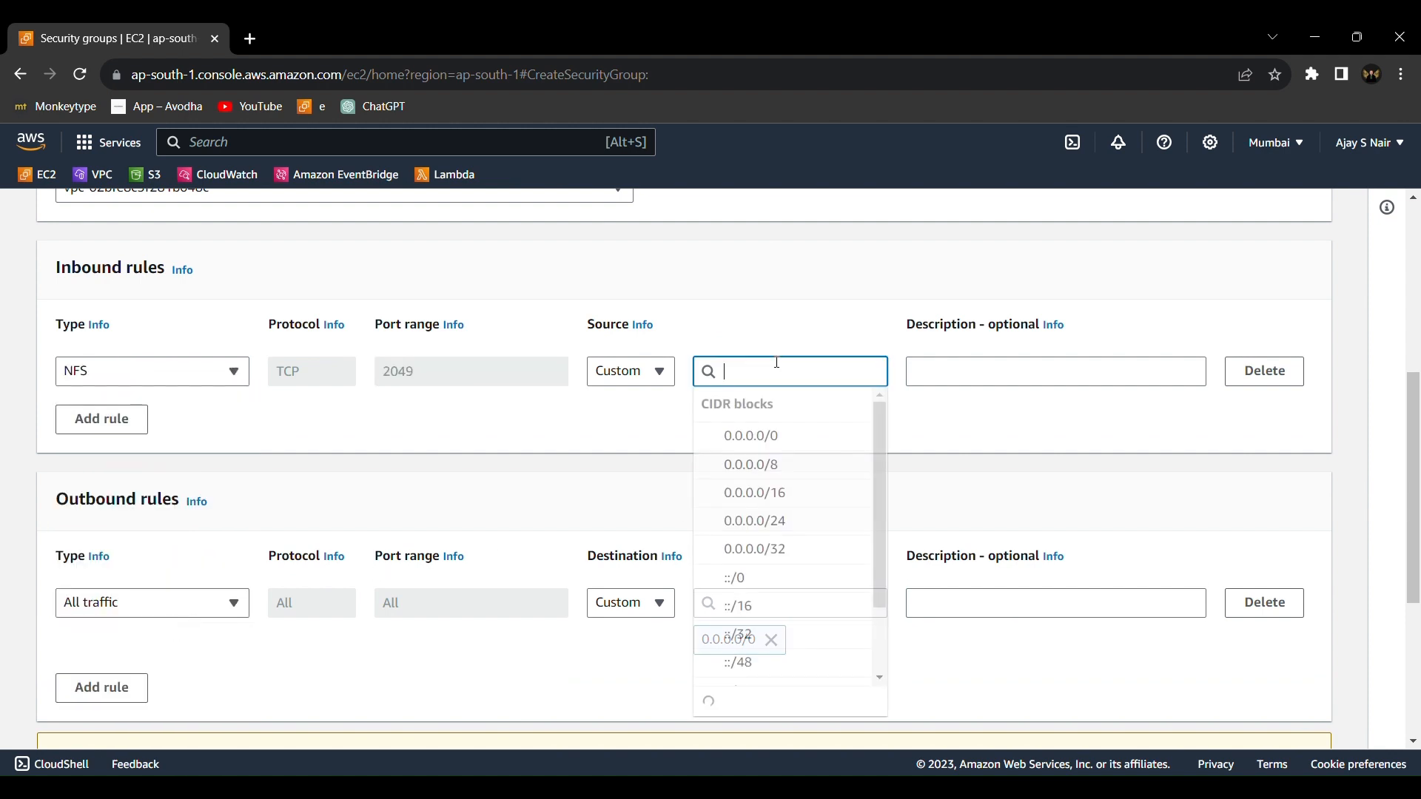
{"action": "scroll", "coordinate": [785, 511], "scroll_direction": "down", "scroll_amount": 4}
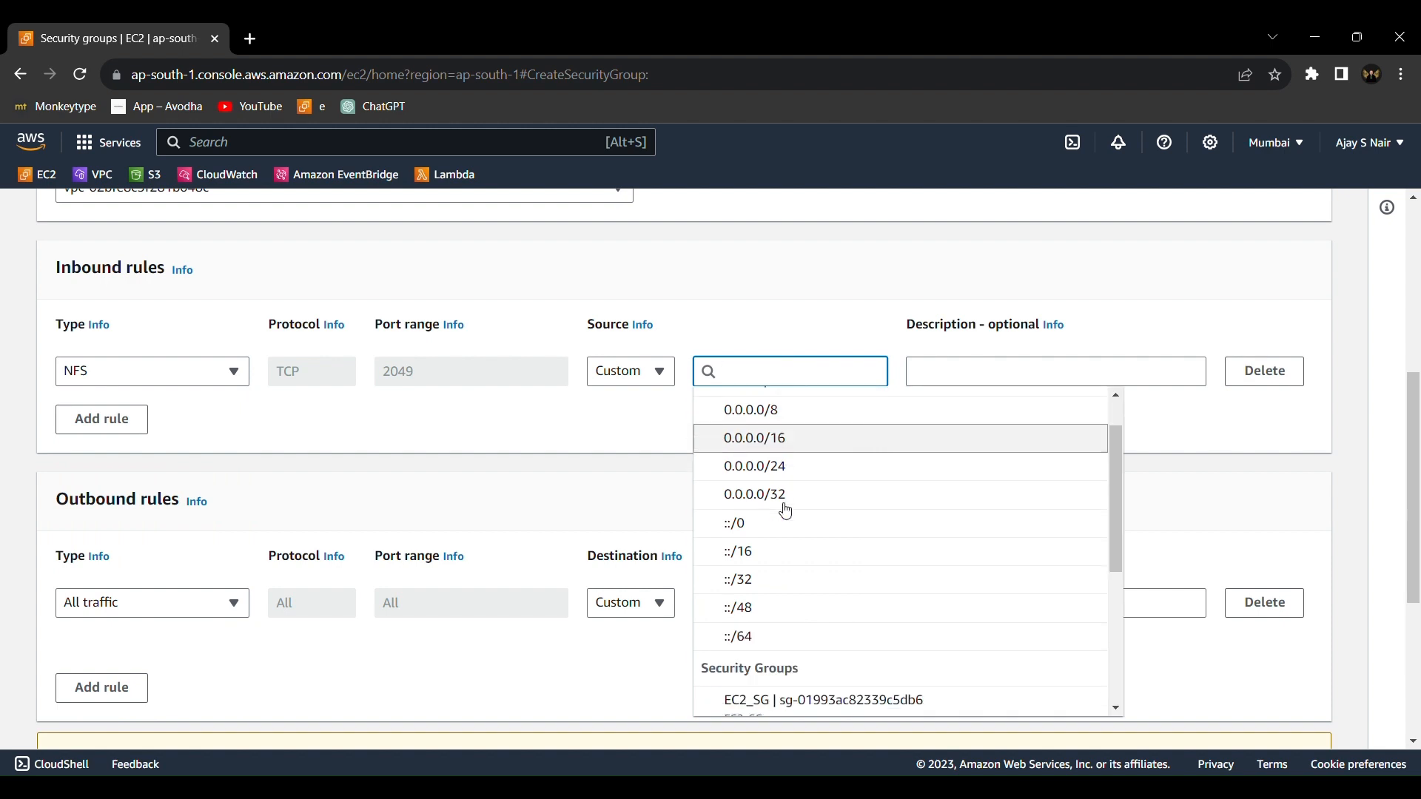
{"action": "left_click", "coordinate": [794, 541]}
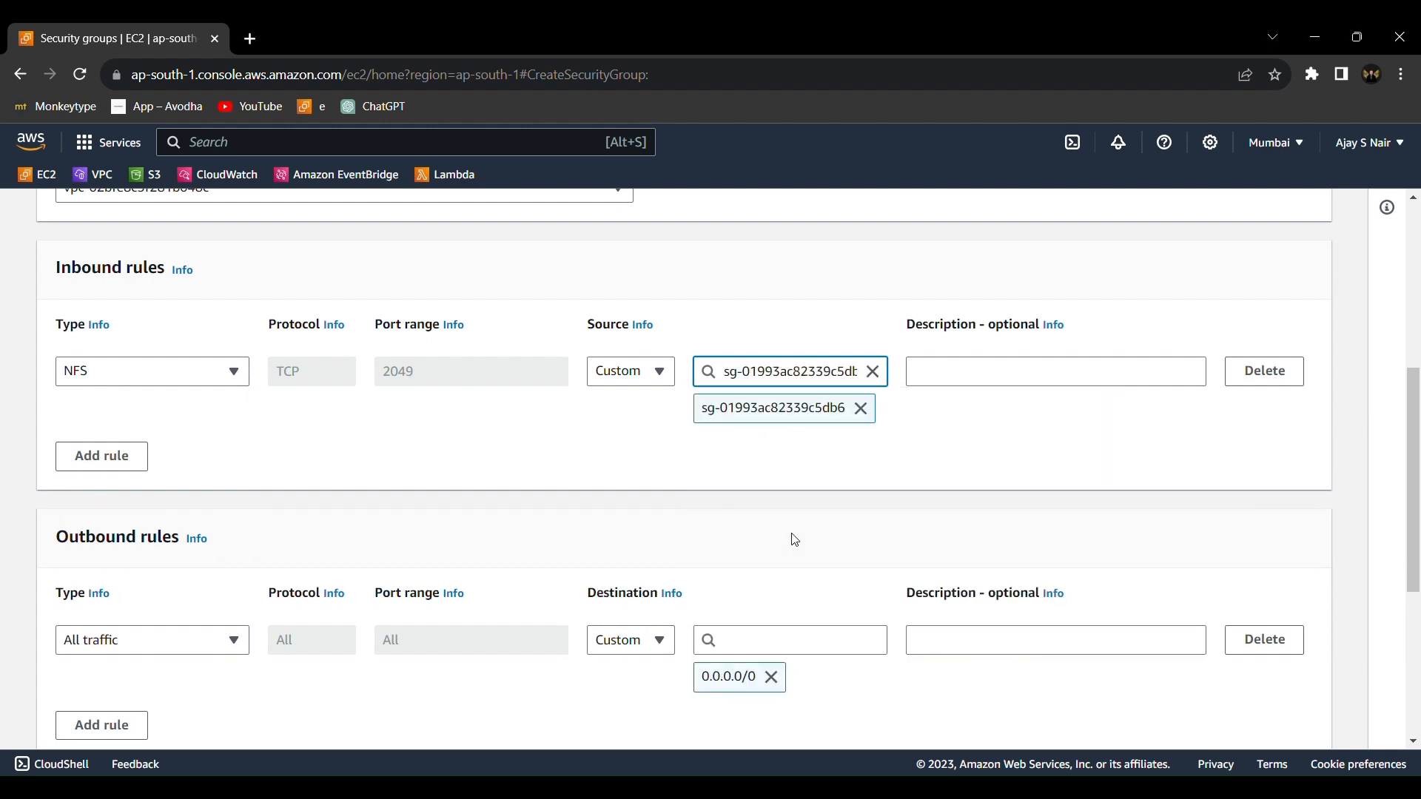
Create the security group with a Name tag of EFS_SG and return to the security groups list, dismissing the notification
{"action": "scroll", "coordinate": [795, 539], "scroll_direction": "down", "scroll_amount": 5}
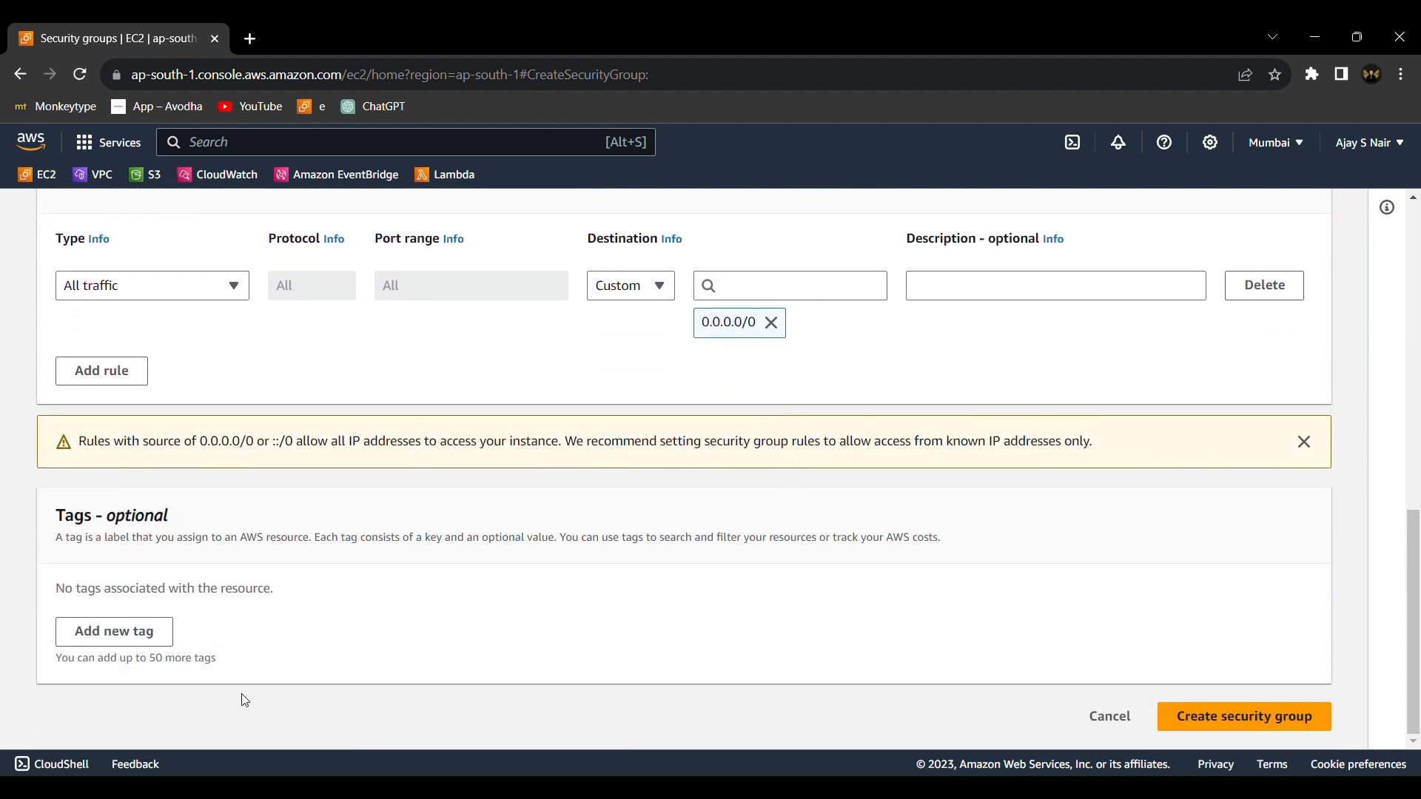
{"action": "left_click", "coordinate": [150, 631]}
{"action": "type", "text": "Name"}
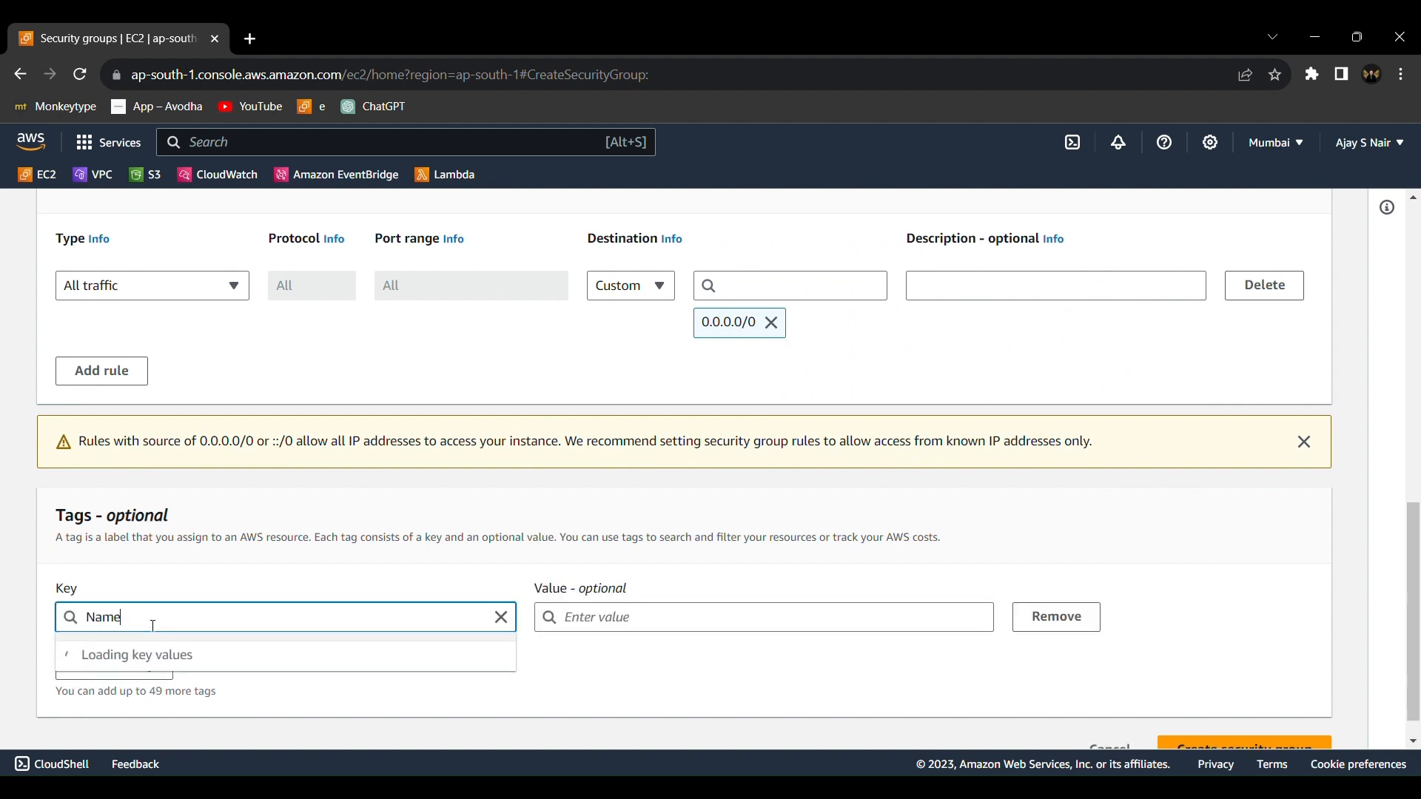
{"action": "left_click", "coordinate": [611, 621]}
{"action": "type", "text": "EFS_SG"}
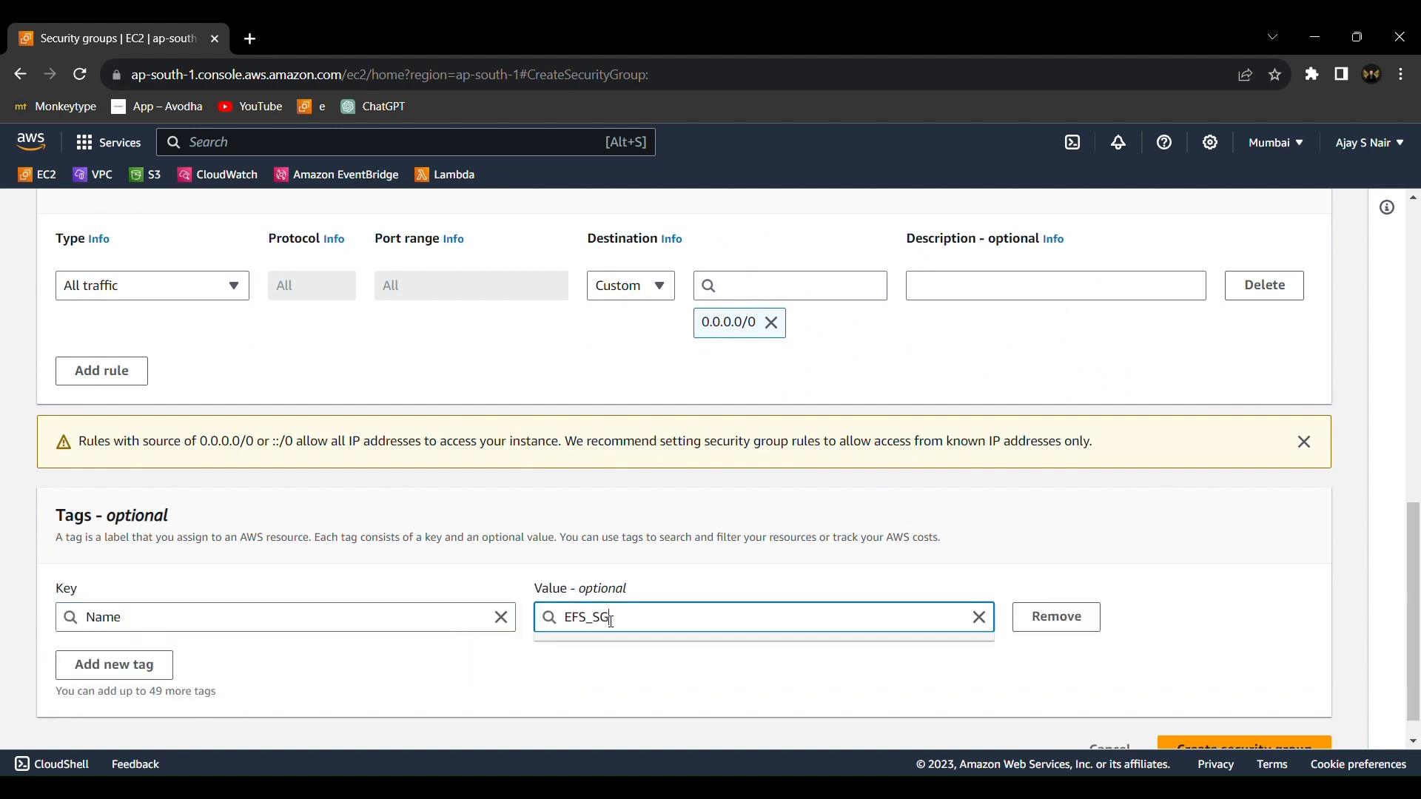
{"action": "scroll", "coordinate": [619, 624], "scroll_direction": "down", "scroll_amount": 1}
{"action": "left_click", "coordinate": [1271, 731]}
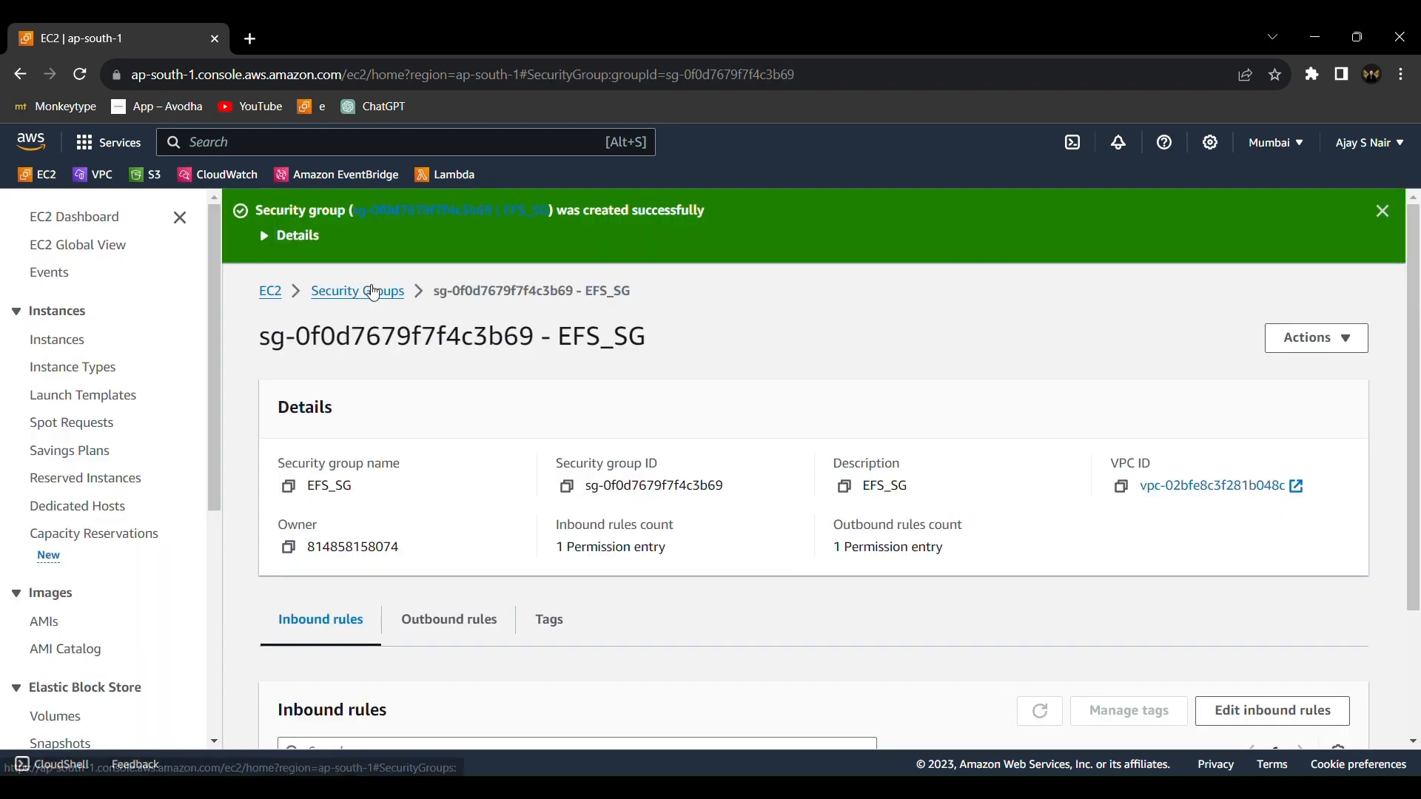
{"action": "left_click", "coordinate": [372, 296]}
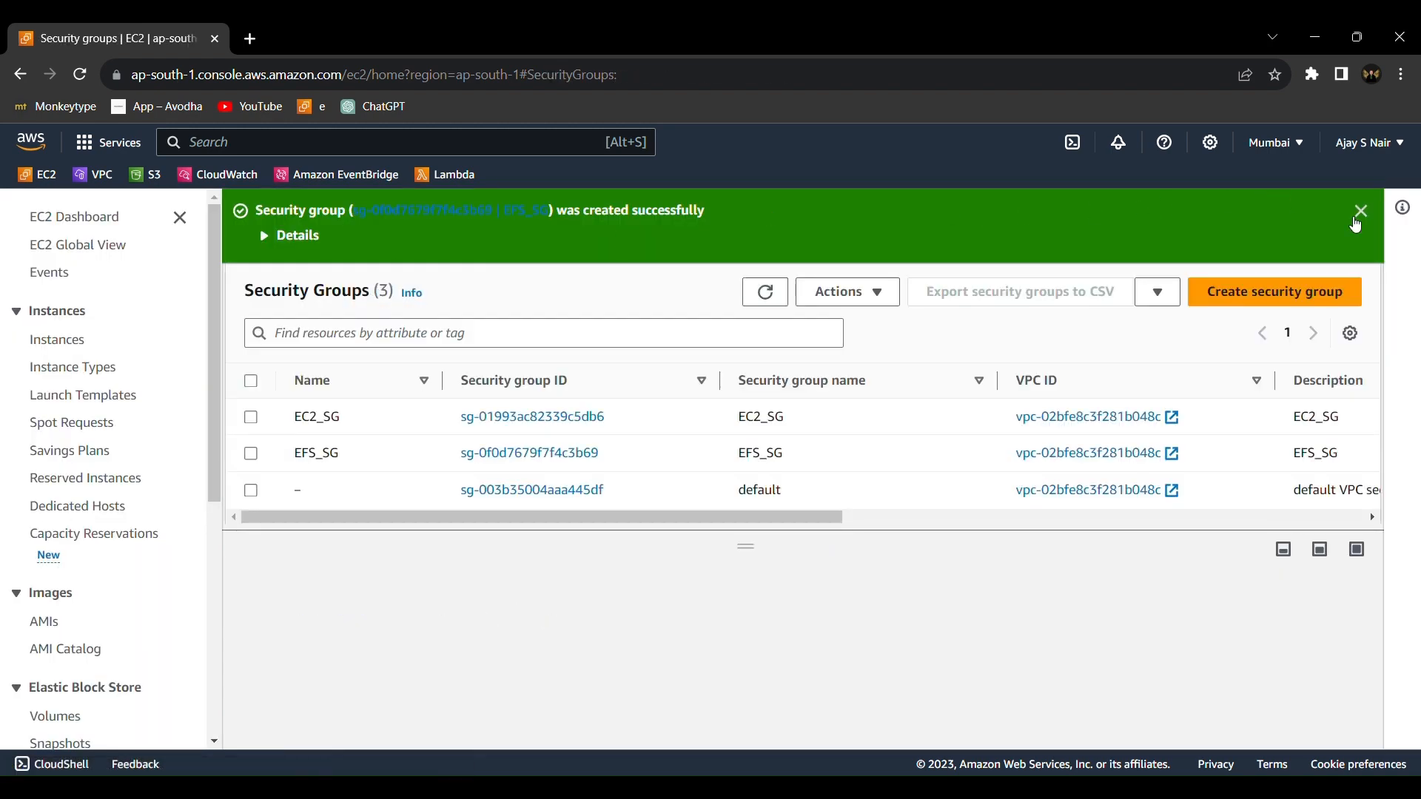
{"action": "left_click", "coordinate": [1361, 213]}
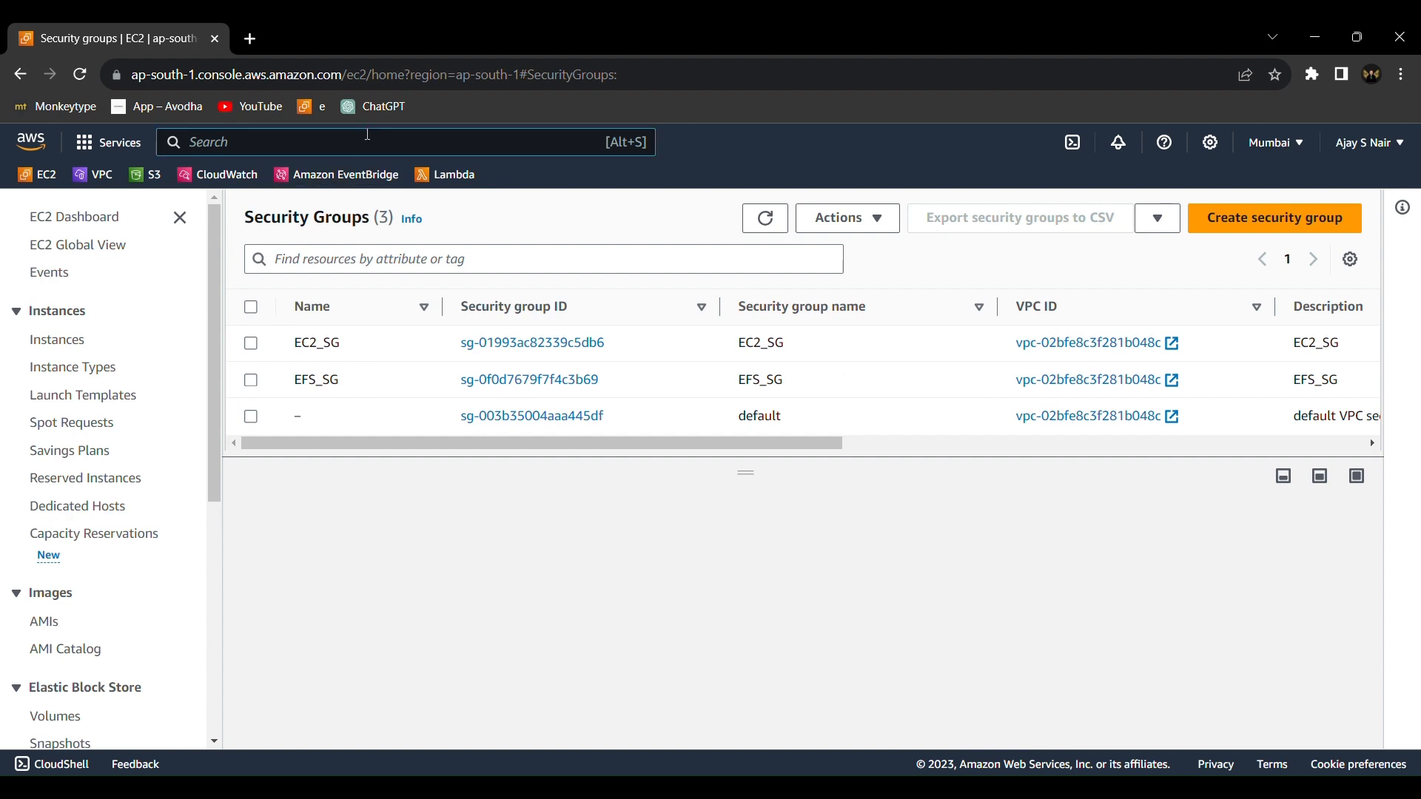
Open the EFS service, create a file system named my_efs in the default VPC, and refresh the file systems list
{"action": "type", "text": "efs"}
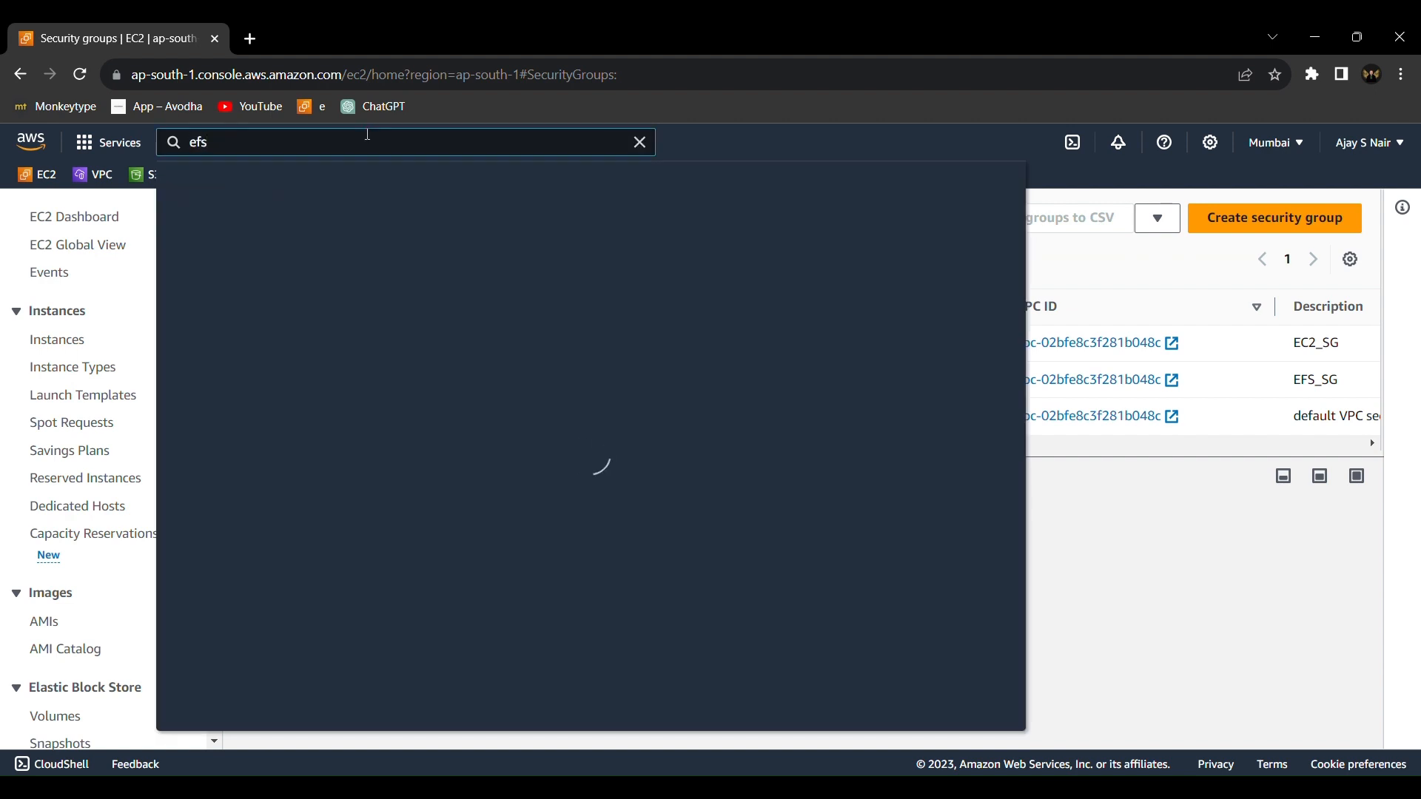
{"action": "left_click", "coordinate": [455, 325]}
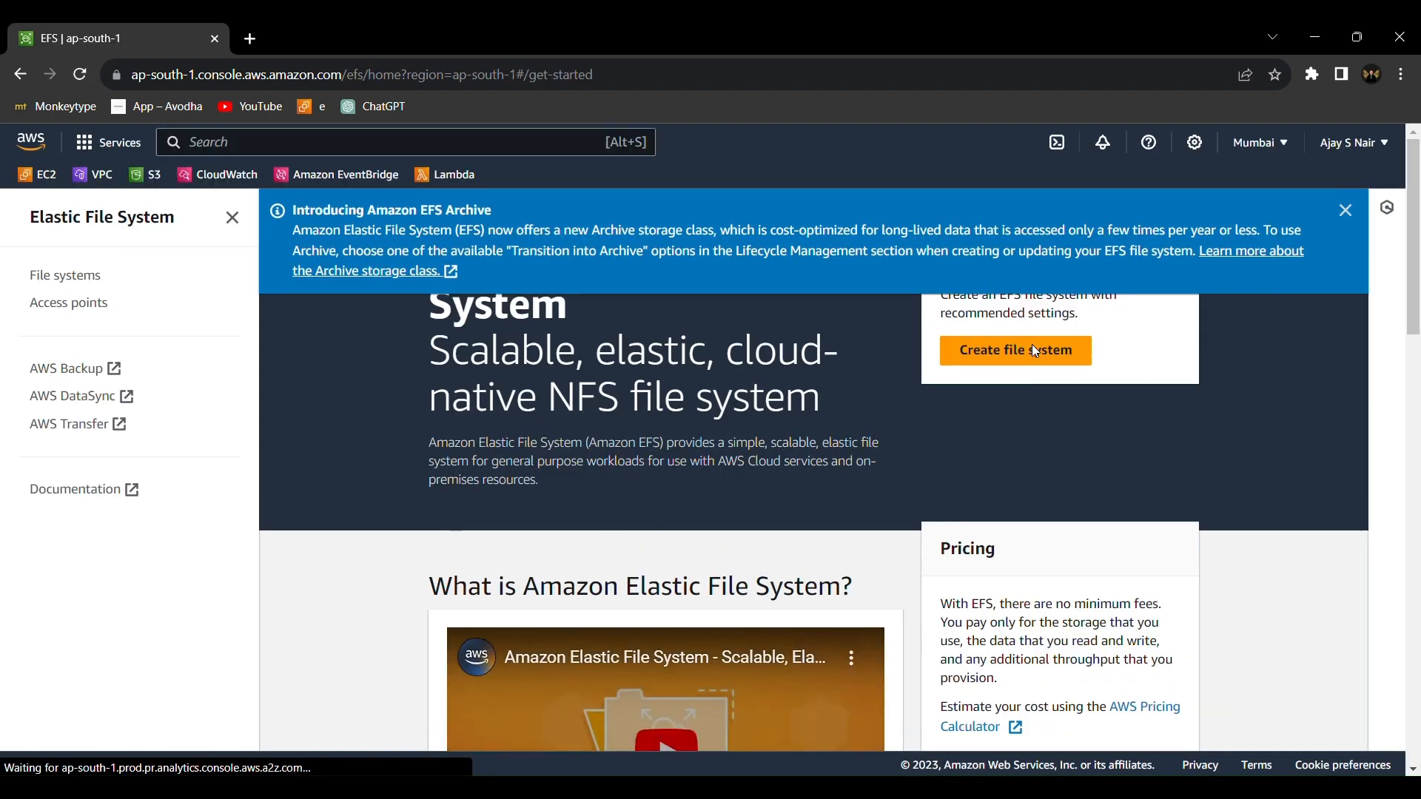
{"action": "left_click", "coordinate": [1031, 346]}
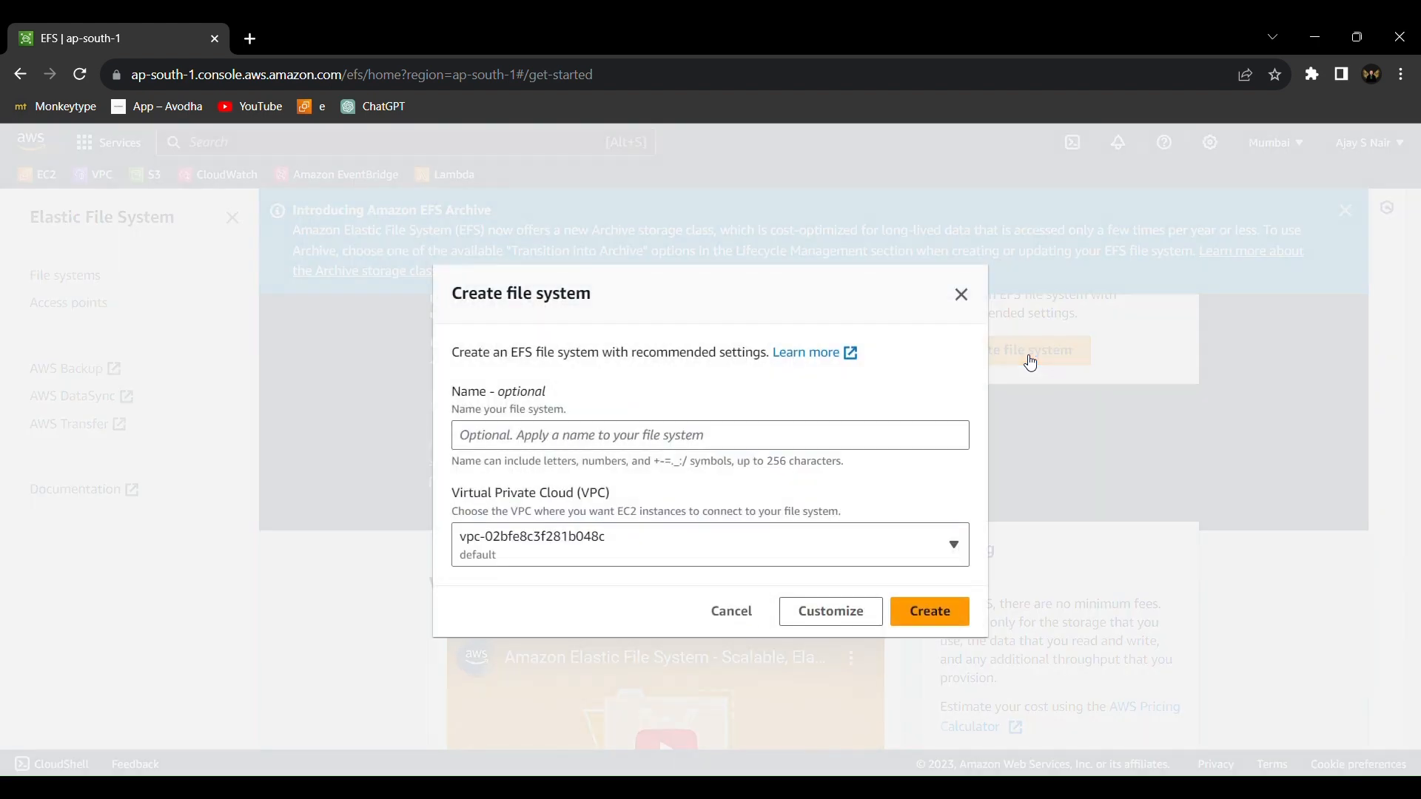
{"action": "left_click", "coordinate": [705, 436]}
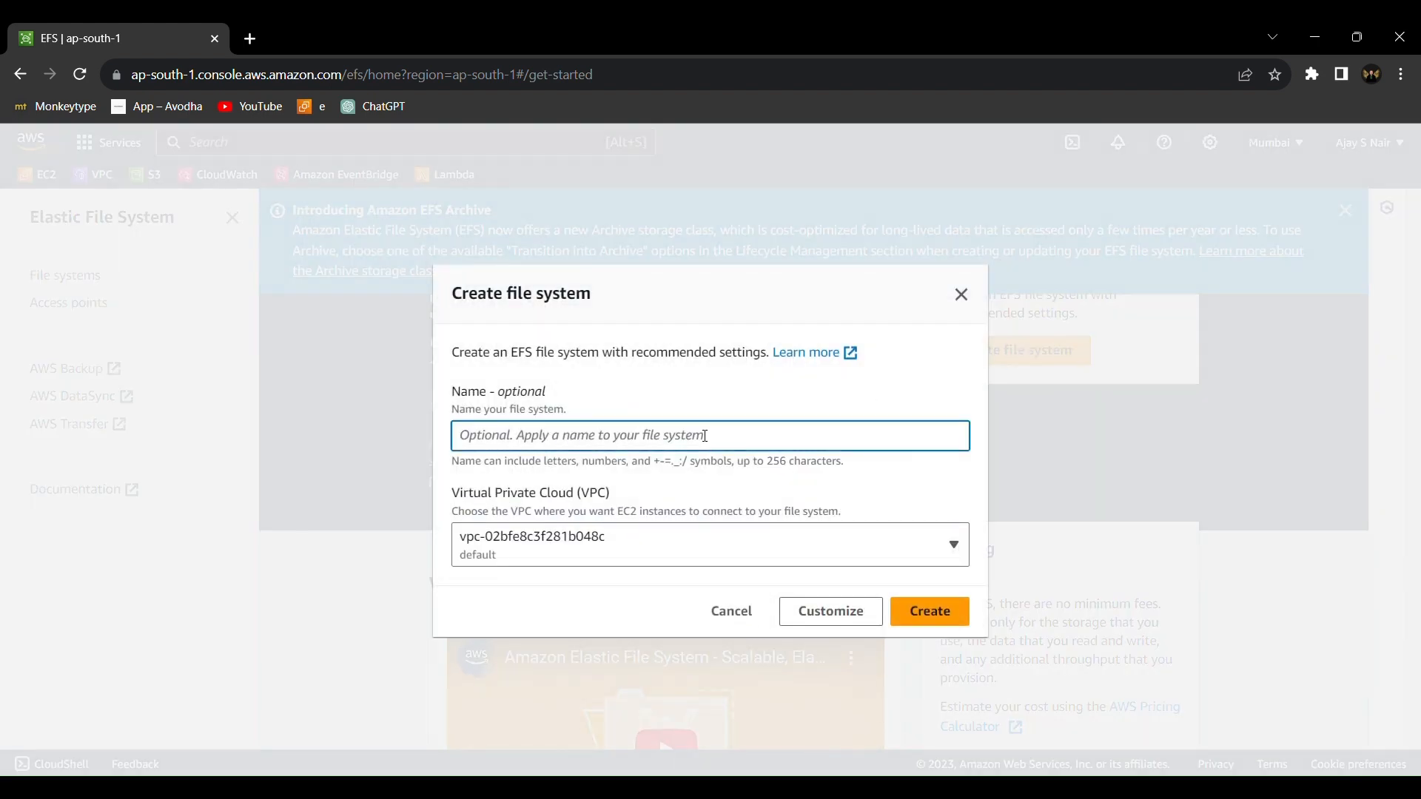
{"action": "type", "text": "my_efs"}
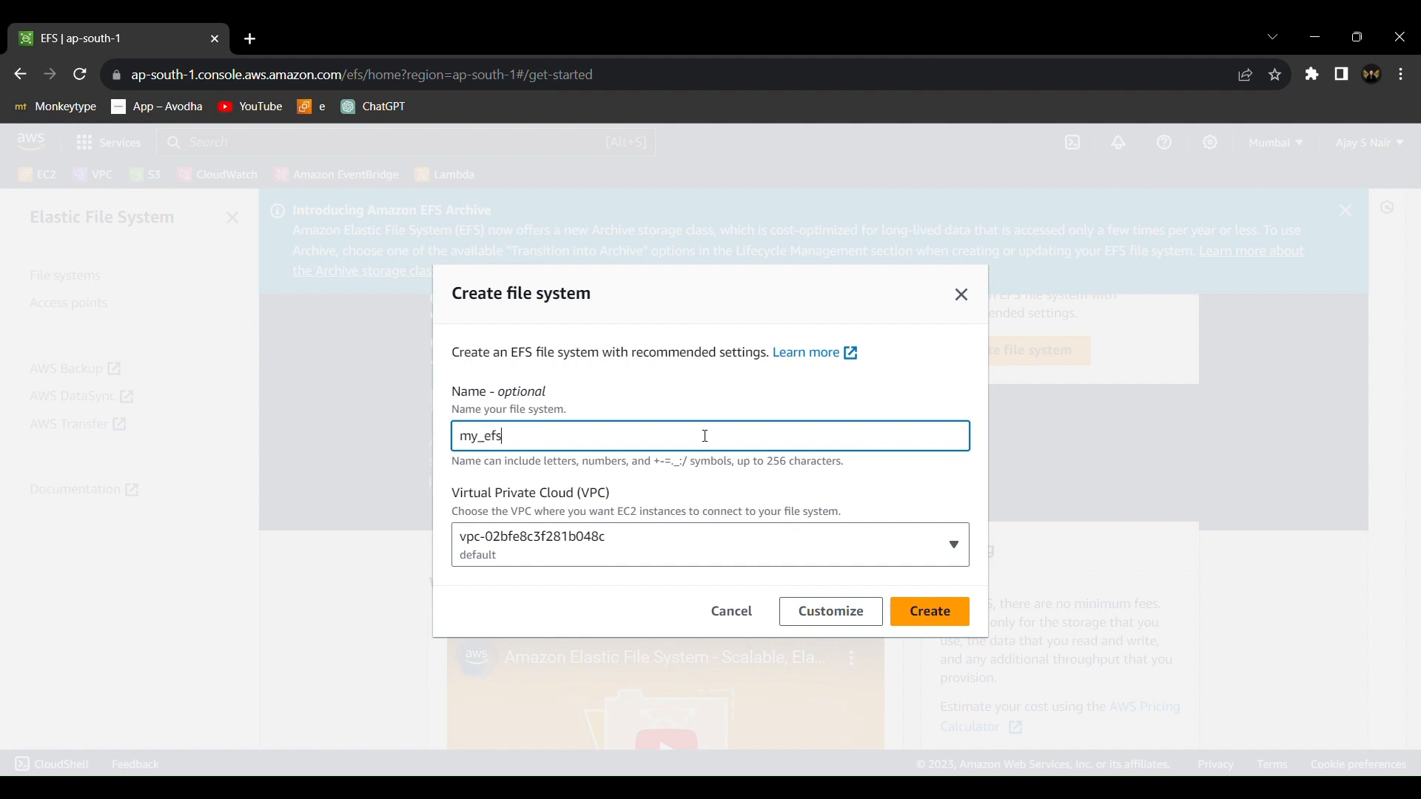
{"action": "left_click", "coordinate": [926, 611]}
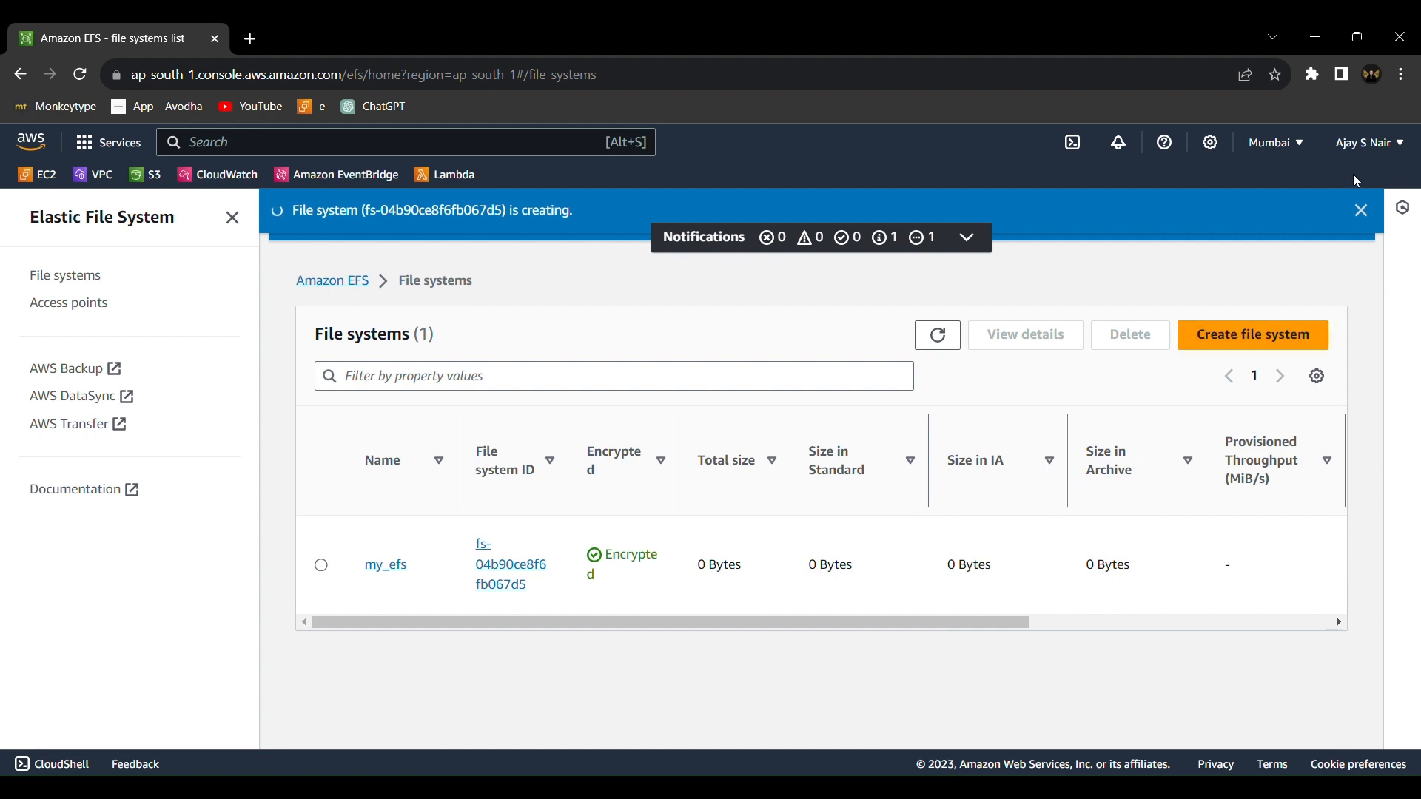
{"action": "left_click", "coordinate": [938, 335]}
Open the my_efs file system and examine its network mount targets
{"action": "left_click", "coordinate": [491, 598]}
{"action": "scroll", "coordinate": [486, 602], "scroll_direction": "down", "scroll_amount": 5}
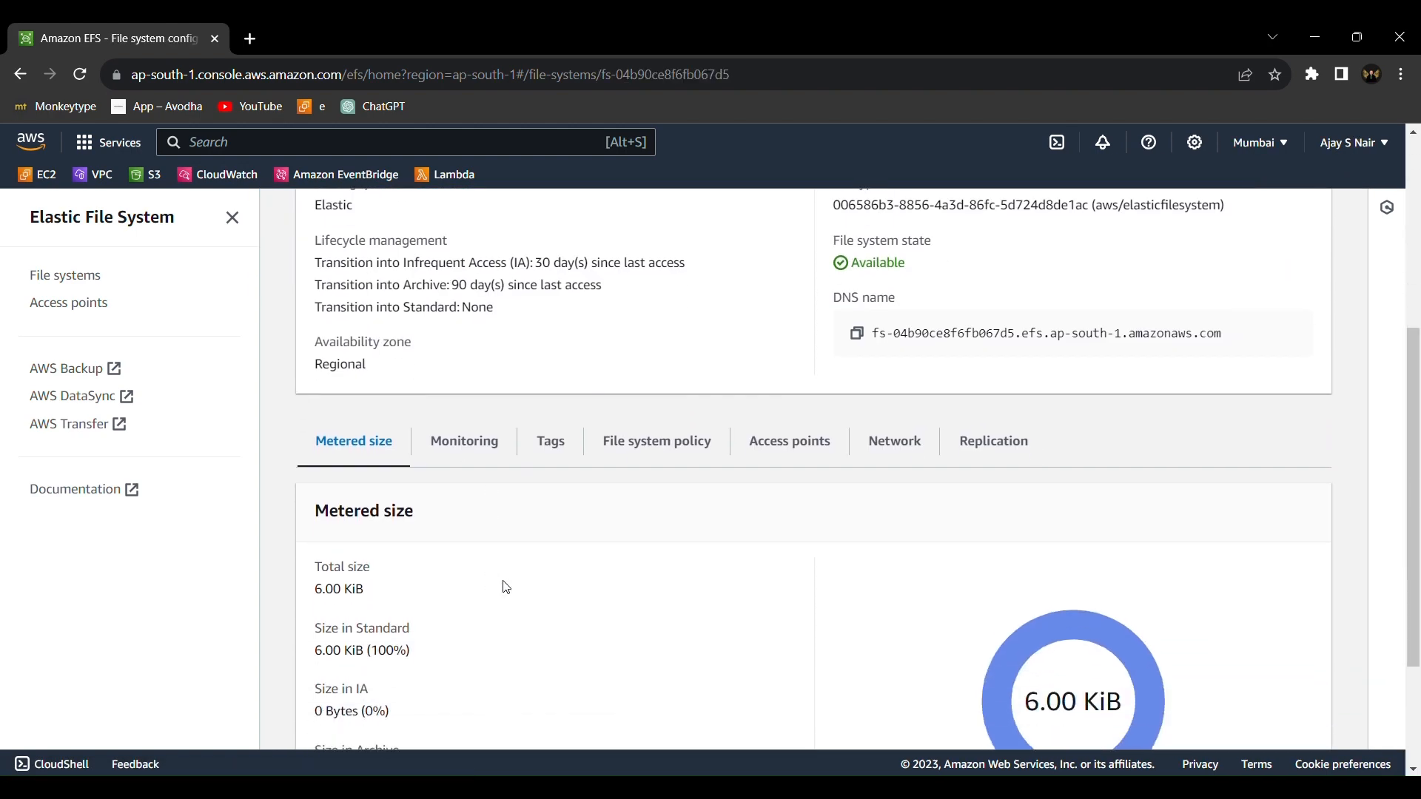
{"action": "left_click", "coordinate": [907, 446]}
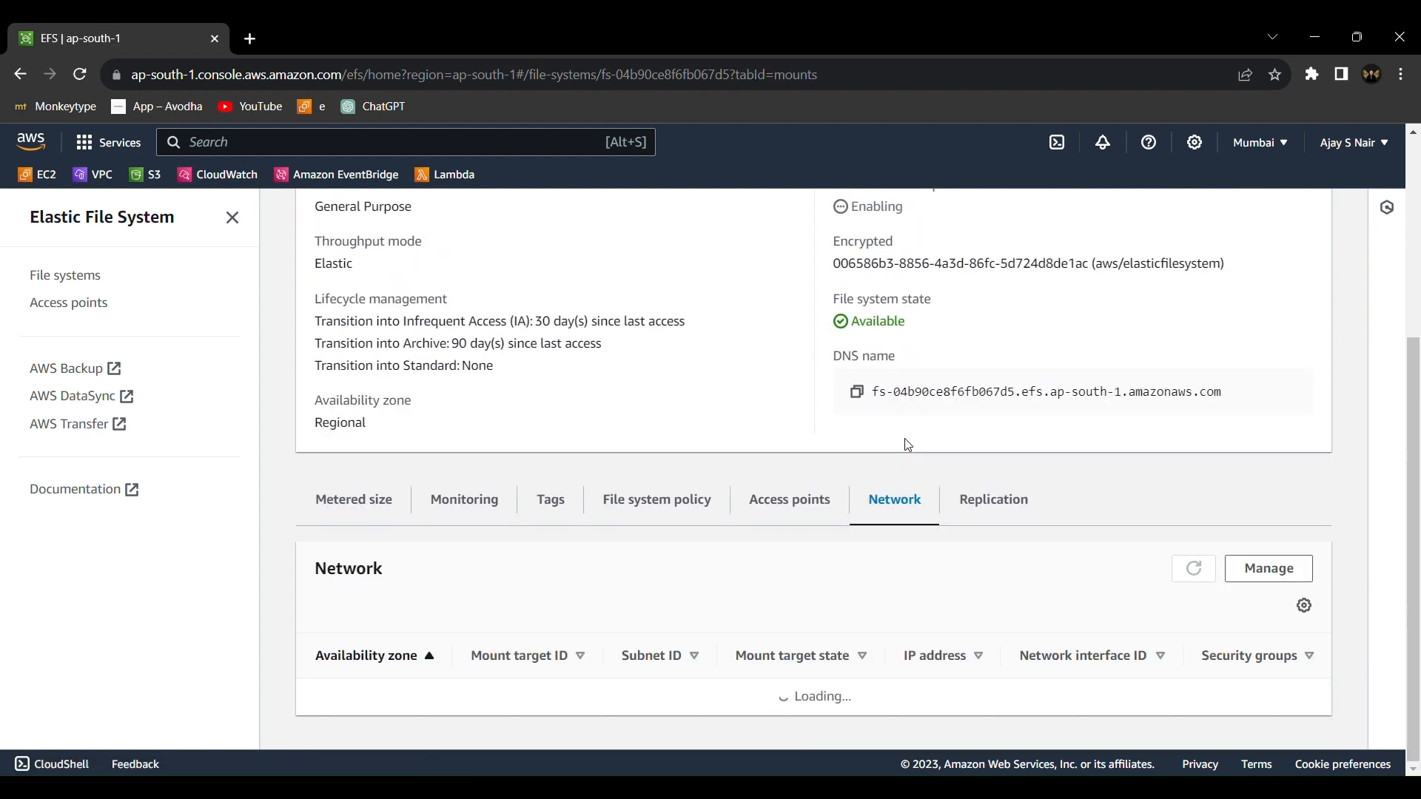
{"action": "scroll", "coordinate": [908, 445], "scroll_direction": "down", "scroll_amount": 2}
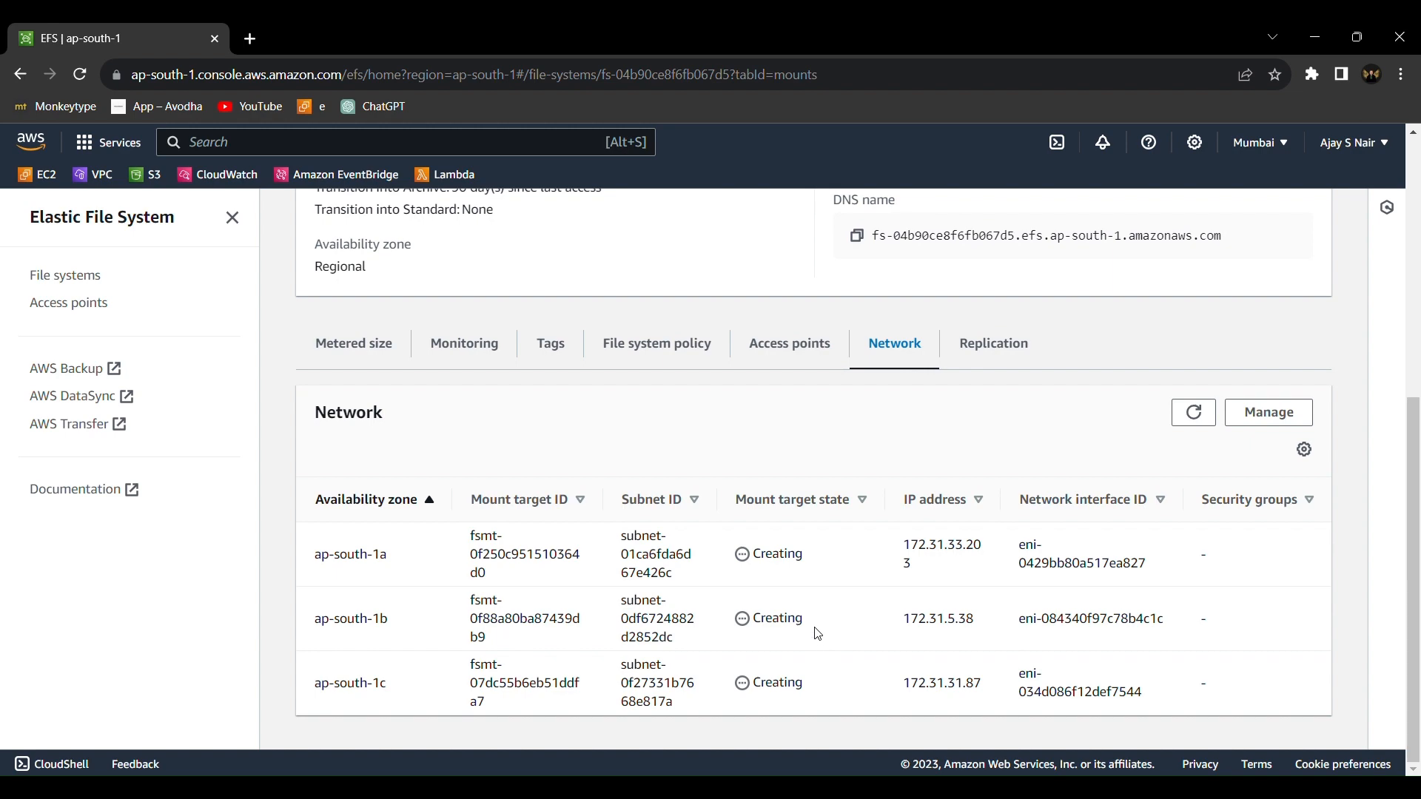
{"action": "scroll", "coordinate": [828, 421], "scroll_direction": "up", "scroll_amount": 10}
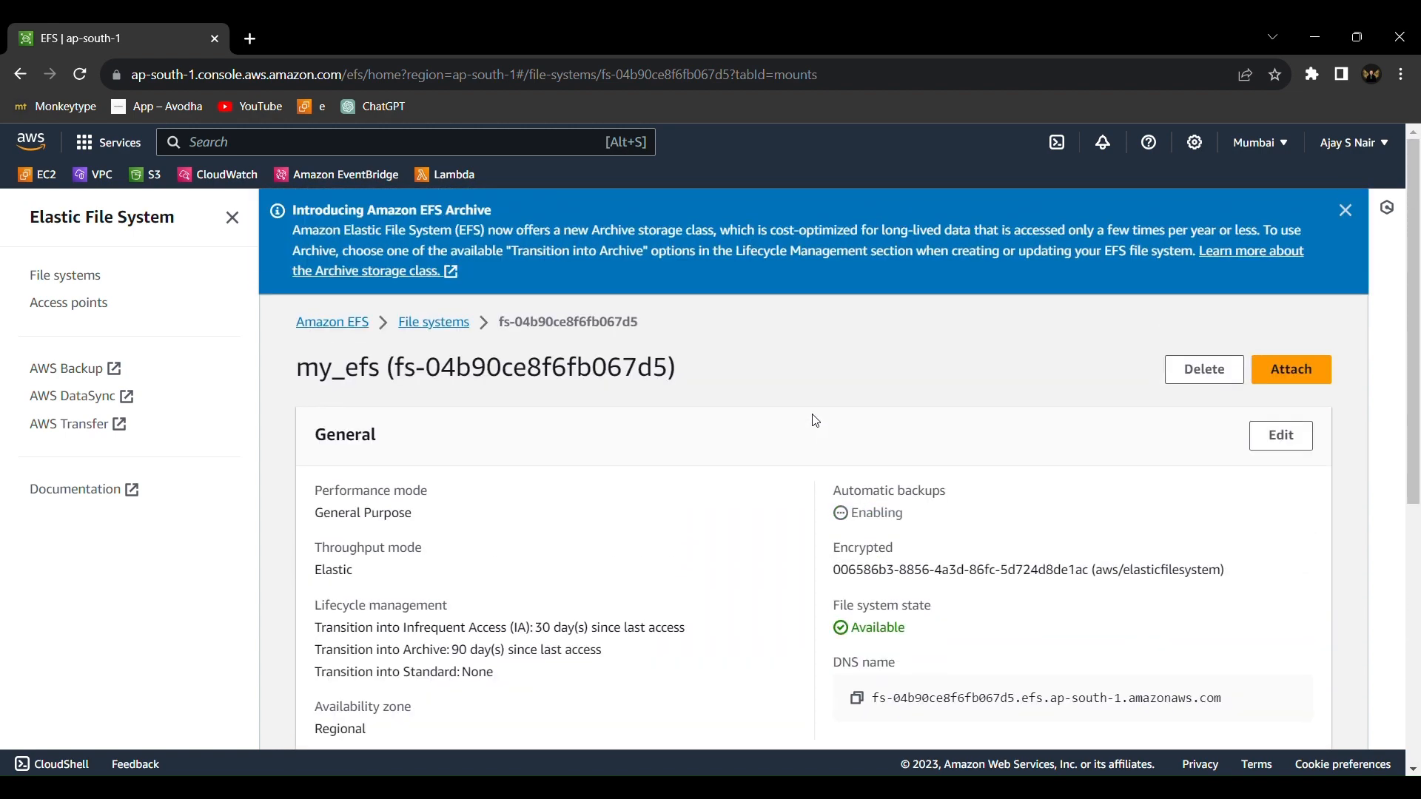
Check my_efs in the file systems list, then reopen its details and dismiss the announcement banner
{"action": "left_click", "coordinate": [456, 332]}
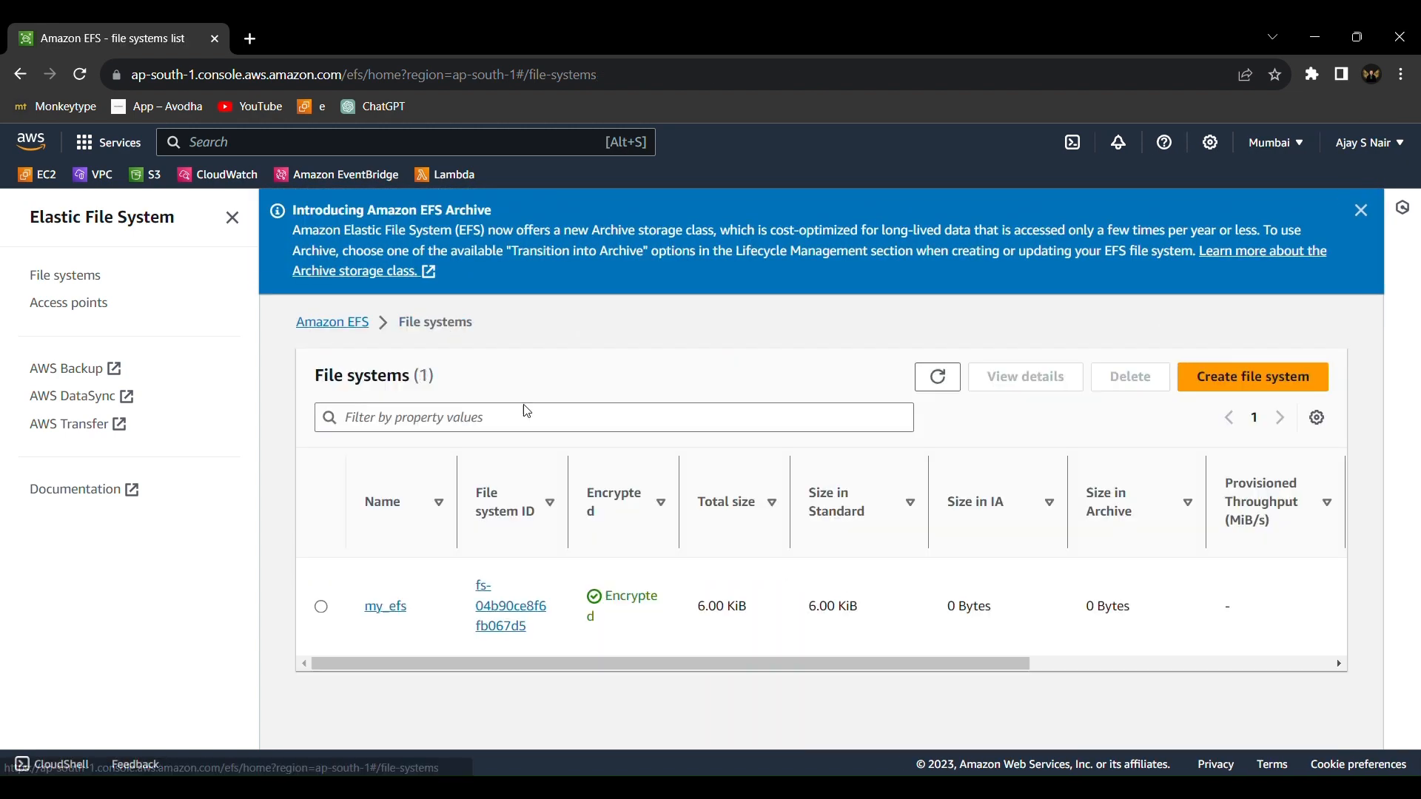
{"action": "scroll", "coordinate": [708, 607], "scroll_direction": "right", "scroll_amount": 5}
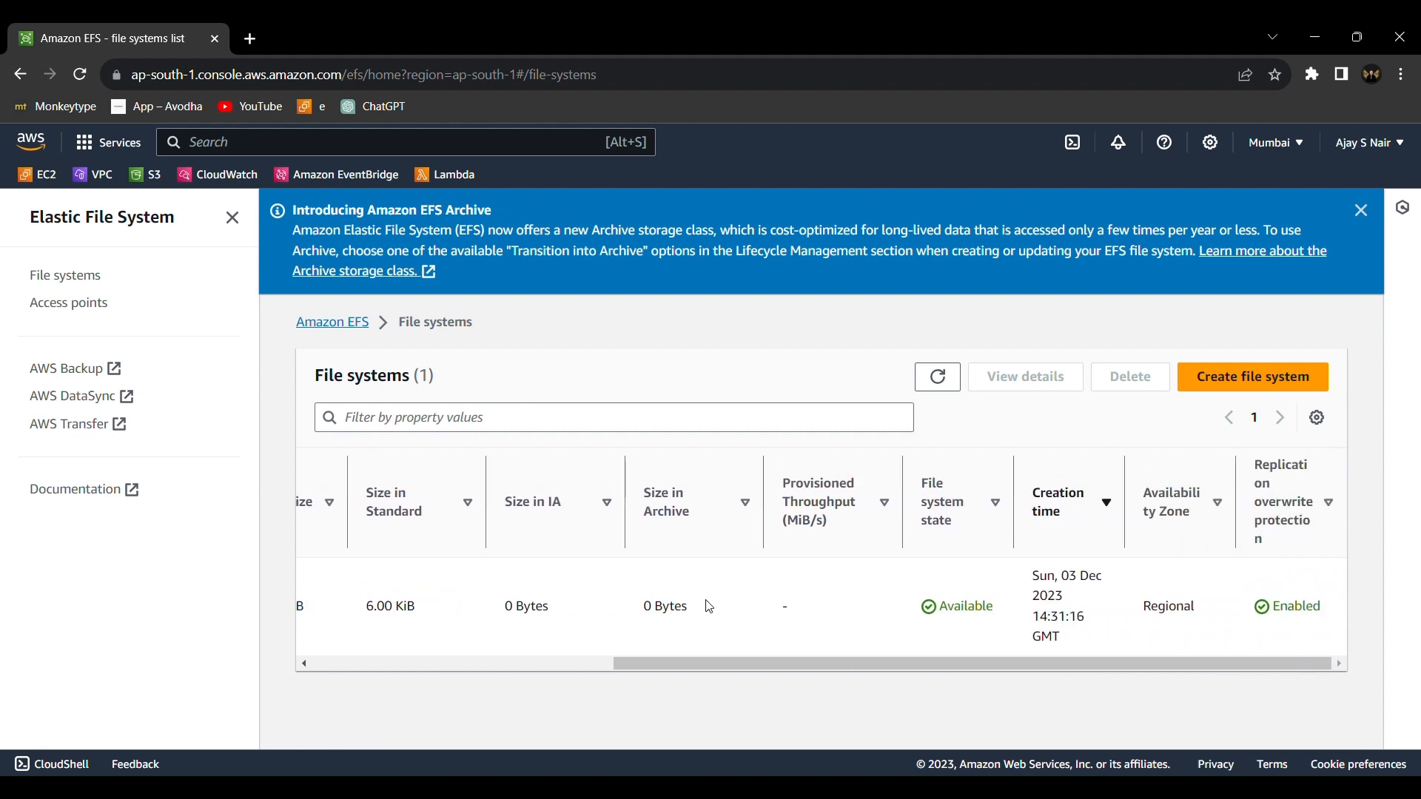
{"action": "scroll", "coordinate": [703, 601], "scroll_direction": "left", "scroll_amount": 8}
{"action": "left_click", "coordinate": [491, 602]}
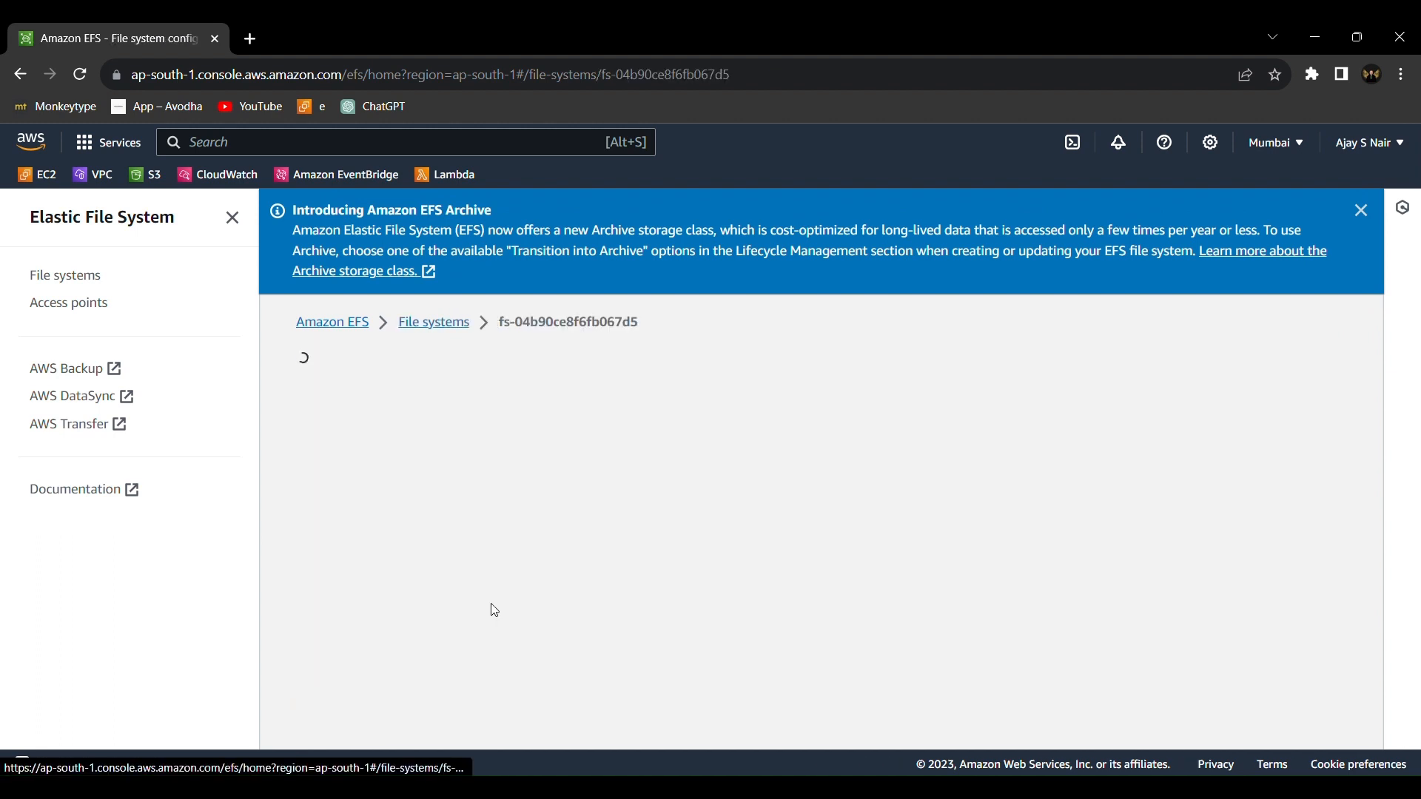
{"action": "left_click", "coordinate": [1345, 216]}
{"action": "scroll", "coordinate": [1166, 450], "scroll_direction": "down", "scroll_amount": 7}
{"action": "scroll", "coordinate": [1082, 429], "scroll_direction": "up", "scroll_amount": 1}
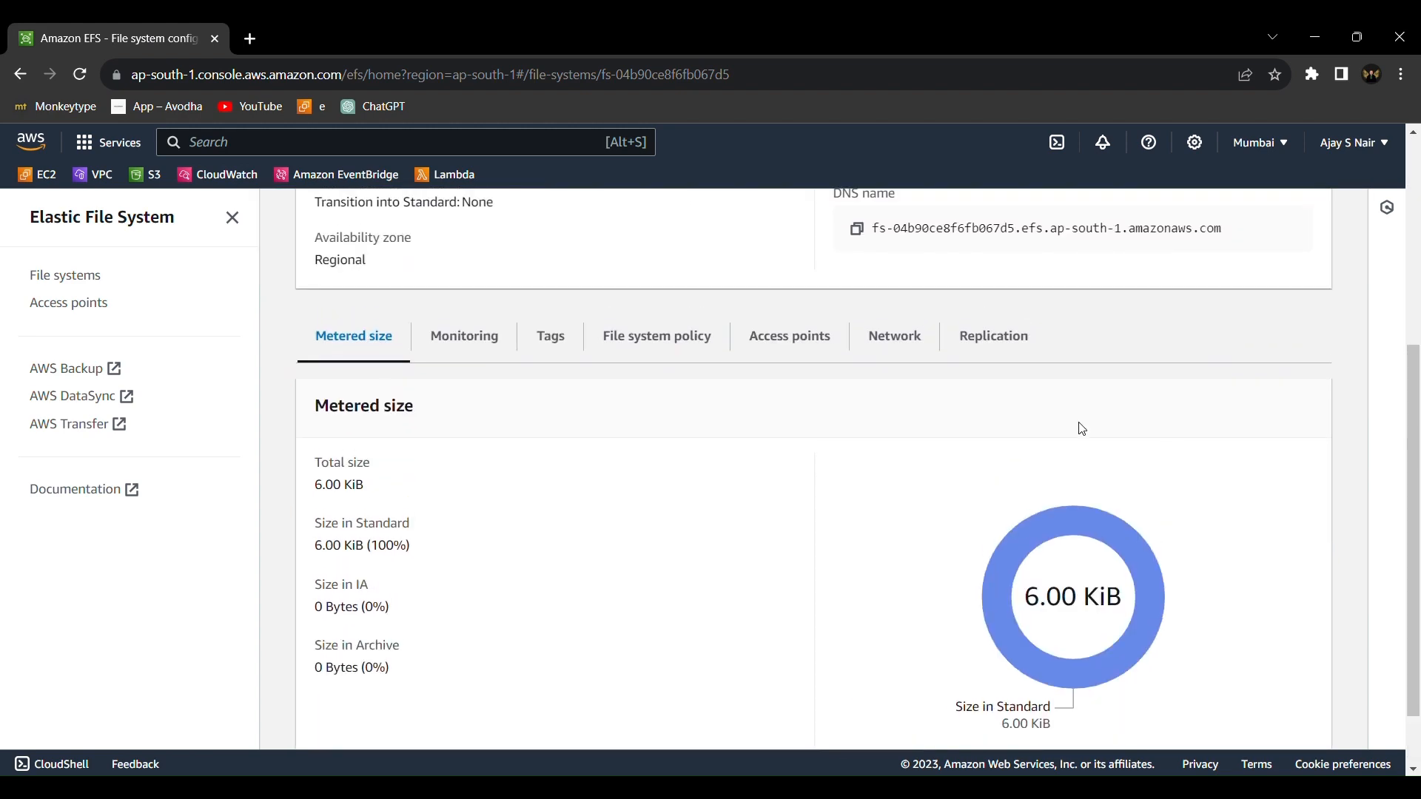
Show the network settings of my_efs and refresh the mount targets to check their state
{"action": "left_click", "coordinate": [883, 340]}
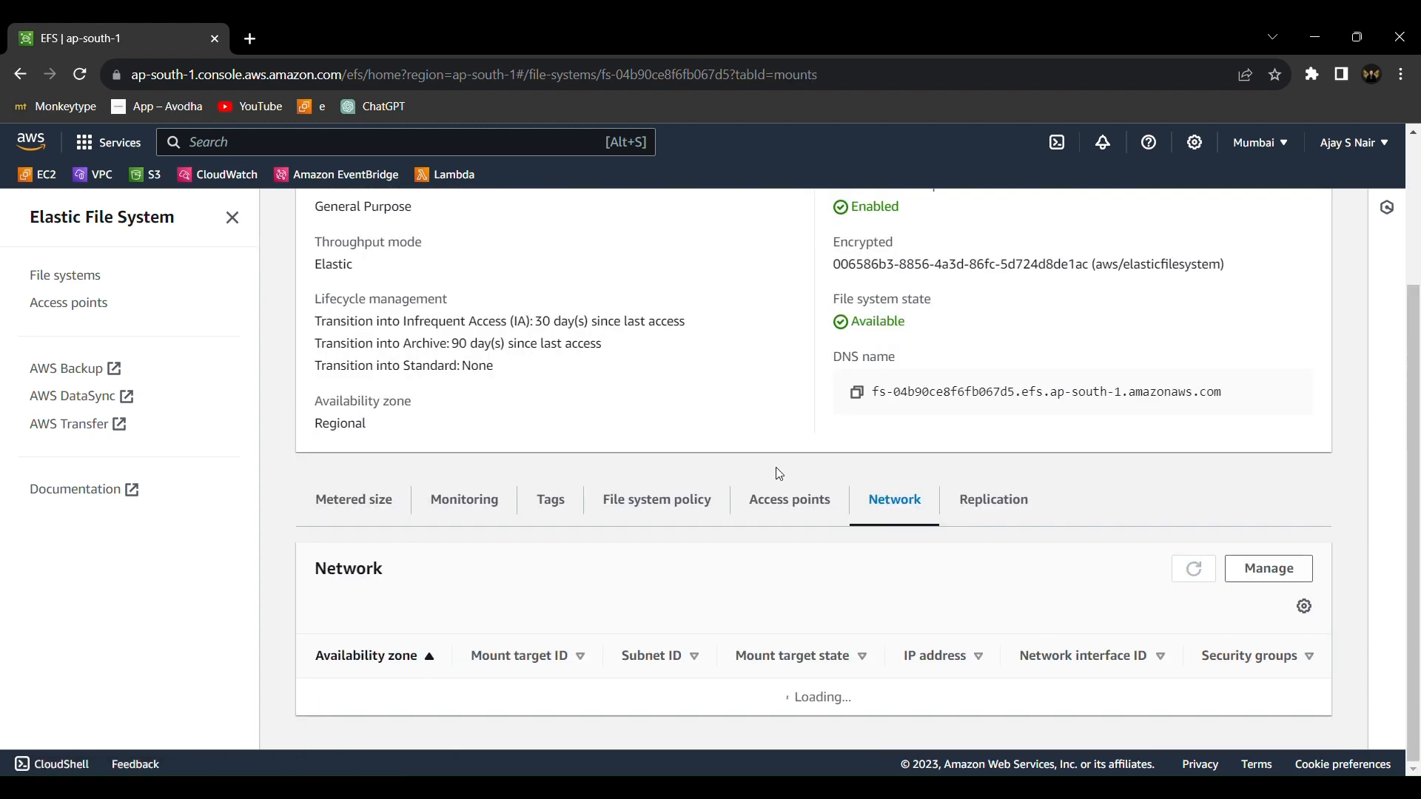
{"action": "scroll", "coordinate": [775, 468], "scroll_direction": "down", "scroll_amount": 2}
{"action": "scroll", "coordinate": [775, 467], "scroll_direction": "up", "scroll_amount": 1}
{"action": "scroll", "coordinate": [765, 429], "scroll_direction": "down", "scroll_amount": 1}
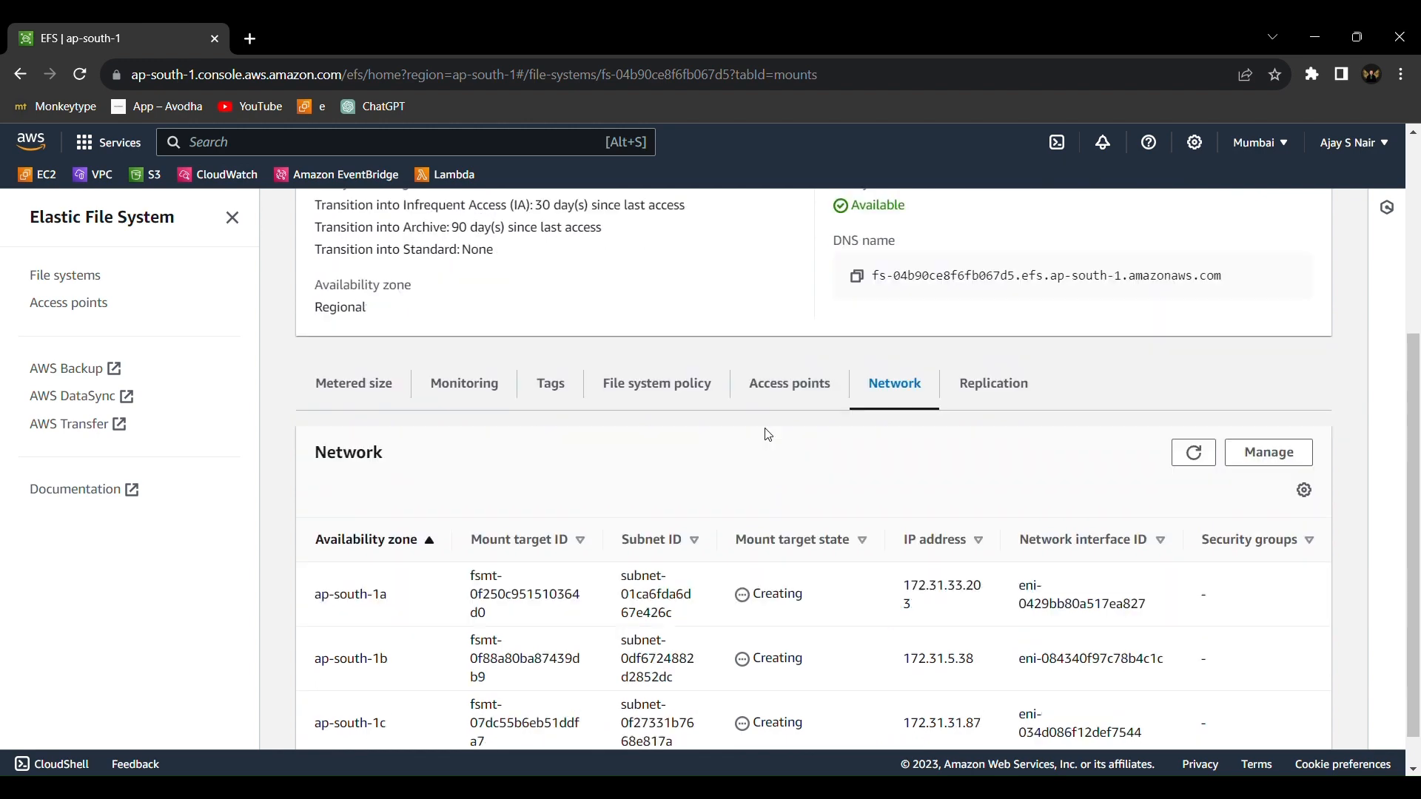
{"action": "scroll", "coordinate": [768, 435], "scroll_direction": "down", "scroll_amount": 1}
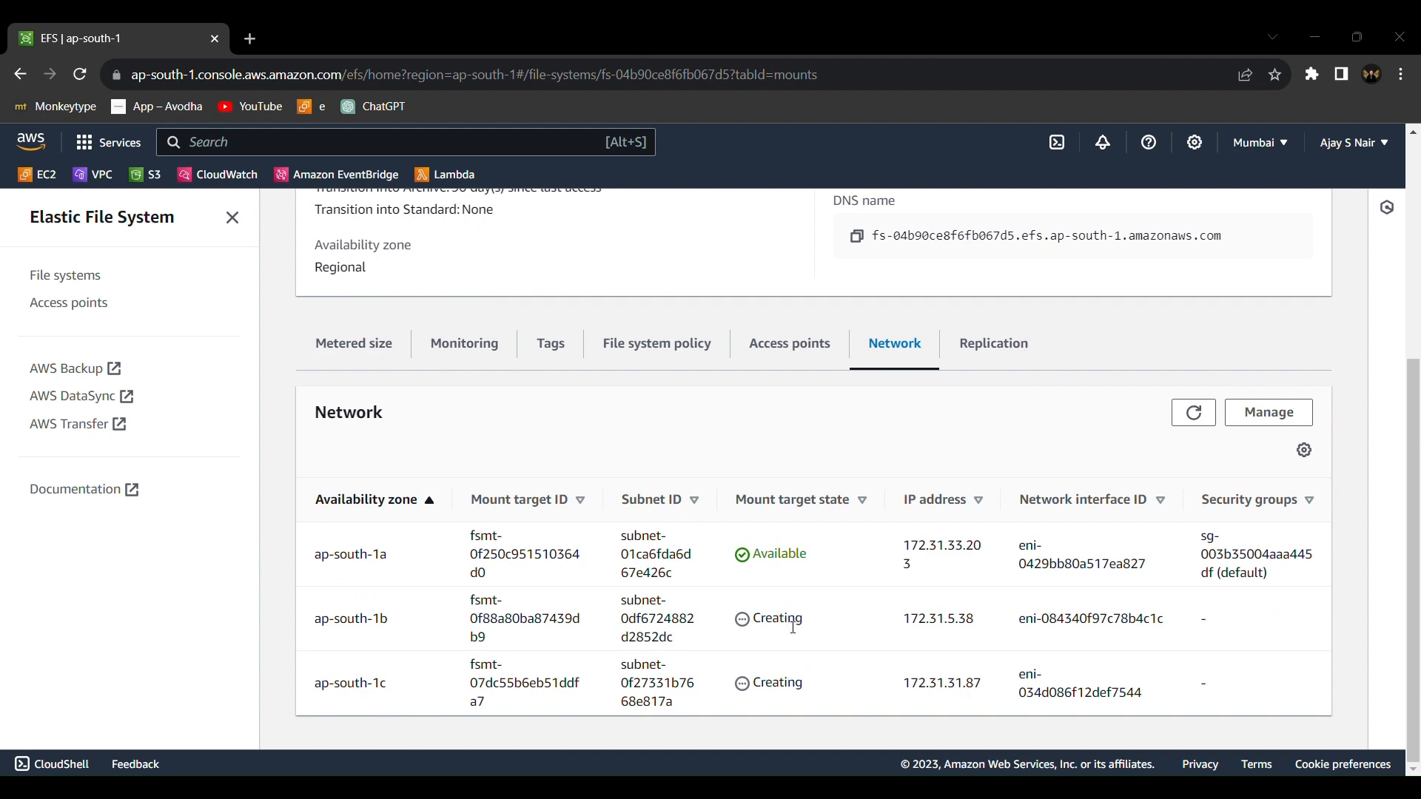
{"action": "left_click", "coordinate": [1189, 416]}
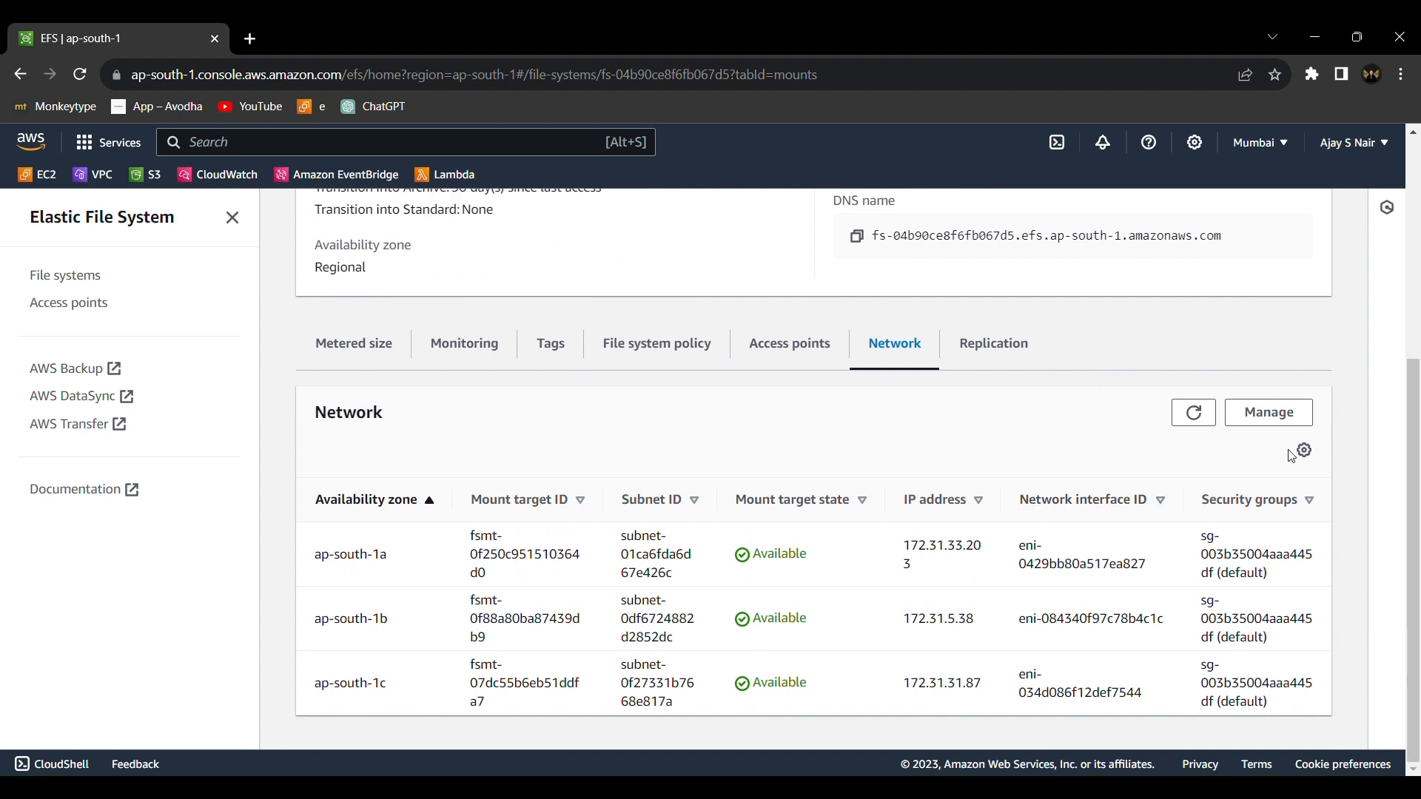
Manage the network access of my_efs and remove the default security group from all three mount targets
{"action": "left_click", "coordinate": [1270, 412]}
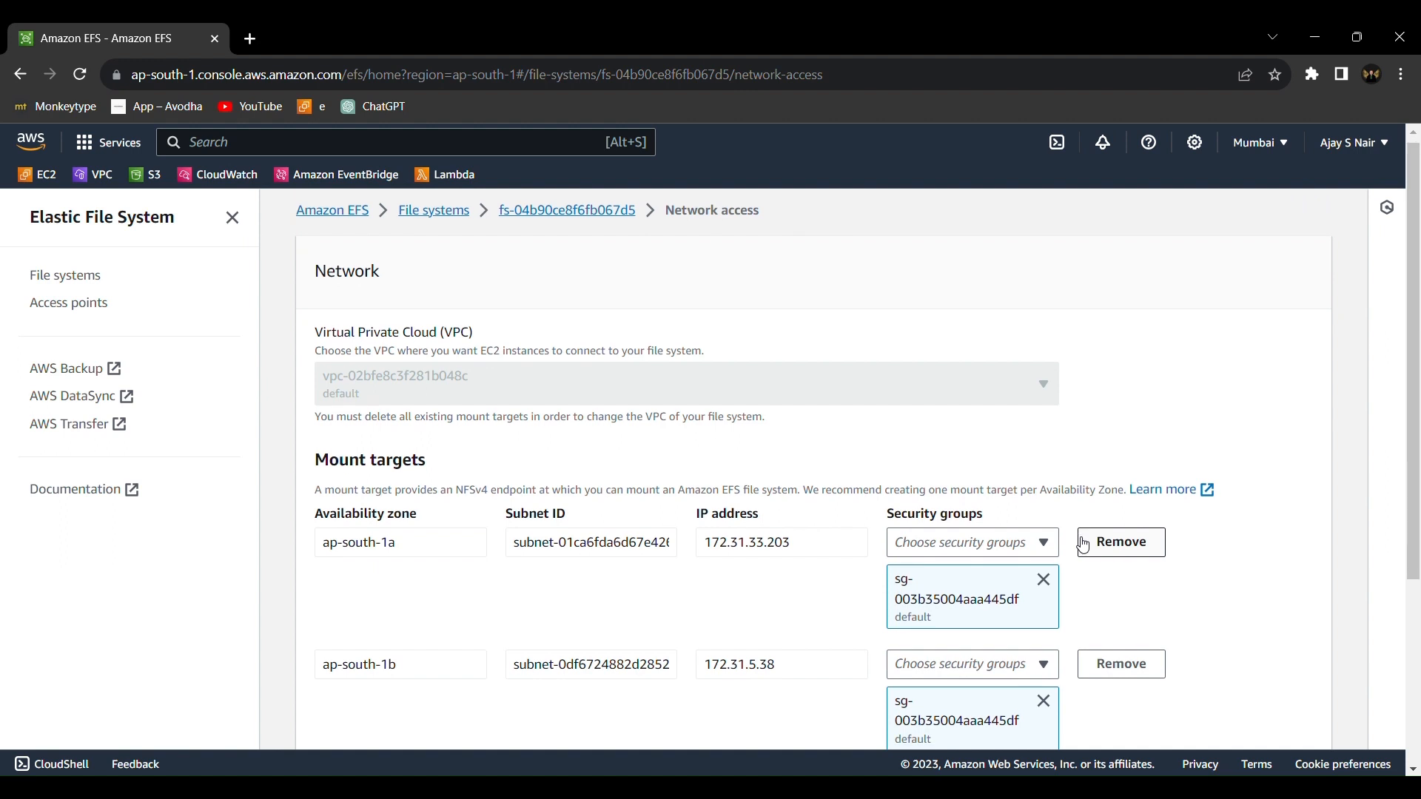
{"action": "scroll", "coordinate": [1082, 543], "scroll_direction": "down", "scroll_amount": 1}
{"action": "left_click", "coordinate": [1043, 478]}
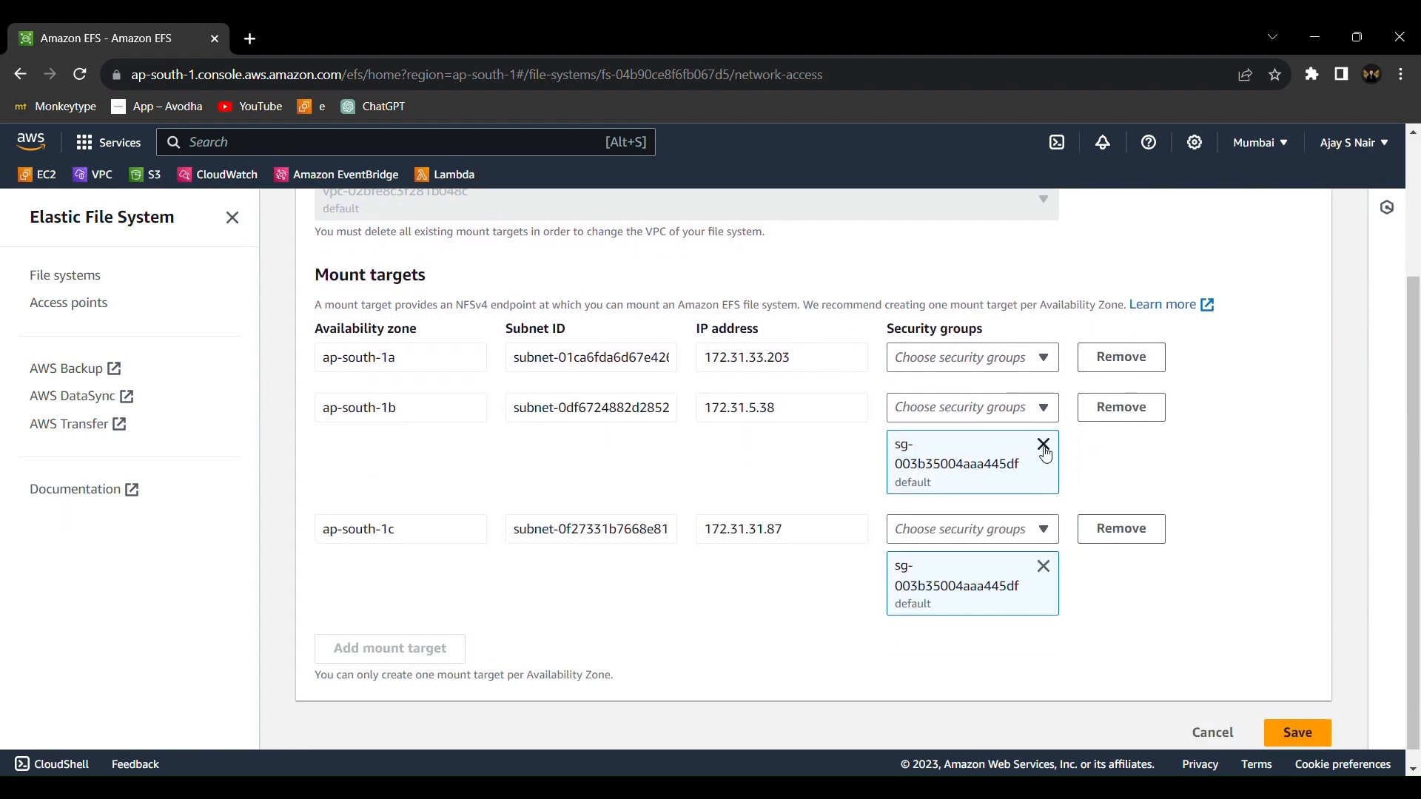
{"action": "left_click", "coordinate": [1044, 447]}
{"action": "left_click", "coordinate": [1045, 552]}
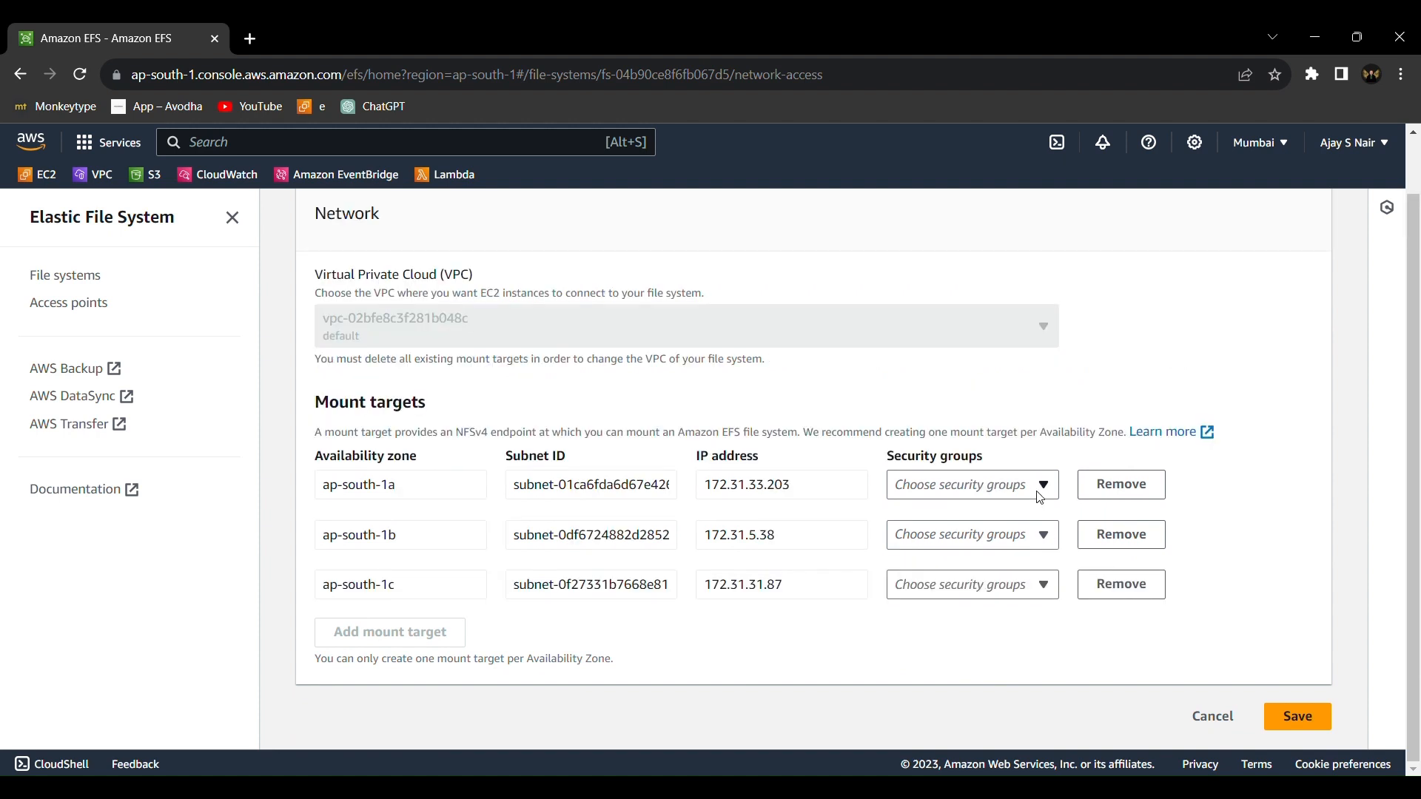
Assign the EFS_SG security group to the mount targets in ap-south-1a, ap-south-1b and ap-south-1c
{"action": "left_click", "coordinate": [1042, 489]}
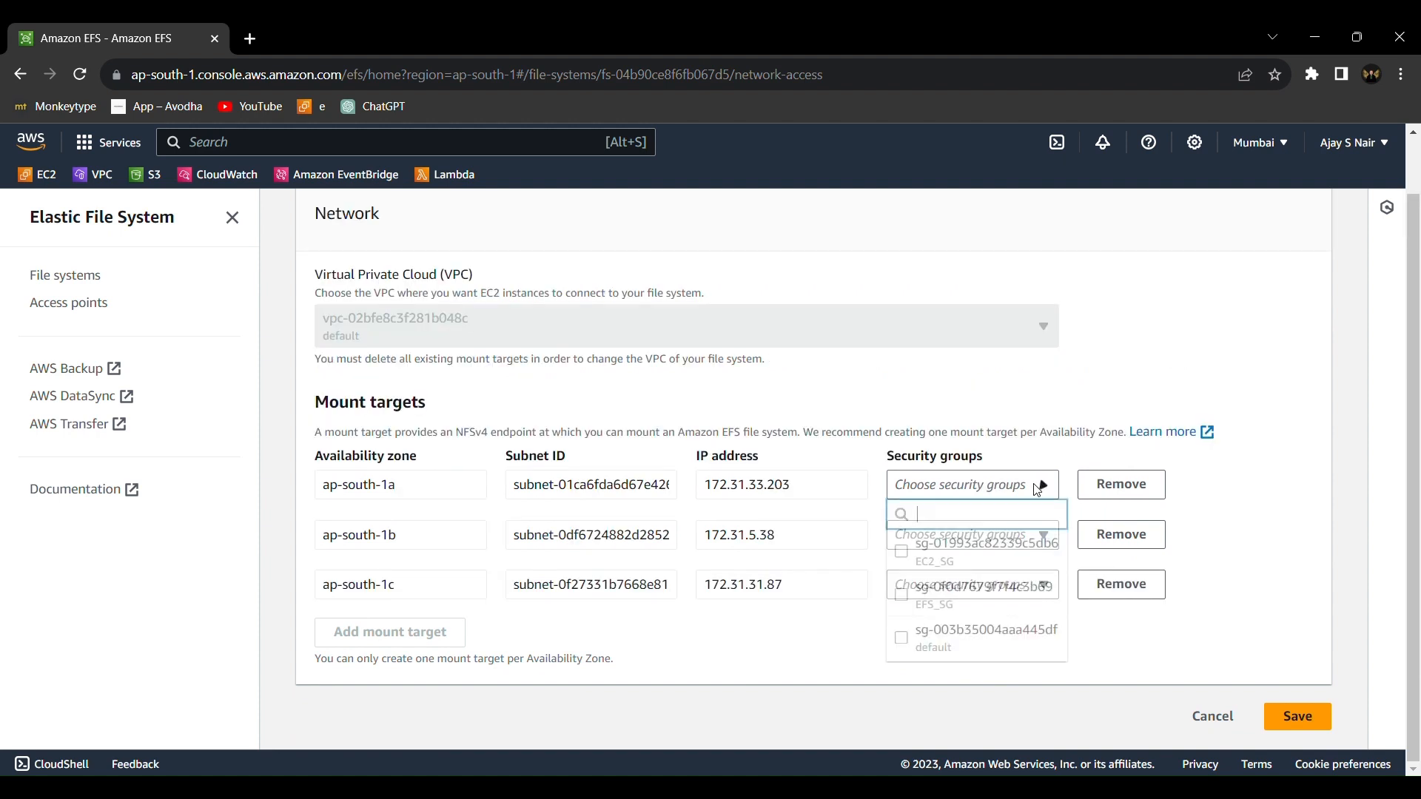
{"action": "left_click", "coordinate": [1005, 594]}
{"action": "left_click", "coordinate": [1110, 563]}
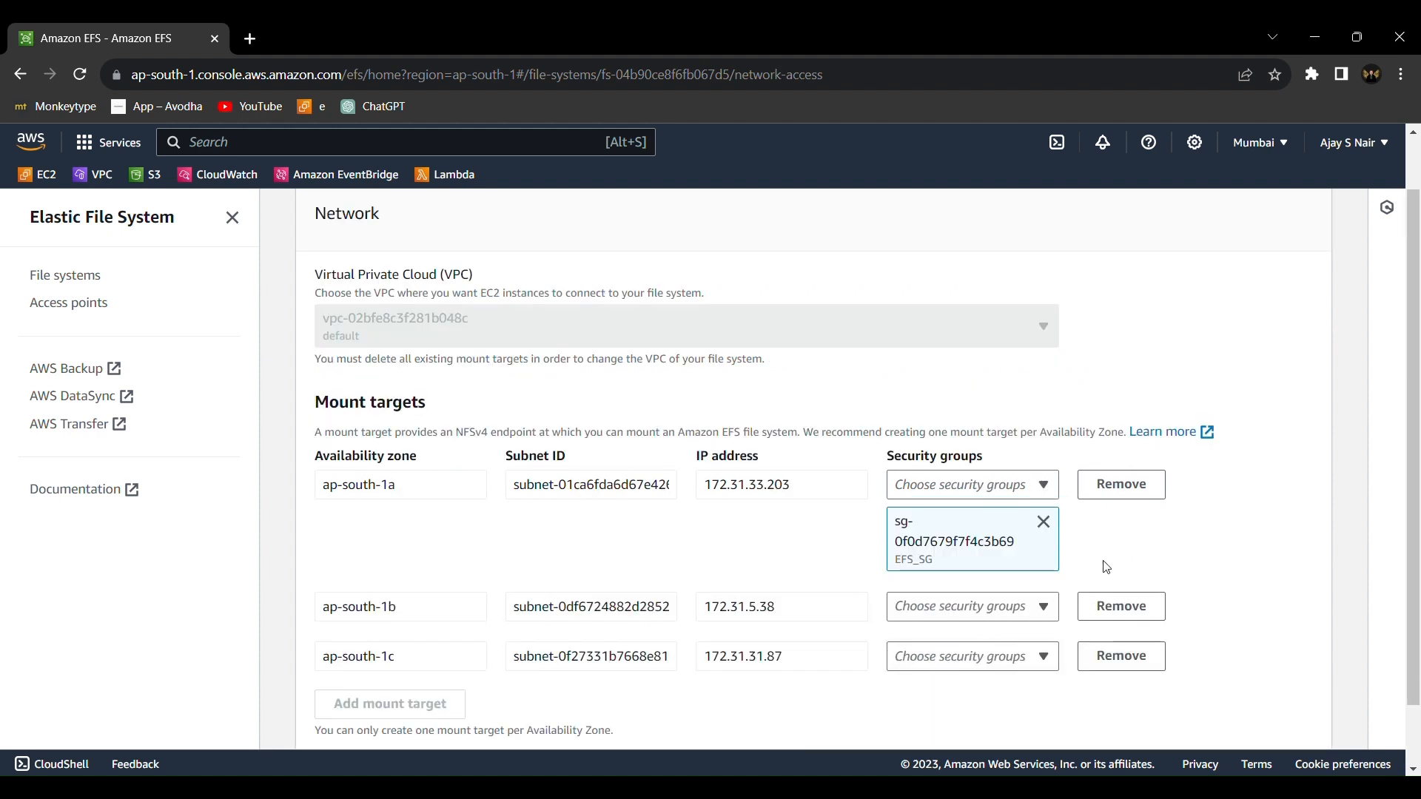
{"action": "left_click", "coordinate": [1044, 607]}
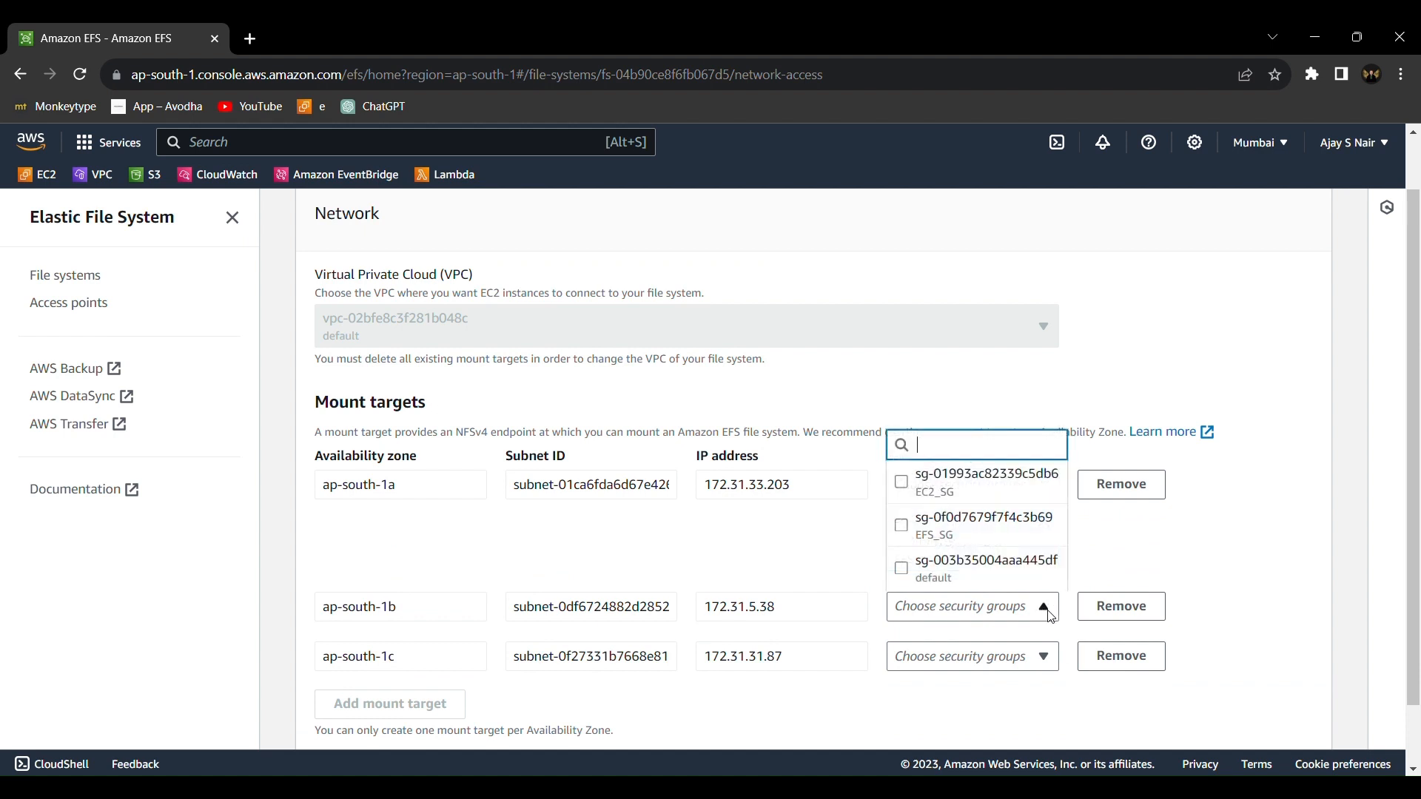
{"action": "left_click", "coordinate": [986, 536]}
{"action": "scroll", "coordinate": [1028, 722], "scroll_direction": "down", "scroll_amount": 1}
{"action": "scroll", "coordinate": [1029, 722], "scroll_direction": "down", "scroll_amount": 1}
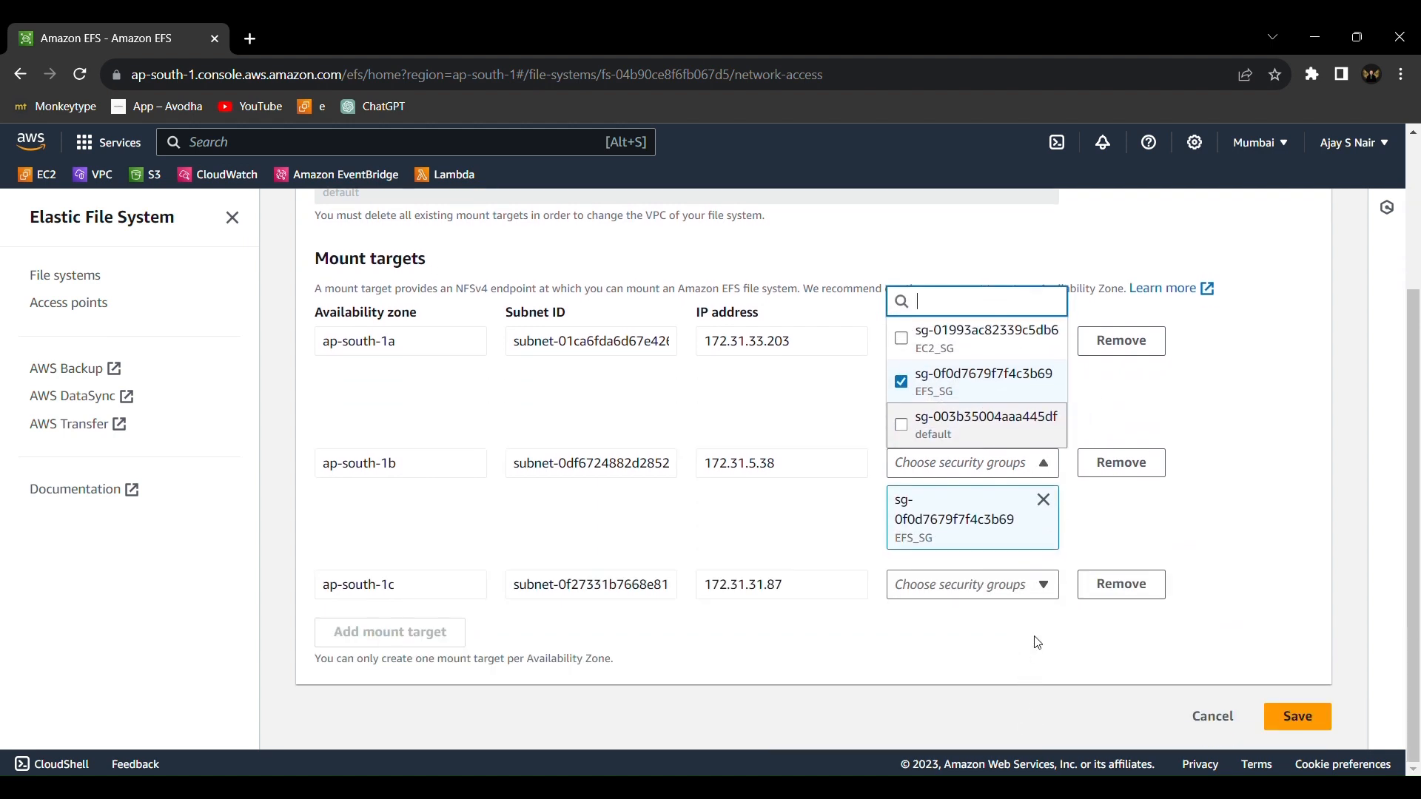
{"action": "left_click", "coordinate": [1033, 594]}
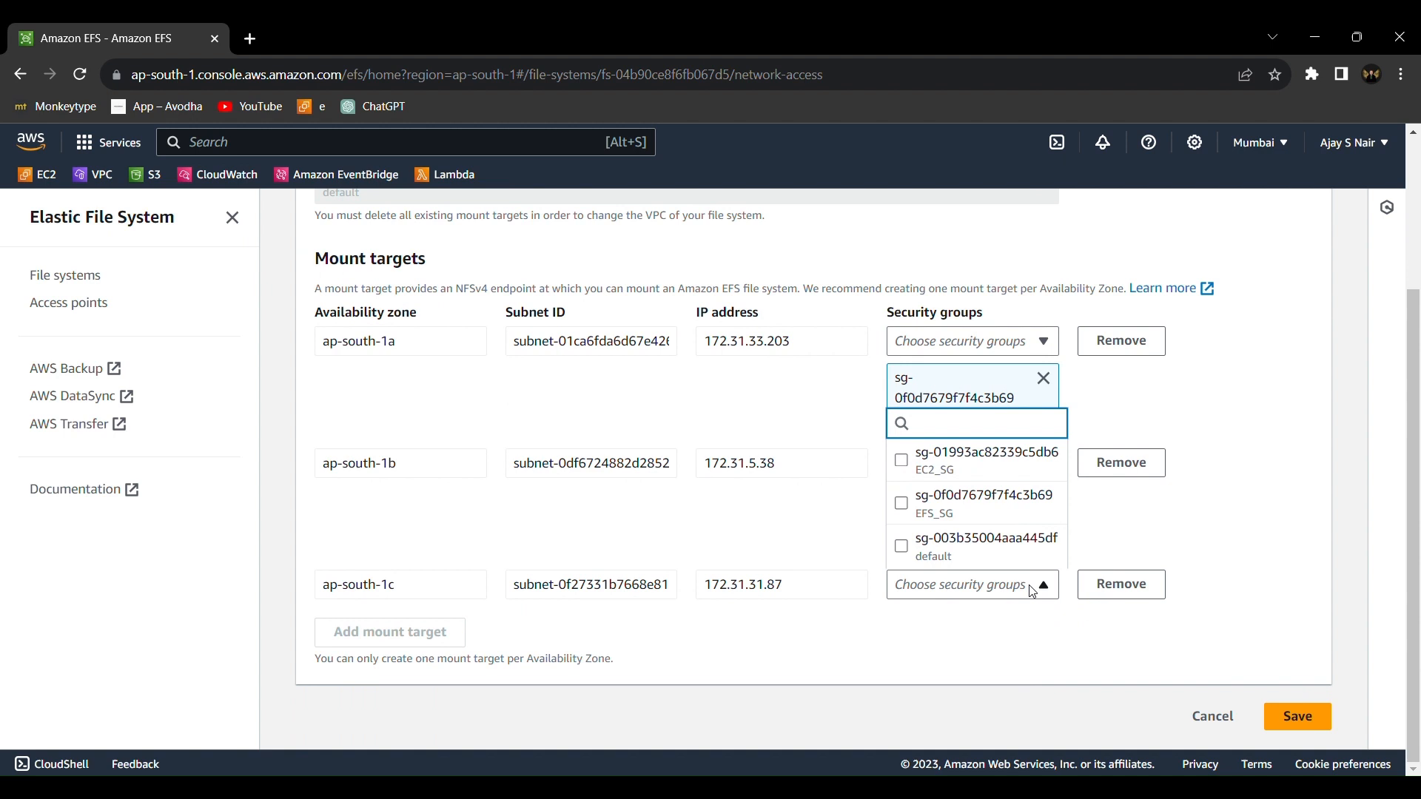
{"action": "left_click", "coordinate": [998, 510]}
{"action": "left_click", "coordinate": [1193, 495]}
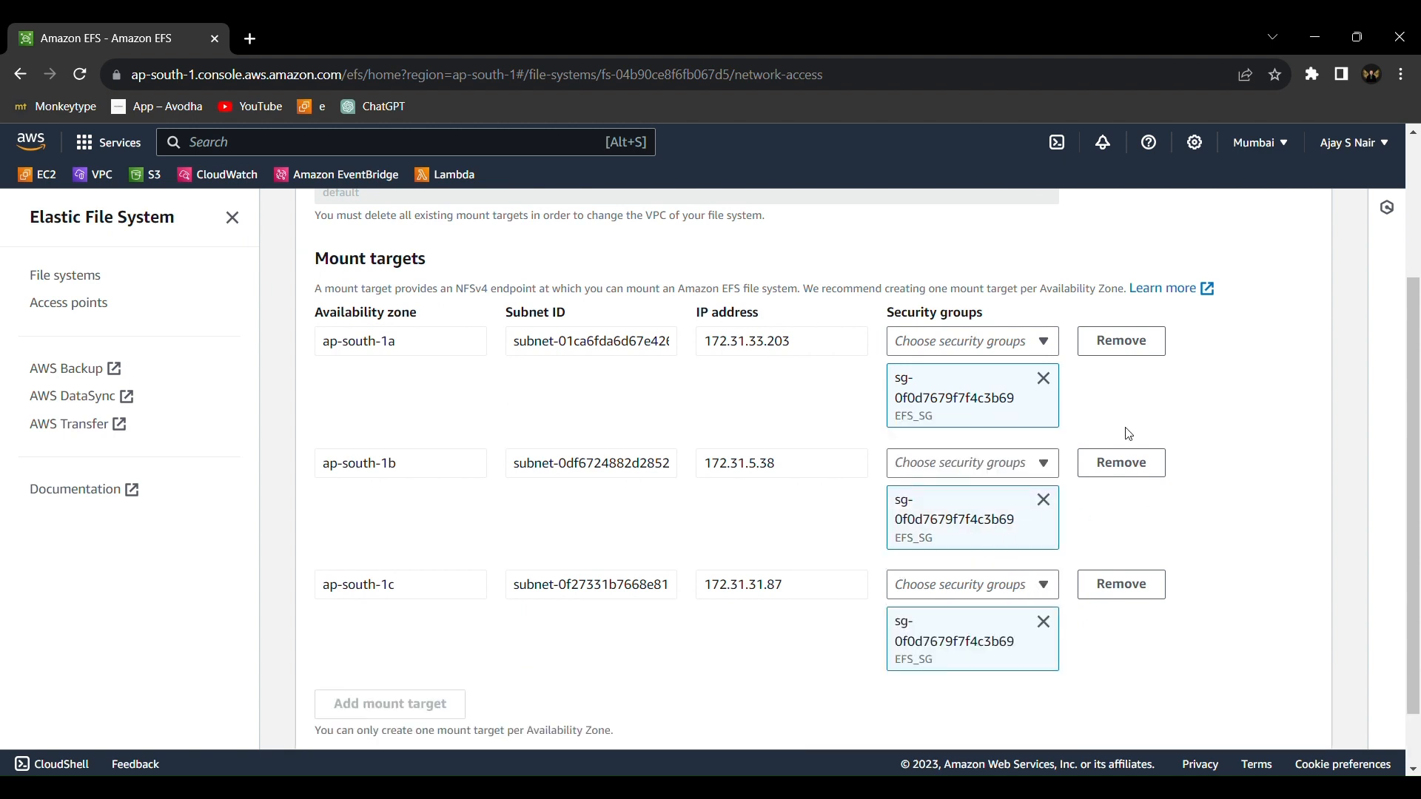
Save the mount target changes, dismiss the notification, and review the security groups in the network settings
{"action": "scroll", "coordinate": [991, 608], "scroll_direction": "down", "scroll_amount": 1}
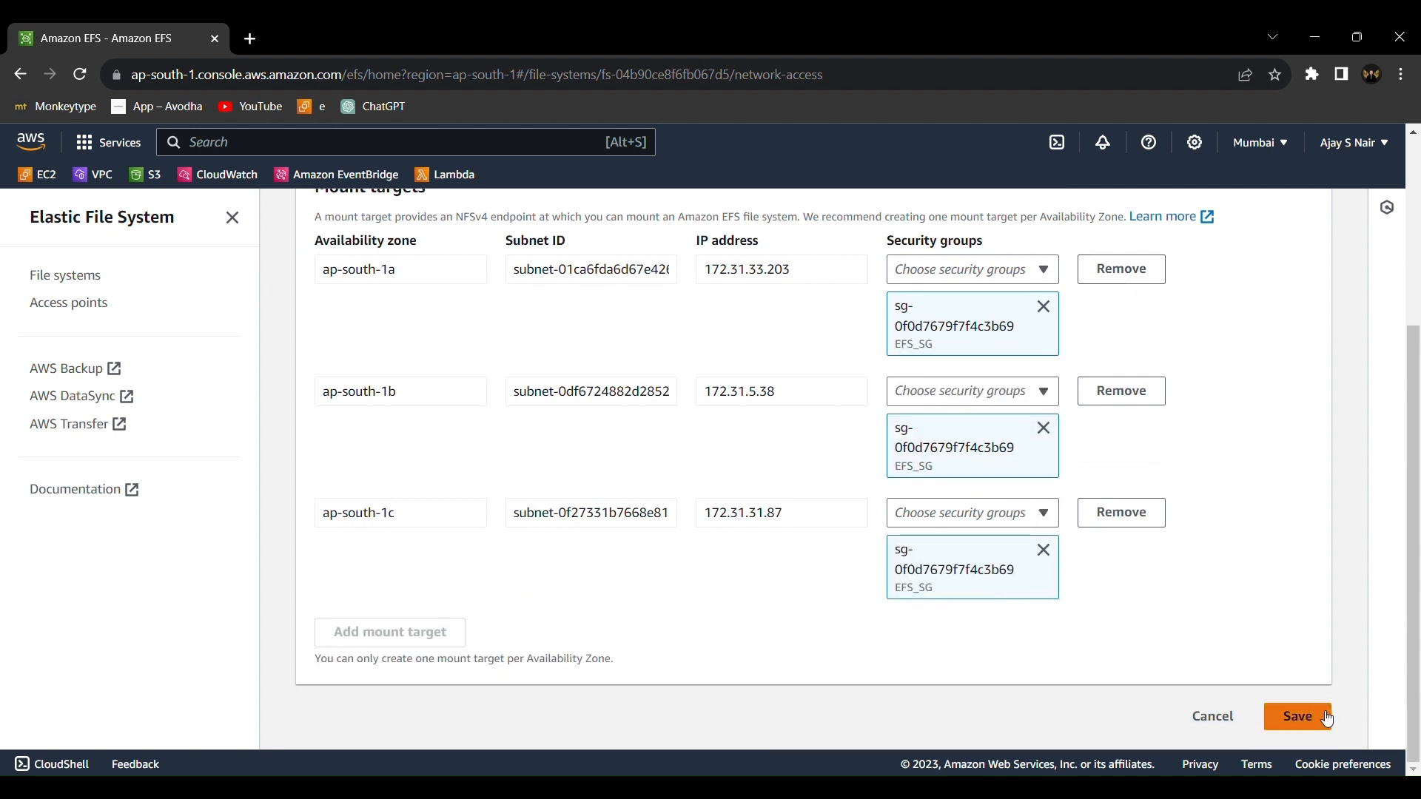
{"action": "left_click", "coordinate": [1302, 716]}
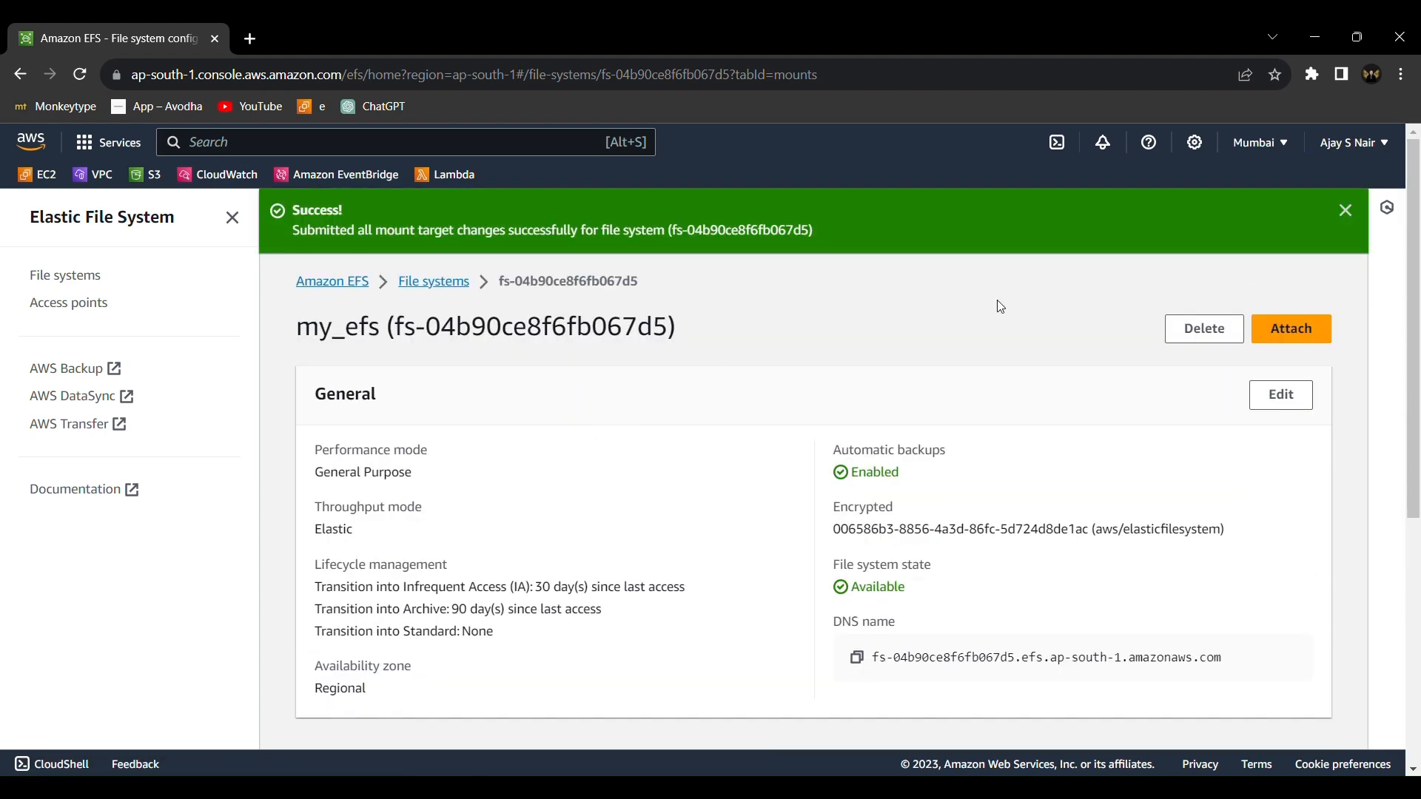
{"action": "left_click", "coordinate": [1349, 211]}
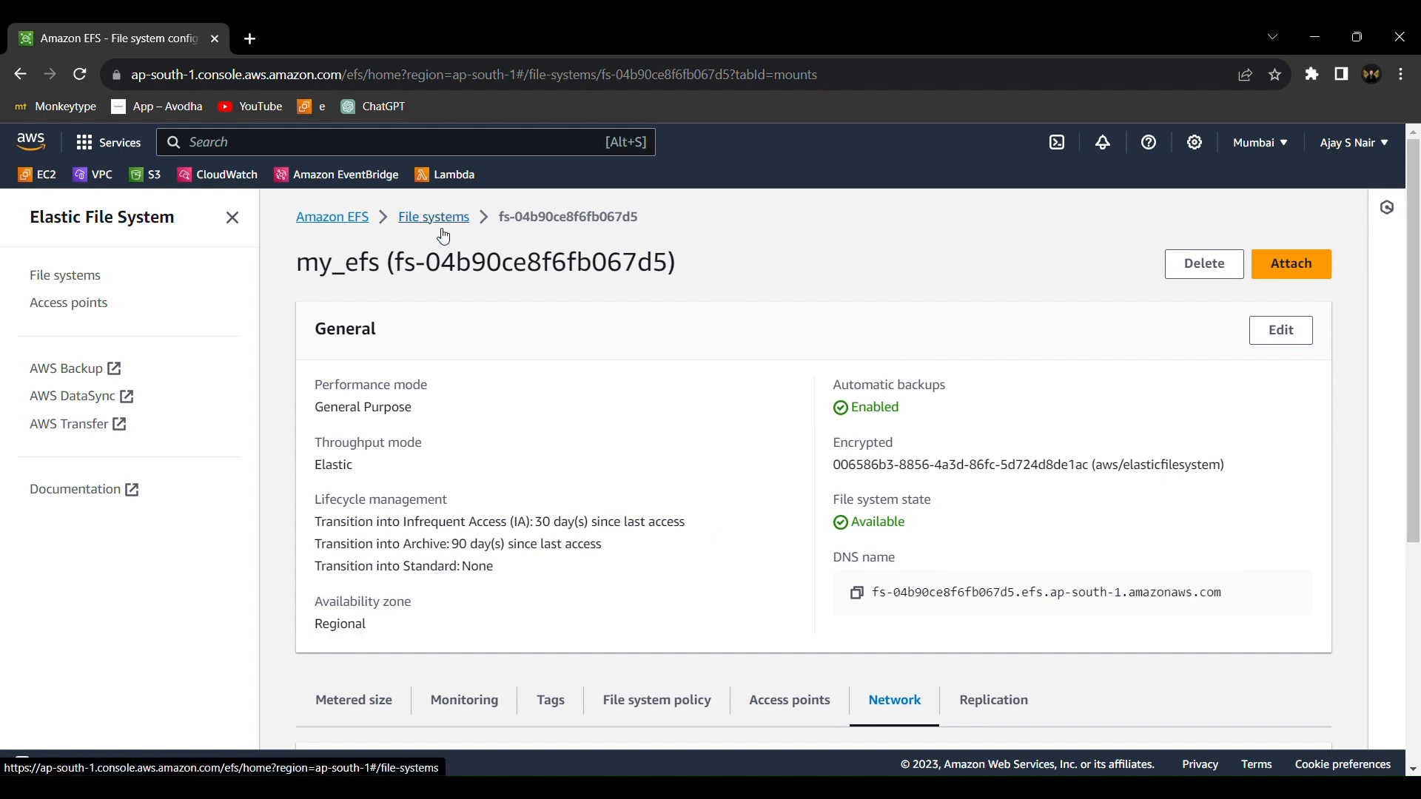
{"action": "scroll", "coordinate": [559, 458], "scroll_direction": "down", "scroll_amount": 5}
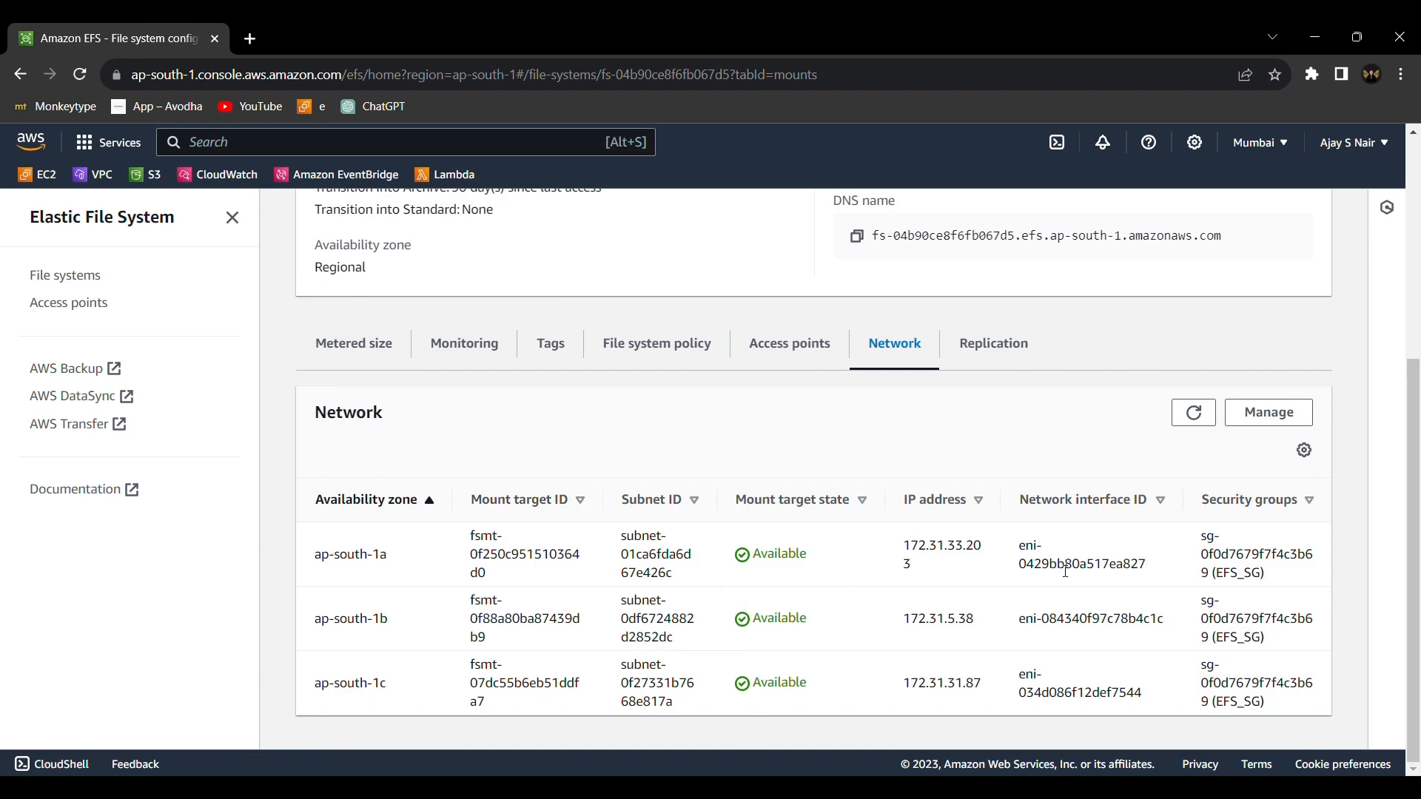
{"action": "scroll", "coordinate": [763, 511], "scroll_direction": "up", "scroll_amount": 5}
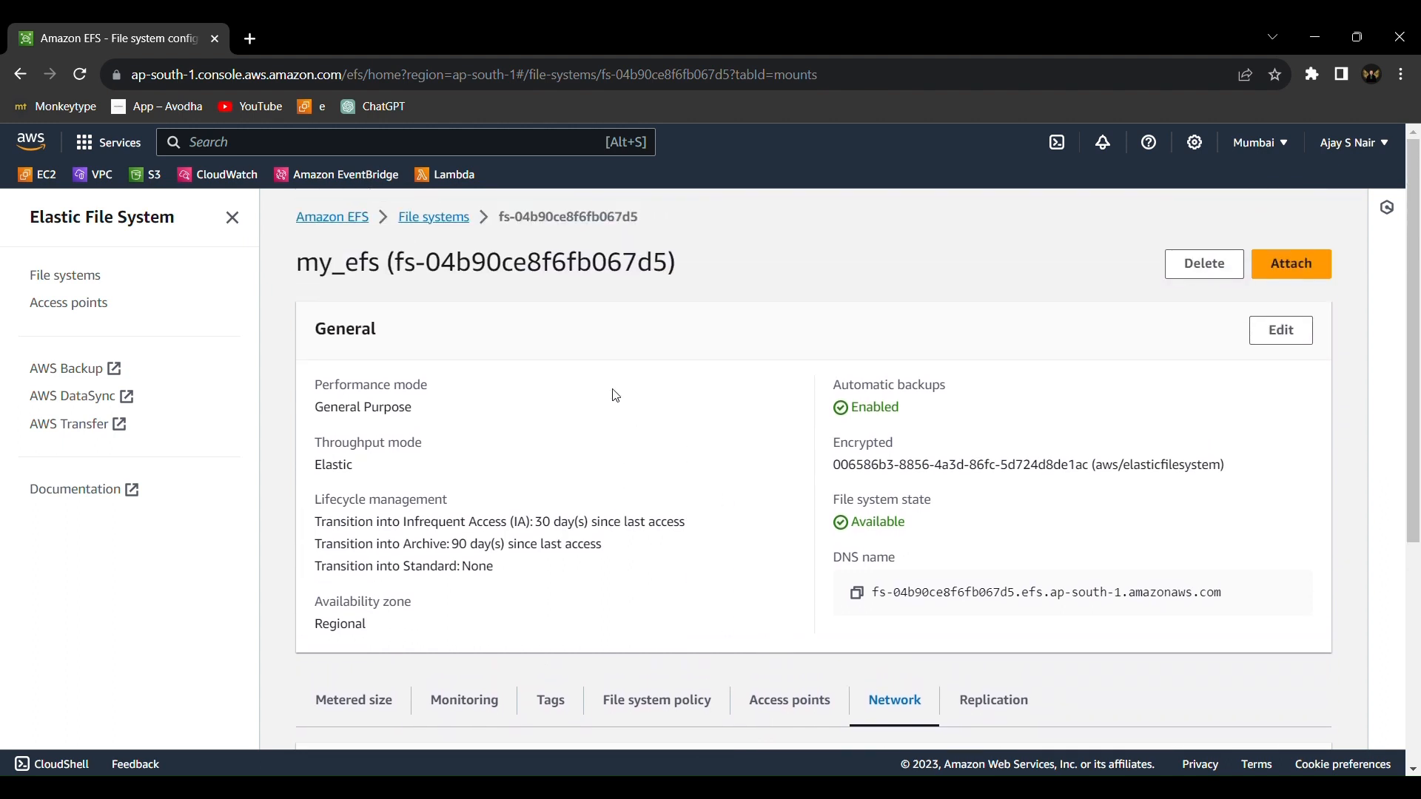
Open the EC2 running instances list, start launching a new instance and name it my-ec2
{"action": "left_click", "coordinate": [444, 223]}
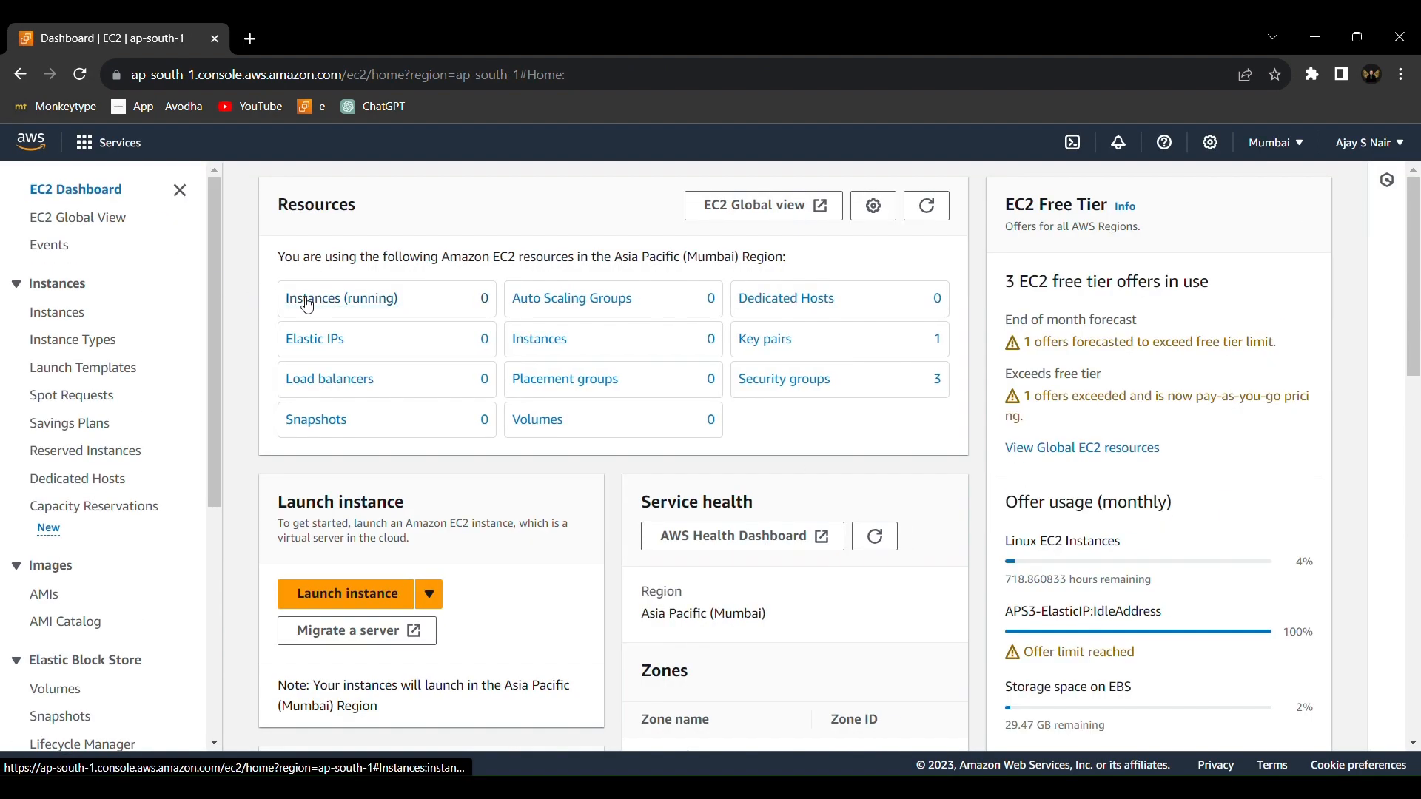
{"action": "left_click", "coordinate": [358, 339]}
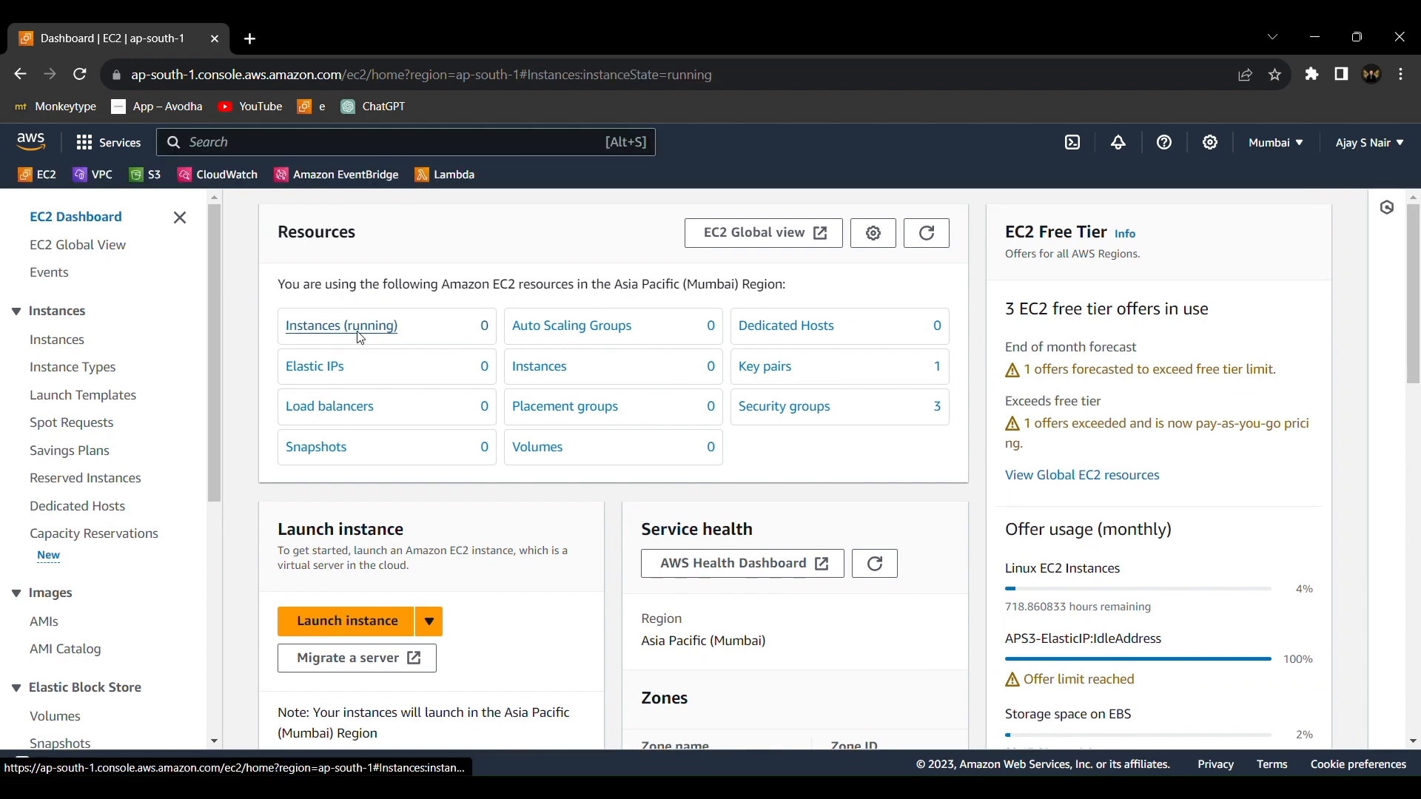
{"action": "left_click", "coordinate": [1362, 220]}
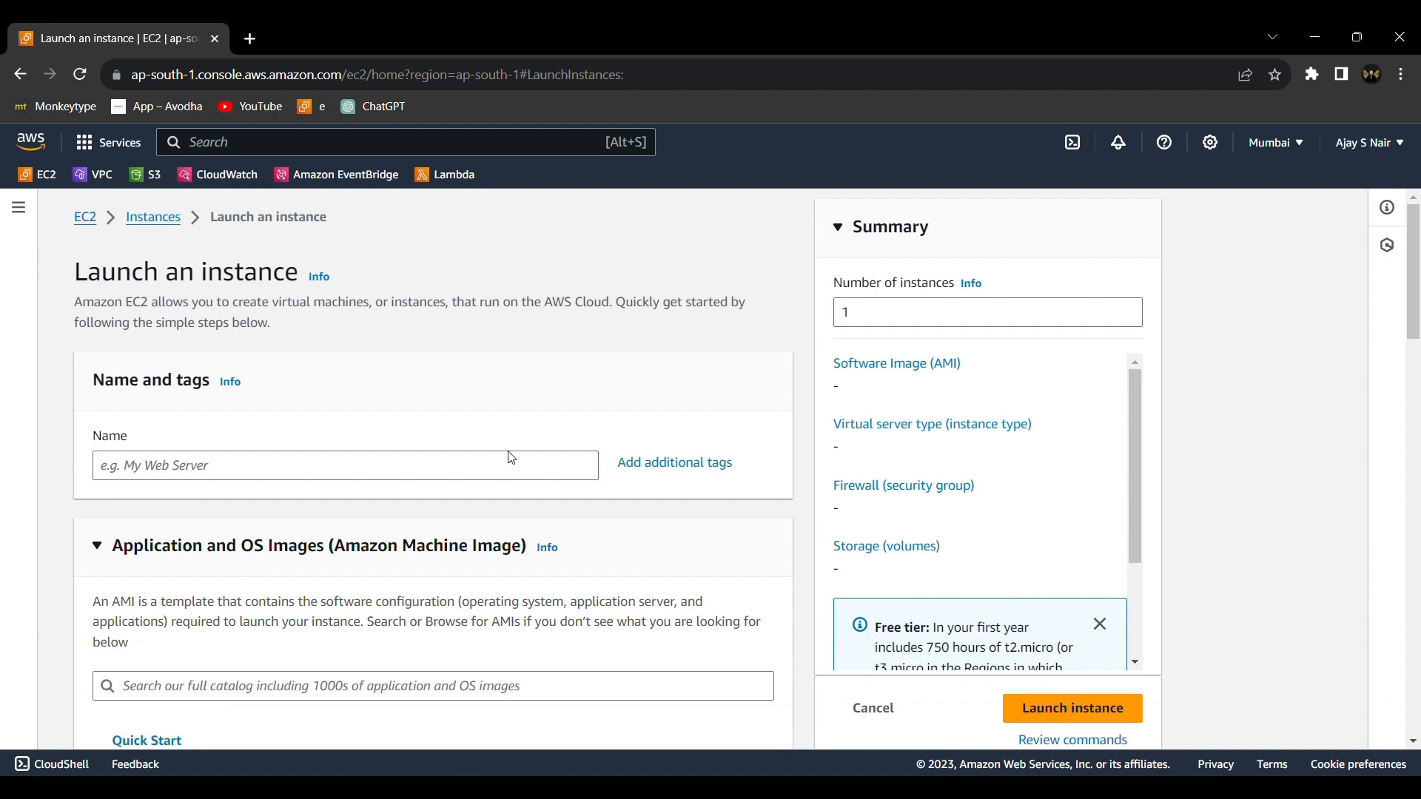
{"action": "left_click", "coordinate": [507, 457]}
{"action": "type", "text": "my"}
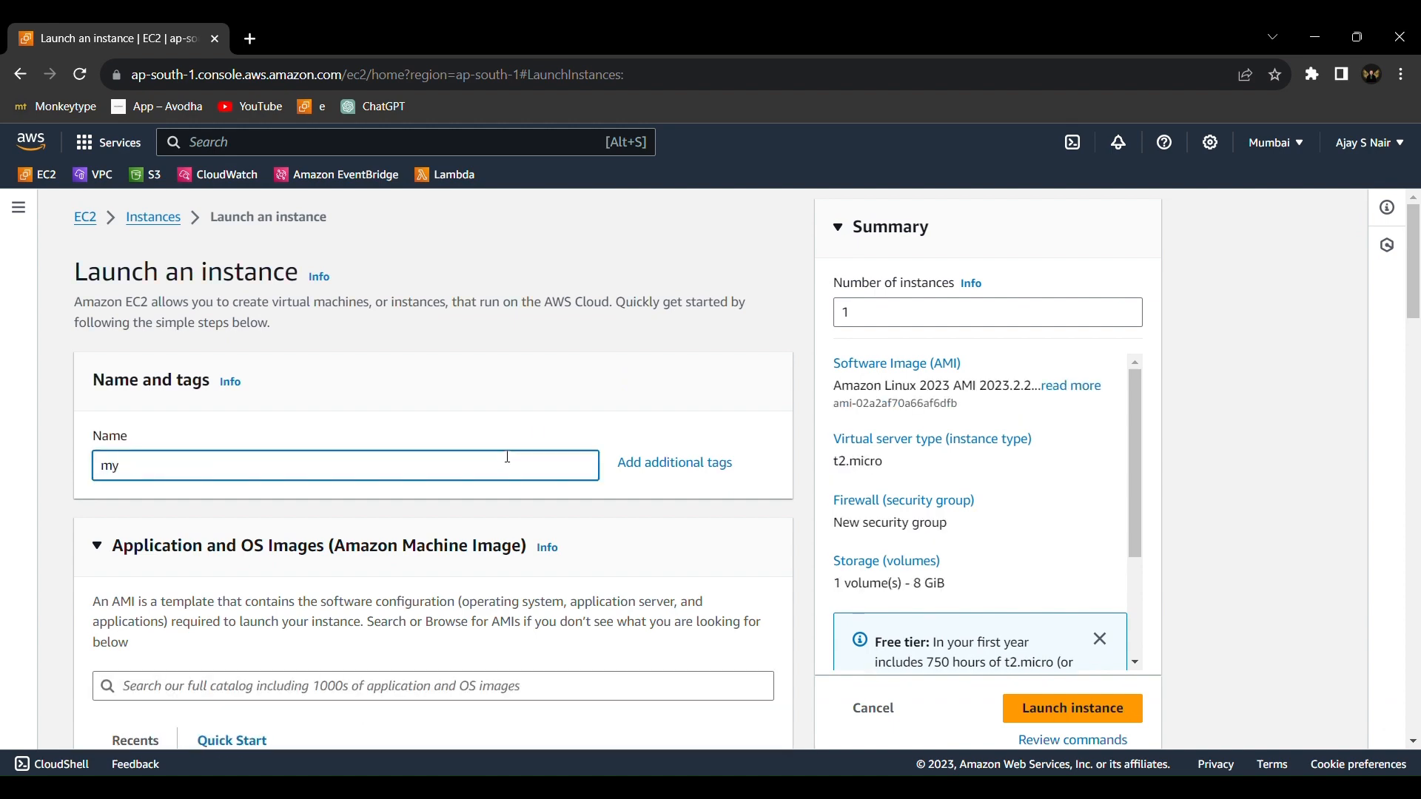
{"action": "type", "text": "-ec2"}
Choose the Ubuntu Server 22.04 LTS image for the instance and select the wordpress key pair
{"action": "scroll", "coordinate": [508, 457], "scroll_direction": "down", "scroll_amount": 5}
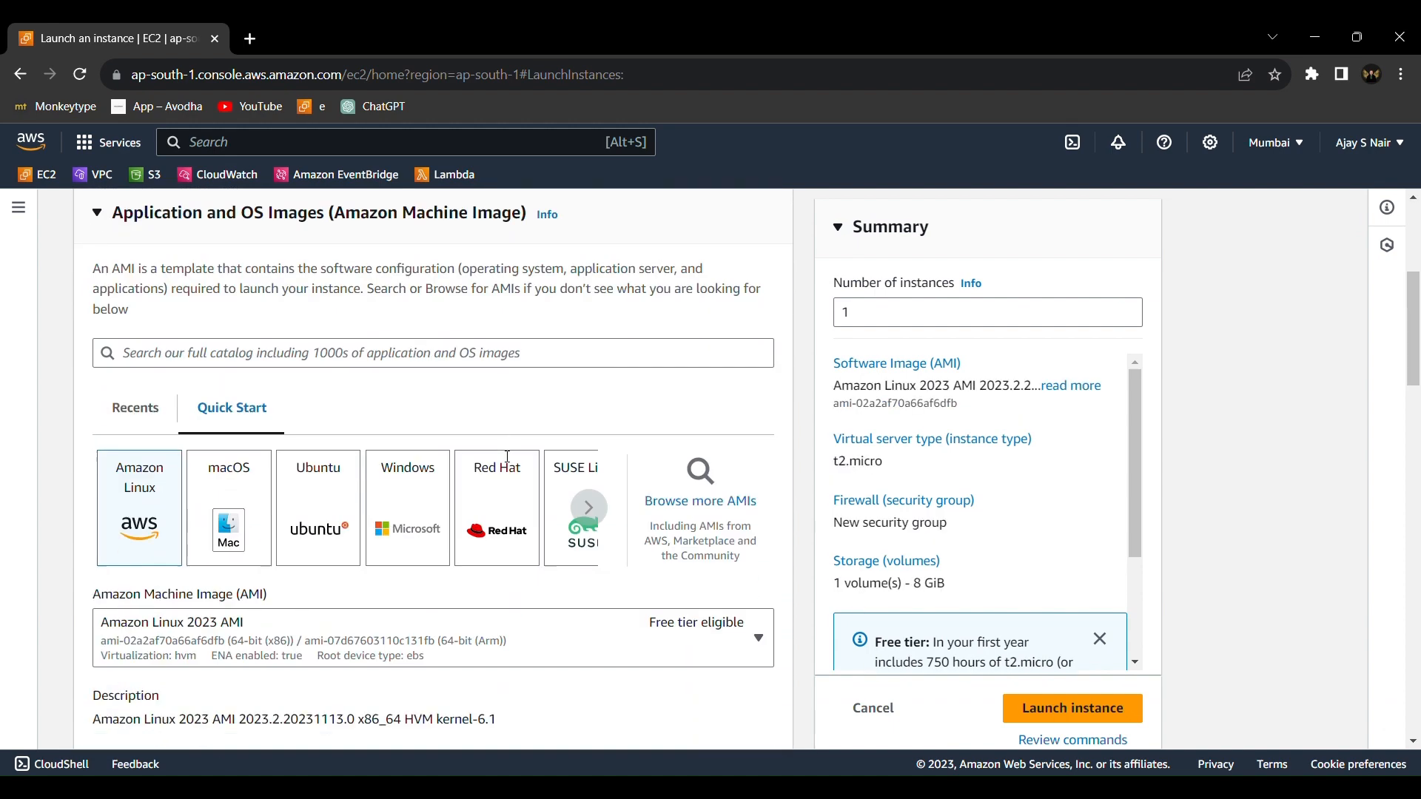
{"action": "left_click", "coordinate": [331, 465]}
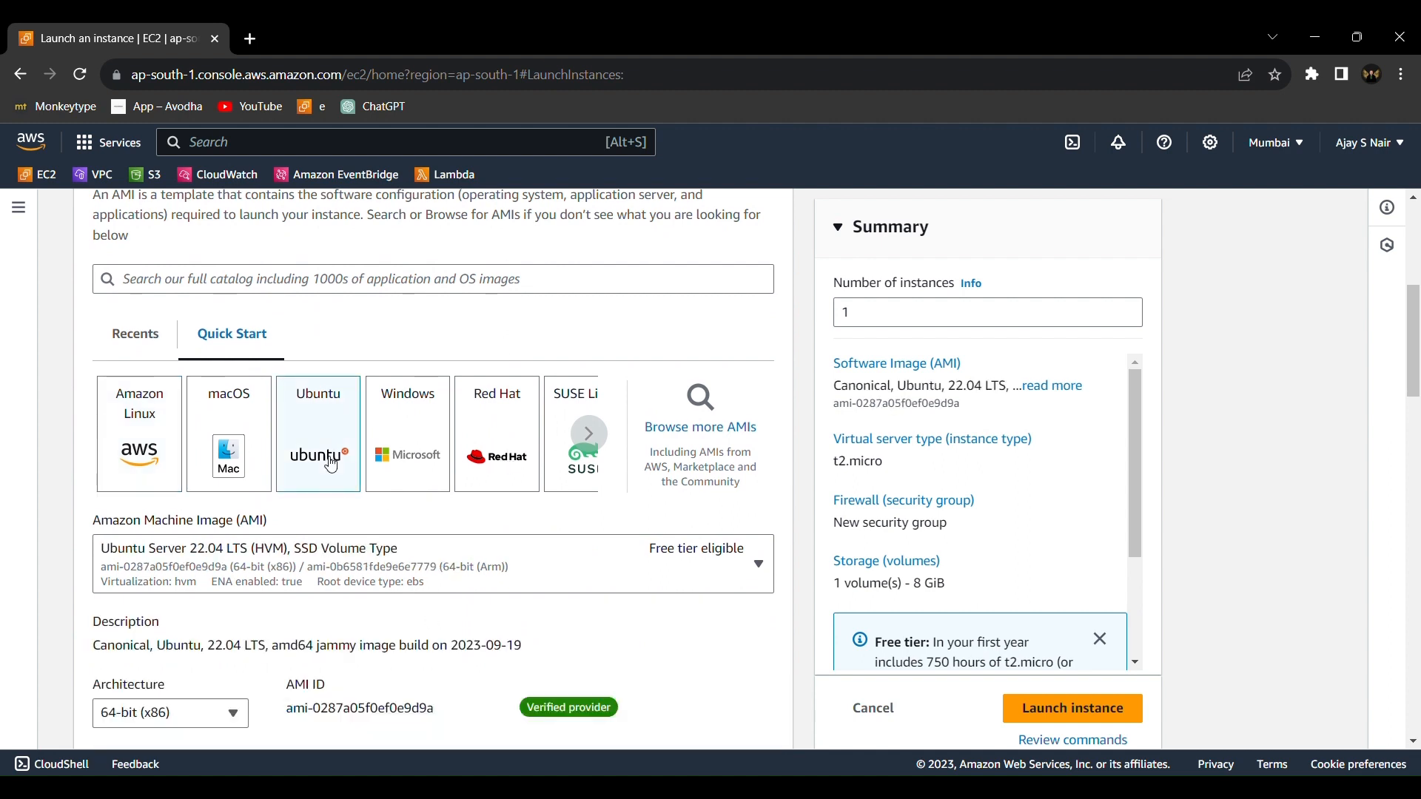
{"action": "scroll", "coordinate": [331, 465], "scroll_direction": "down", "scroll_amount": 1}
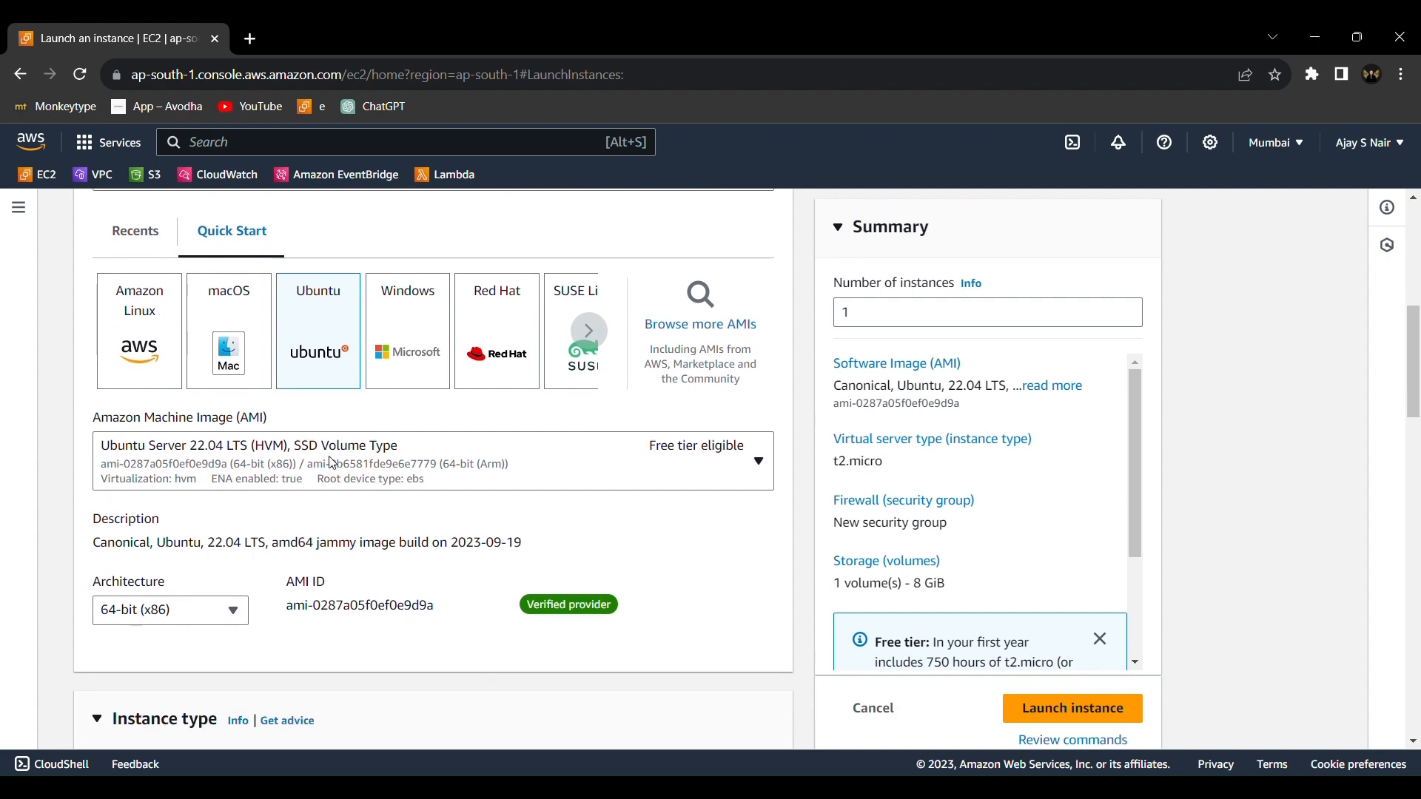
{"action": "scroll", "coordinate": [404, 489], "scroll_direction": "down", "scroll_amount": 5}
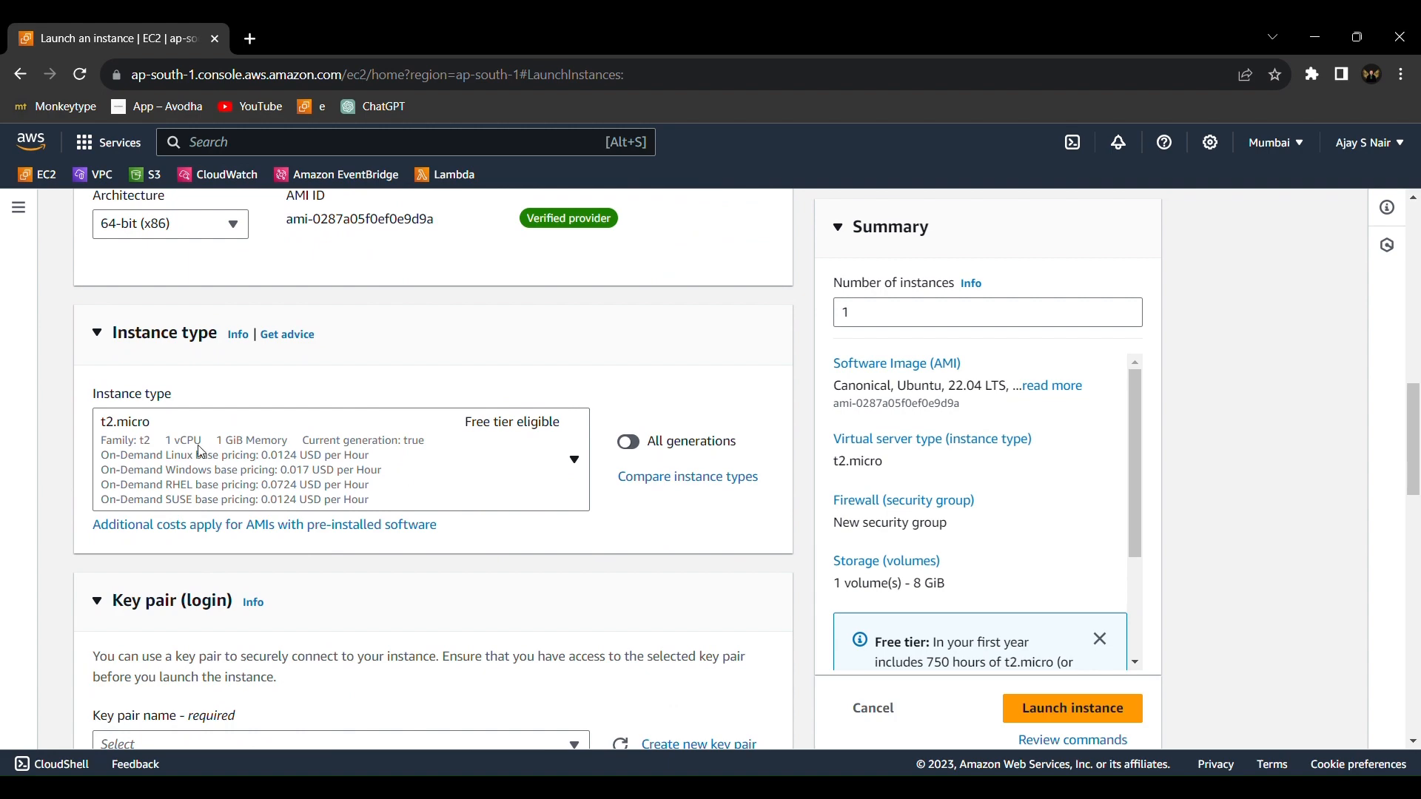
{"action": "scroll", "coordinate": [342, 463], "scroll_direction": "down", "scroll_amount": 3}
{"action": "left_click", "coordinate": [367, 481]}
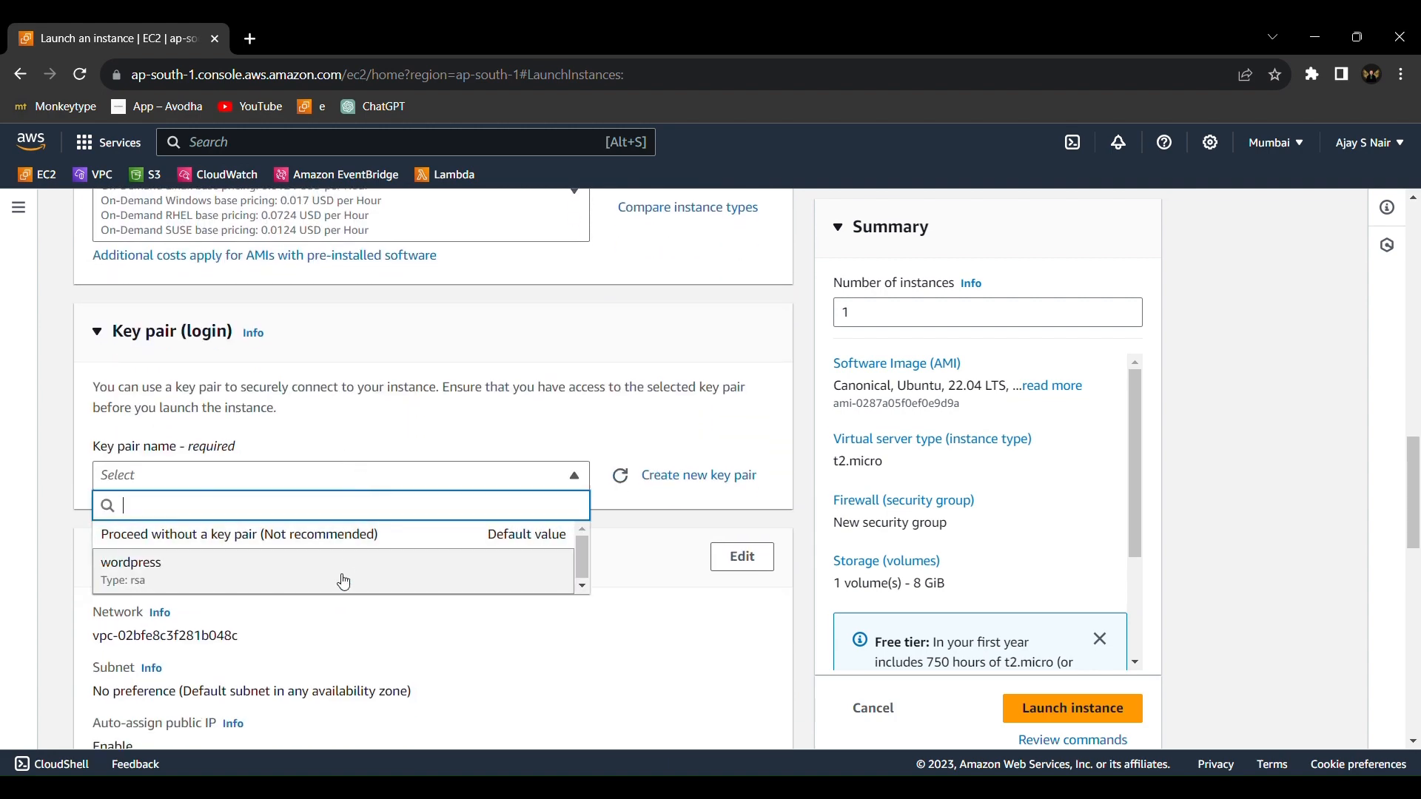
{"action": "left_click", "coordinate": [341, 578]}
Edit the instance's network settings and choose the default VPC subnet in availability zone ap-south-1a
{"action": "scroll", "coordinate": [343, 578], "scroll_direction": "down", "scroll_amount": 2}
{"action": "scroll", "coordinate": [343, 579], "scroll_direction": "down", "scroll_amount": 1}
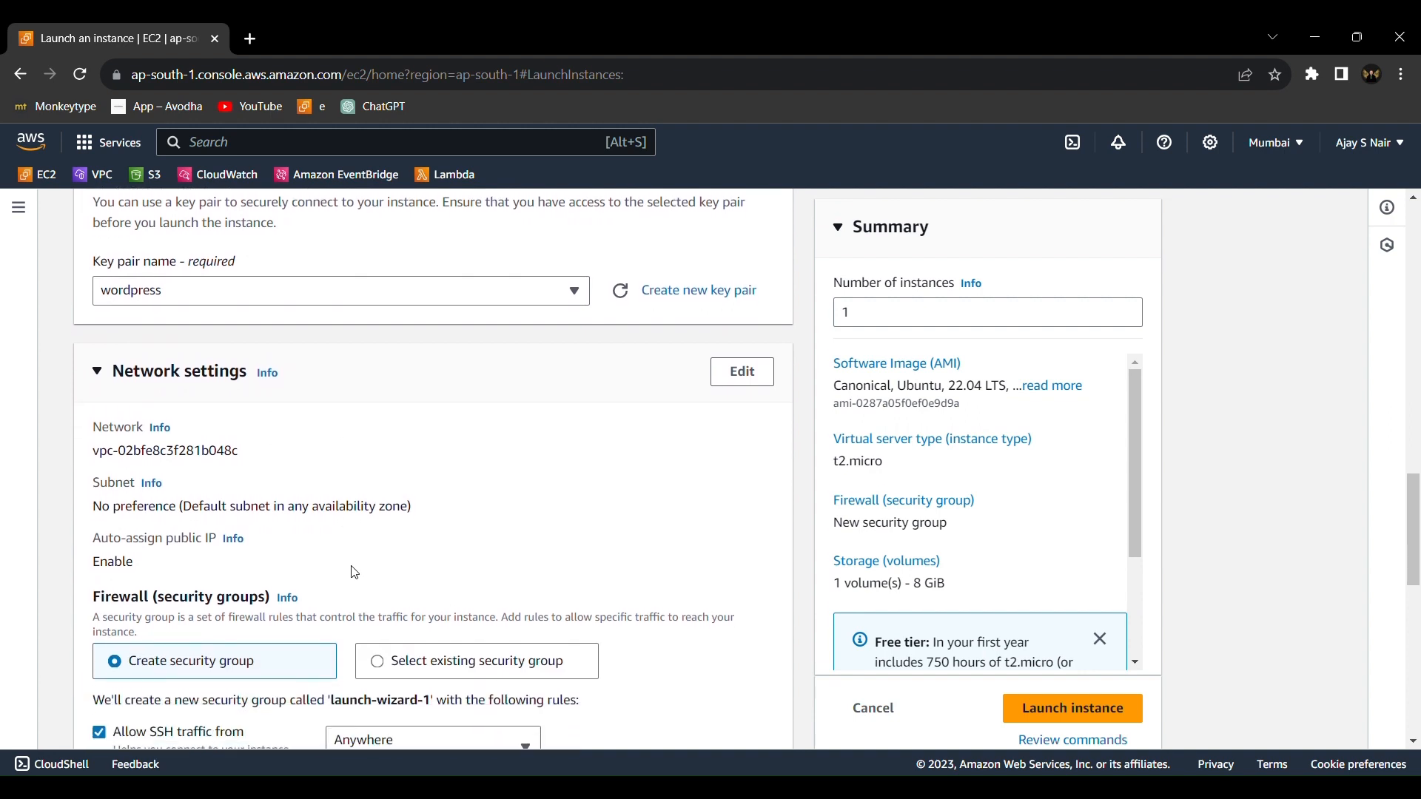
{"action": "left_click", "coordinate": [764, 387]}
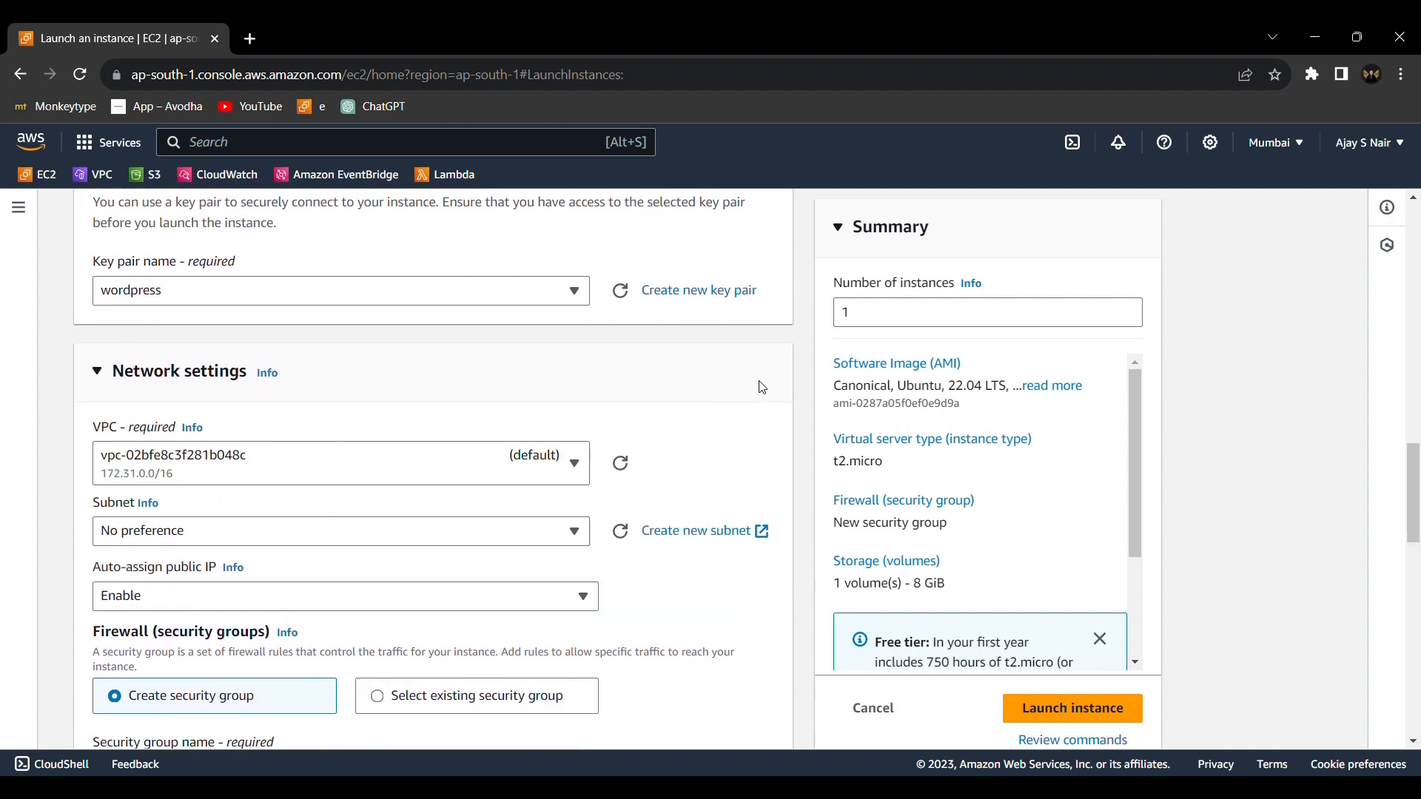
{"action": "scroll", "coordinate": [646, 428], "scroll_direction": "down", "scroll_amount": 2}
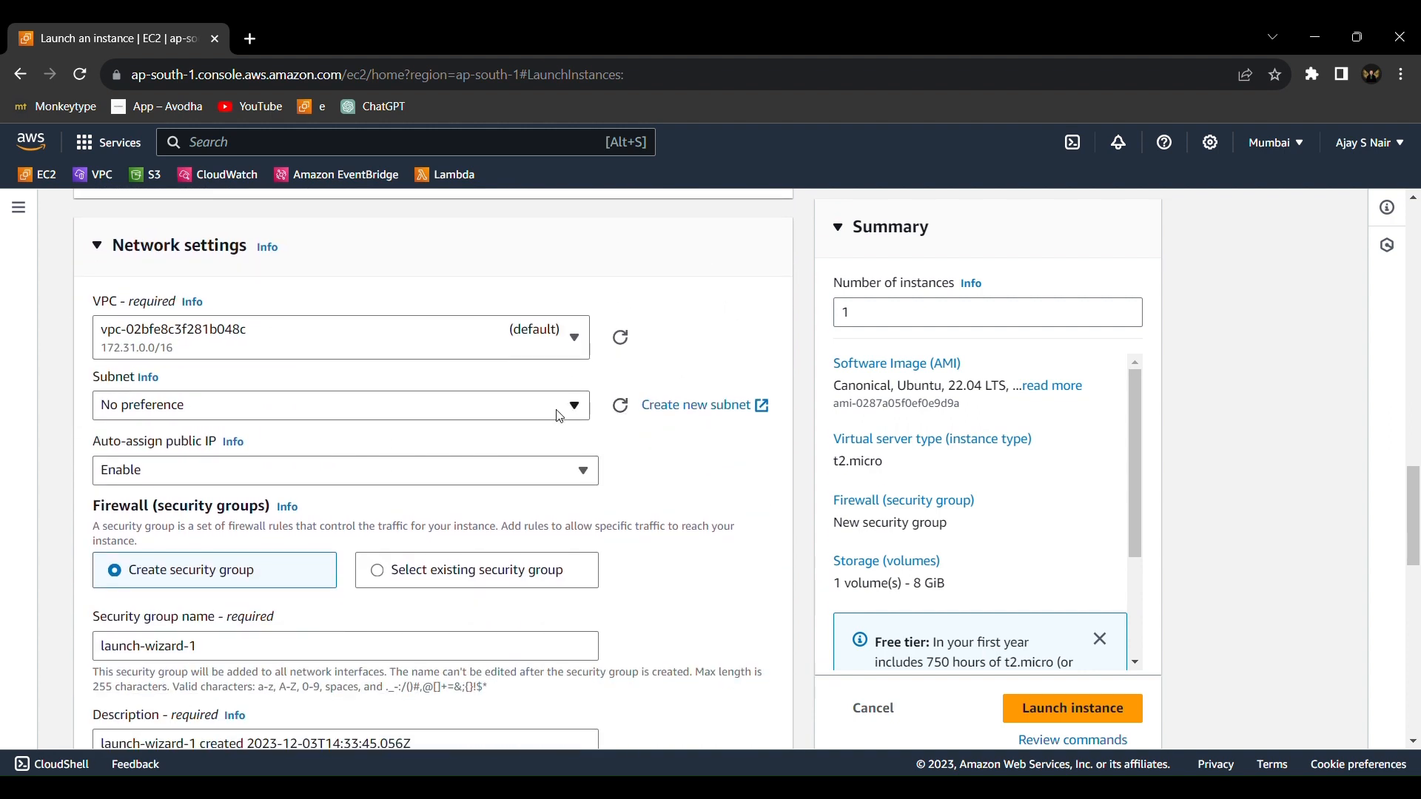
{"action": "left_click", "coordinate": [540, 417]}
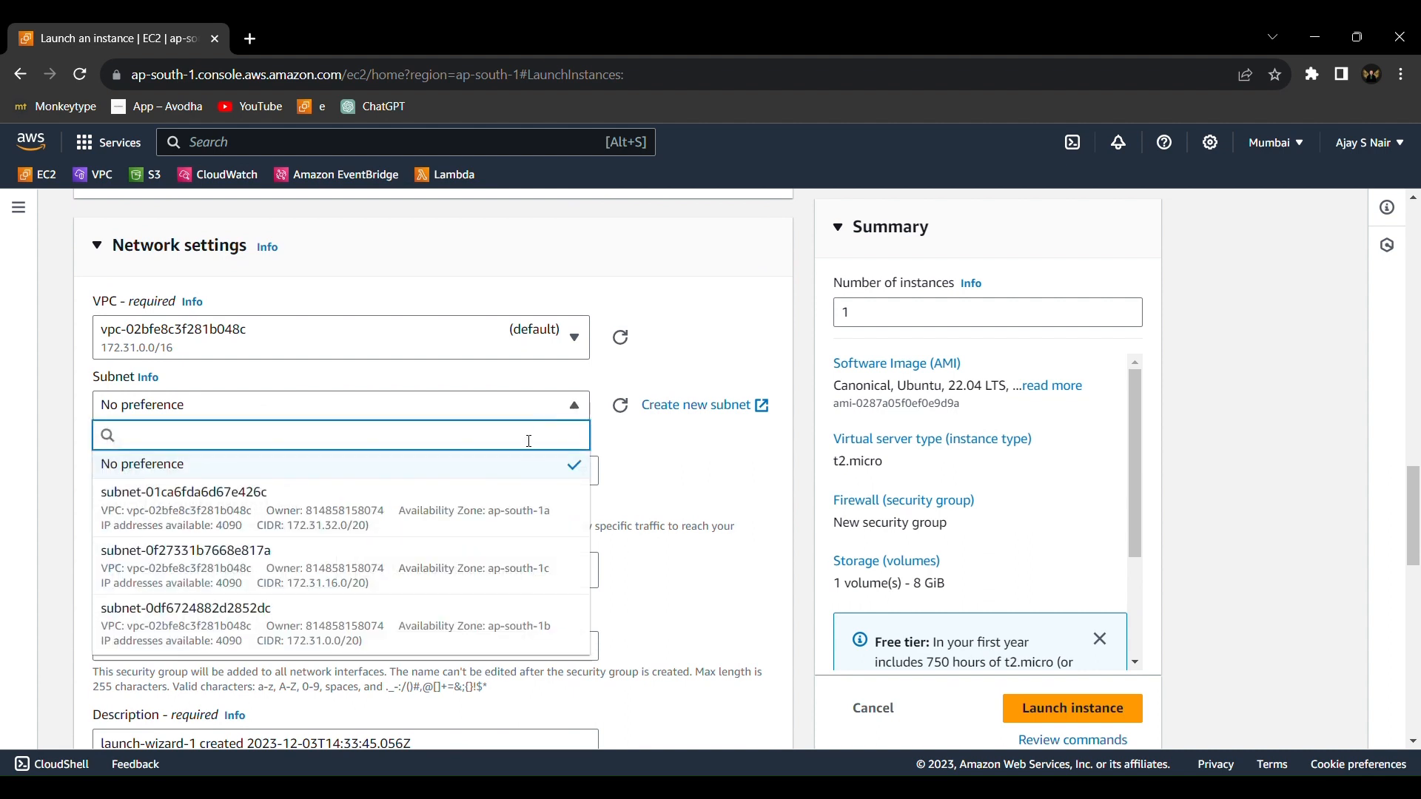
{"action": "left_click", "coordinate": [528, 511]}
Use an existing security group for the instance's firewall and assign EC2_SG
{"action": "scroll", "coordinate": [529, 512], "scroll_direction": "down", "scroll_amount": 1}
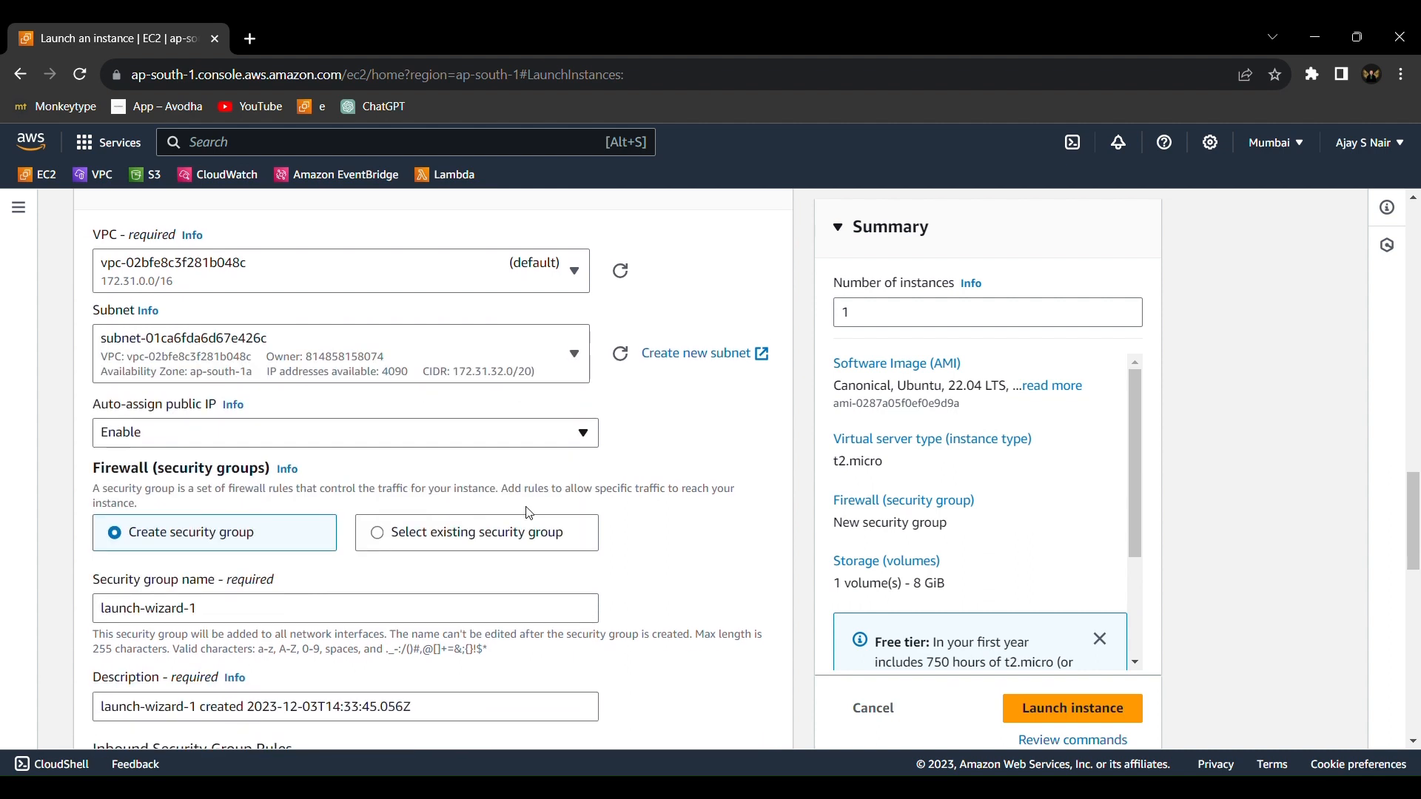
{"action": "scroll", "coordinate": [529, 513], "scroll_direction": "down", "scroll_amount": 1}
{"action": "left_click", "coordinate": [536, 475]}
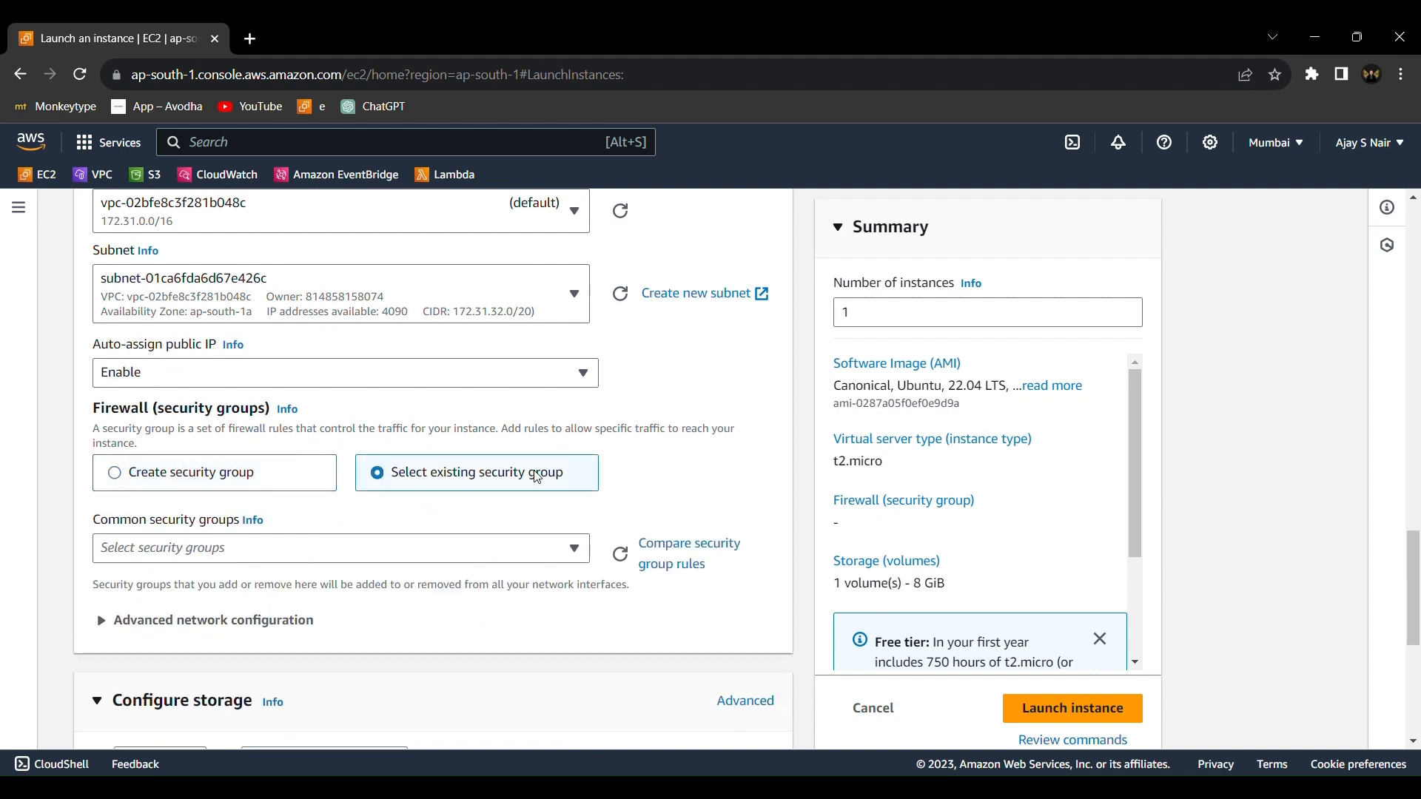
{"action": "scroll", "coordinate": [537, 478], "scroll_direction": "down", "scroll_amount": 3}
{"action": "left_click", "coordinate": [557, 344]}
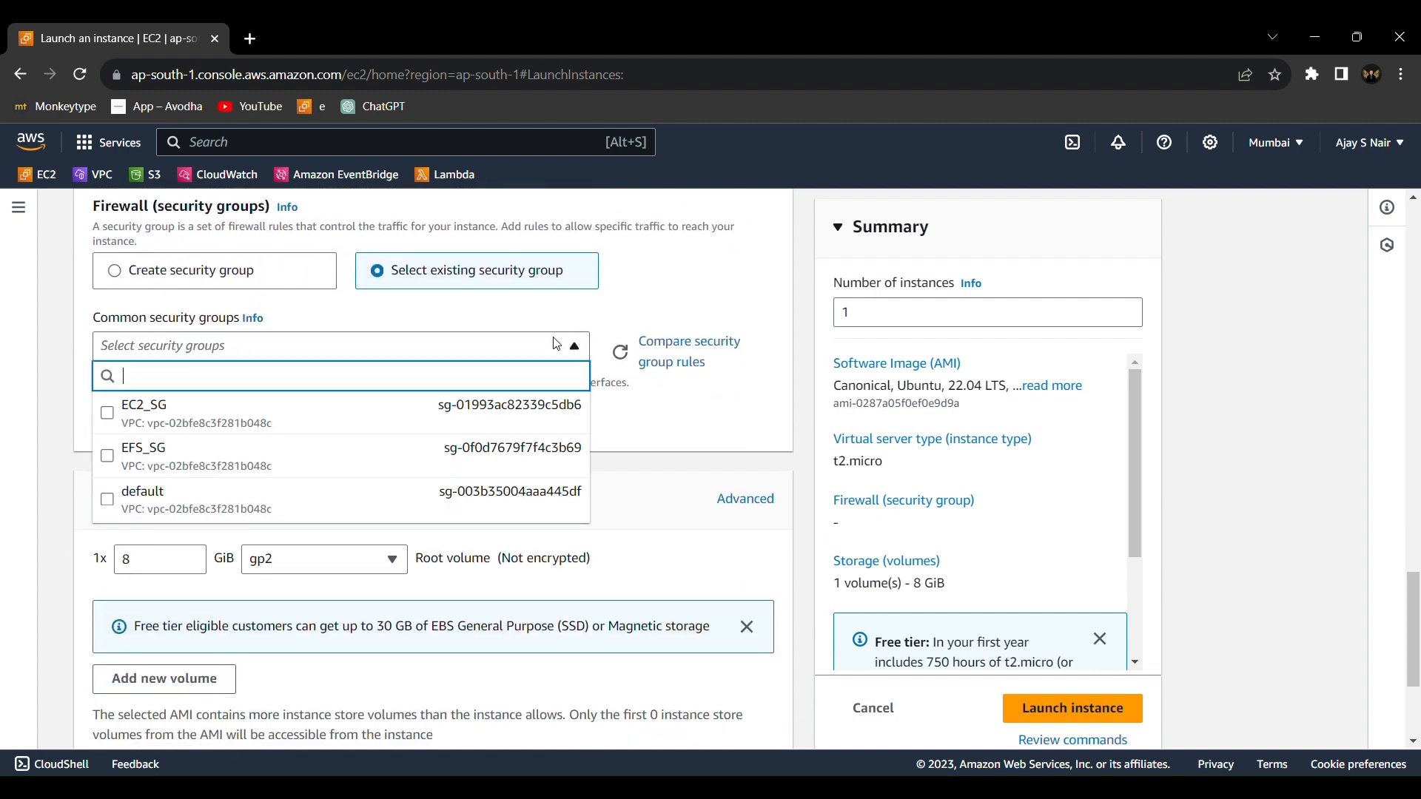
{"action": "left_click", "coordinate": [503, 412]}
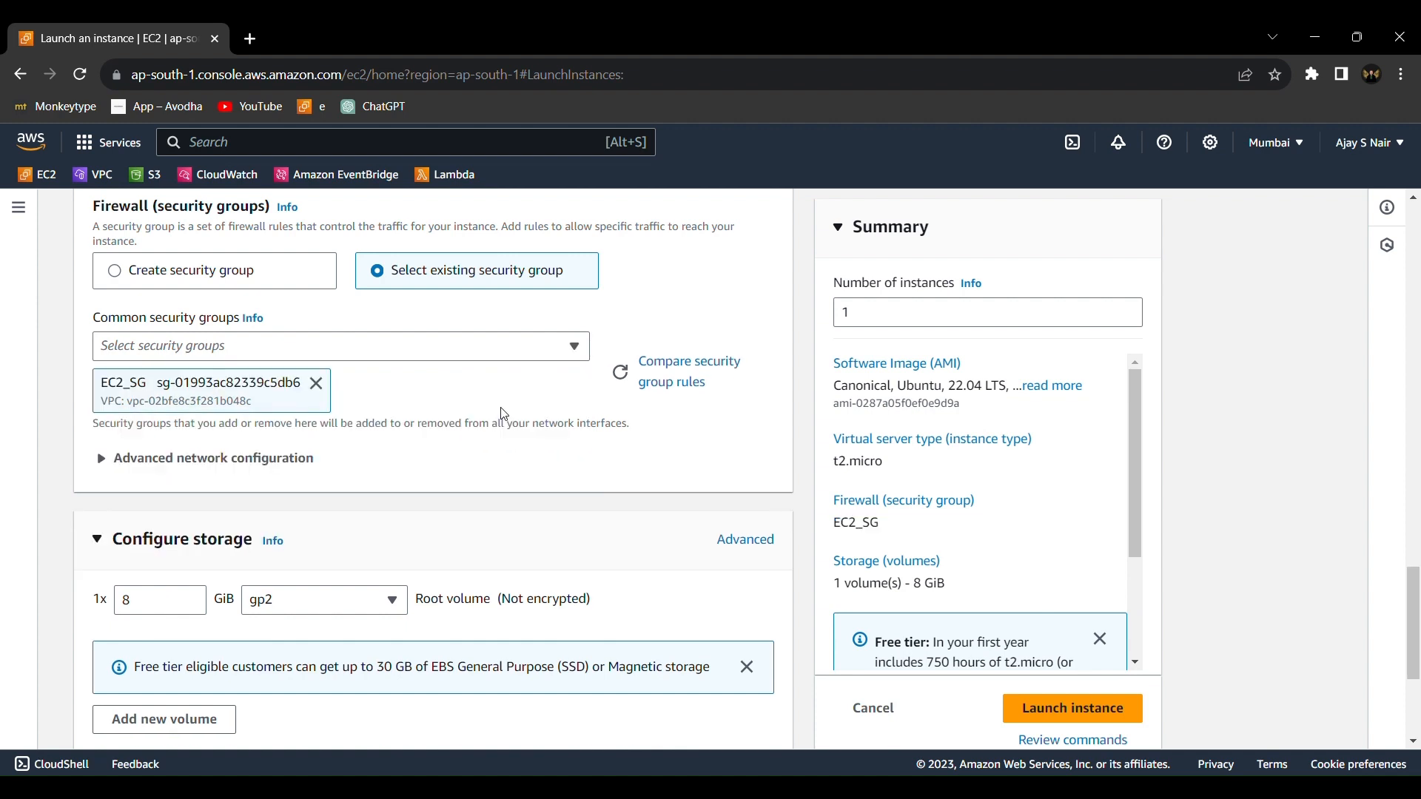
Show the advanced storage and file system details and add my_efs as a shared EFS file system at mount point /mnt/efs/fs1
{"action": "scroll", "coordinate": [504, 414], "scroll_direction": "down", "scroll_amount": 4}
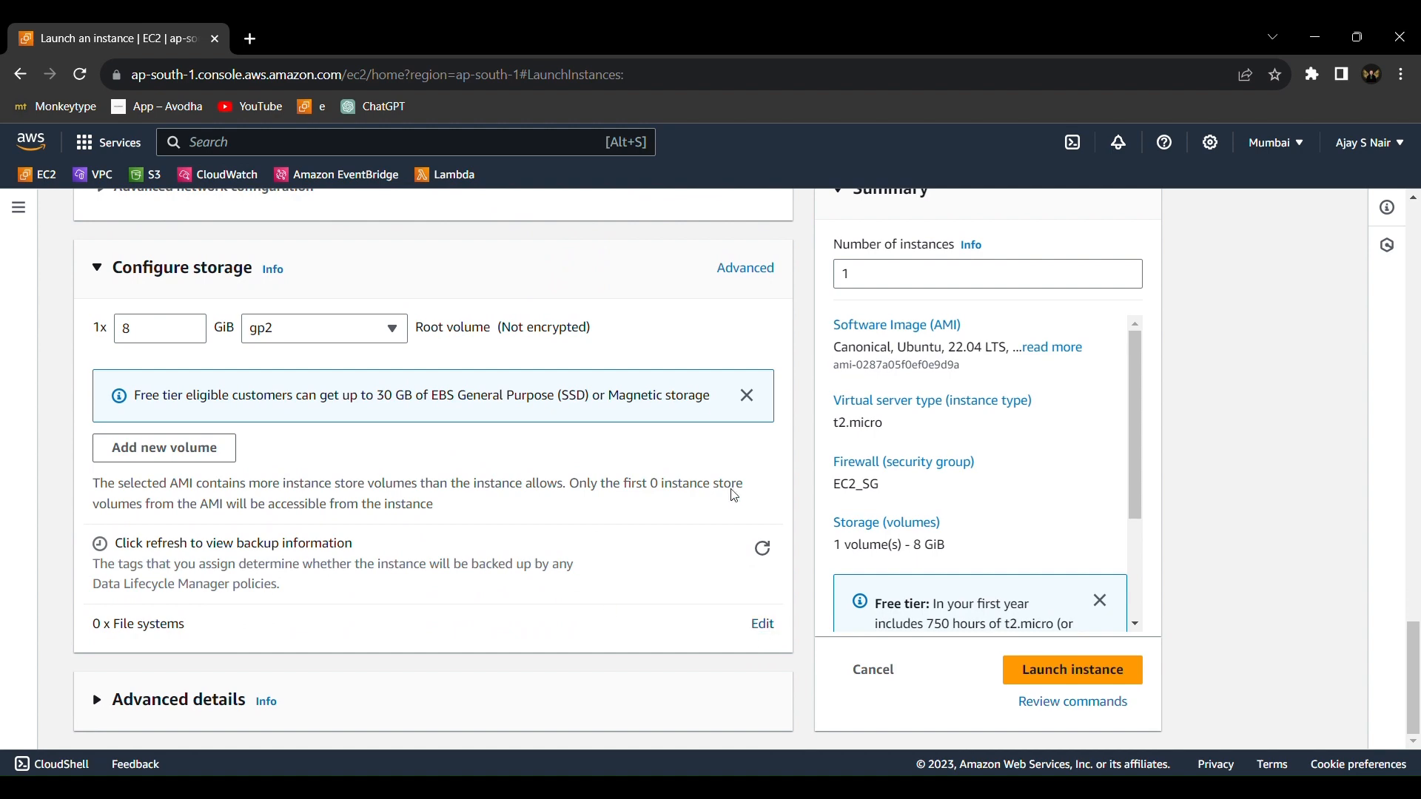
{"action": "left_click", "coordinate": [746, 274]}
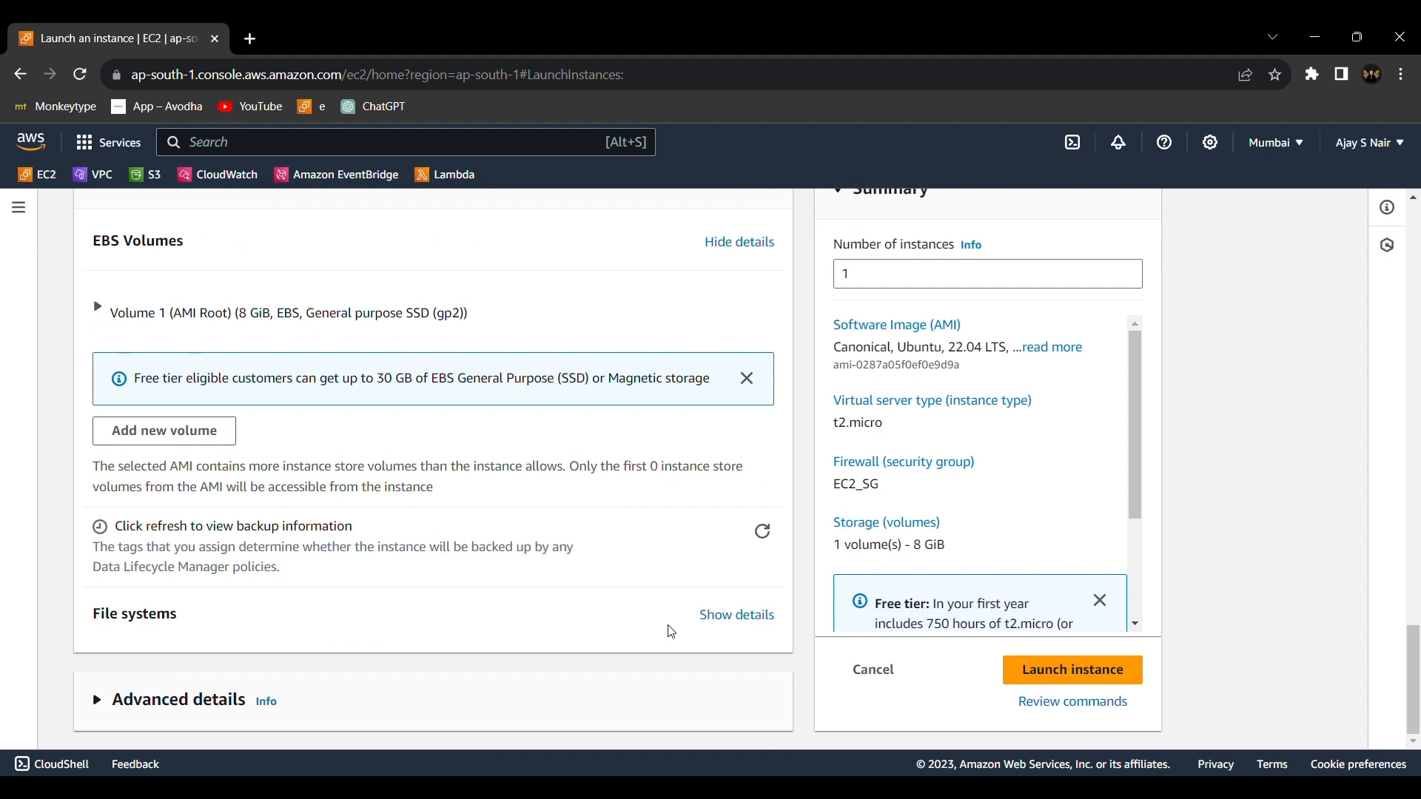
{"action": "left_click", "coordinate": [722, 623]}
{"action": "scroll", "coordinate": [717, 618], "scroll_direction": "down", "scroll_amount": 2}
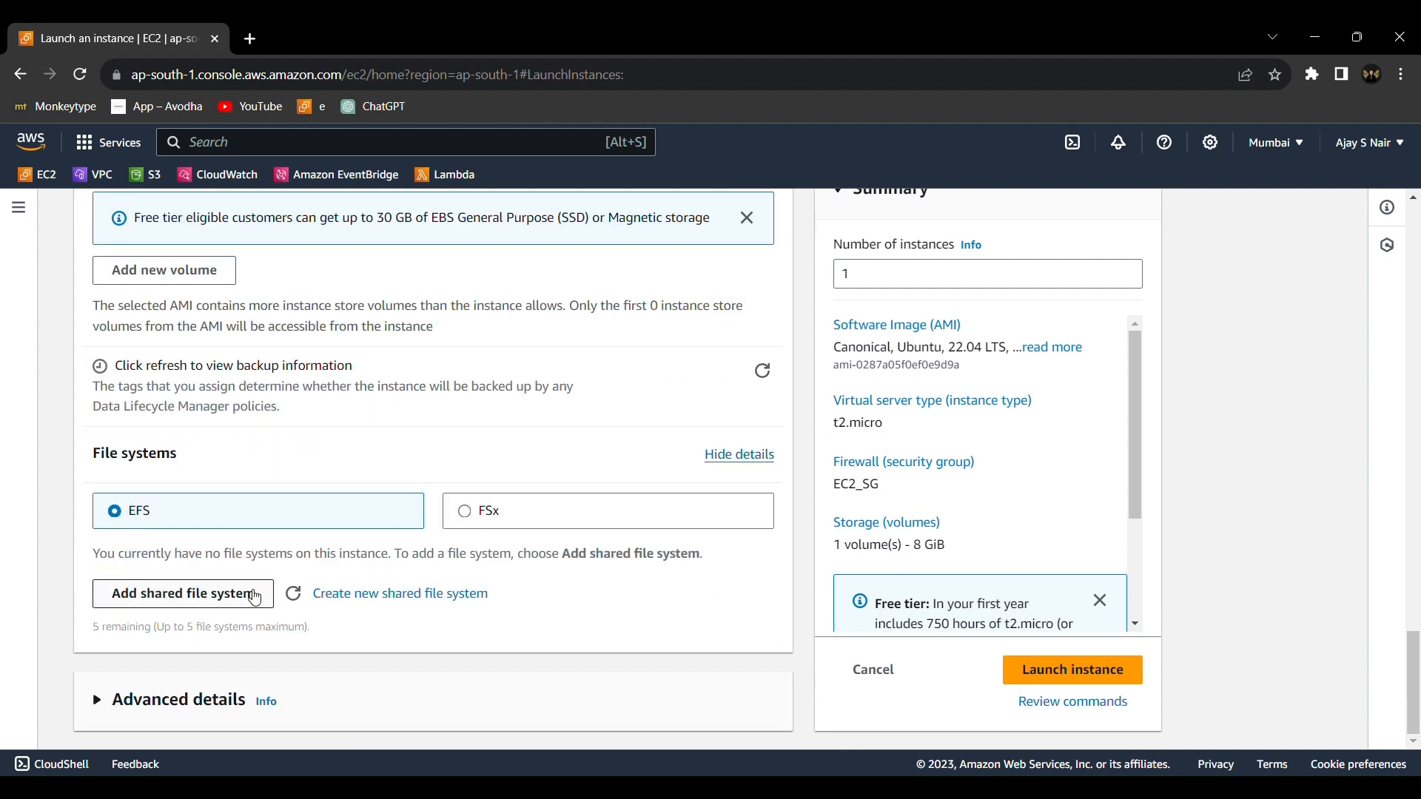
{"action": "left_click", "coordinate": [255, 596]}
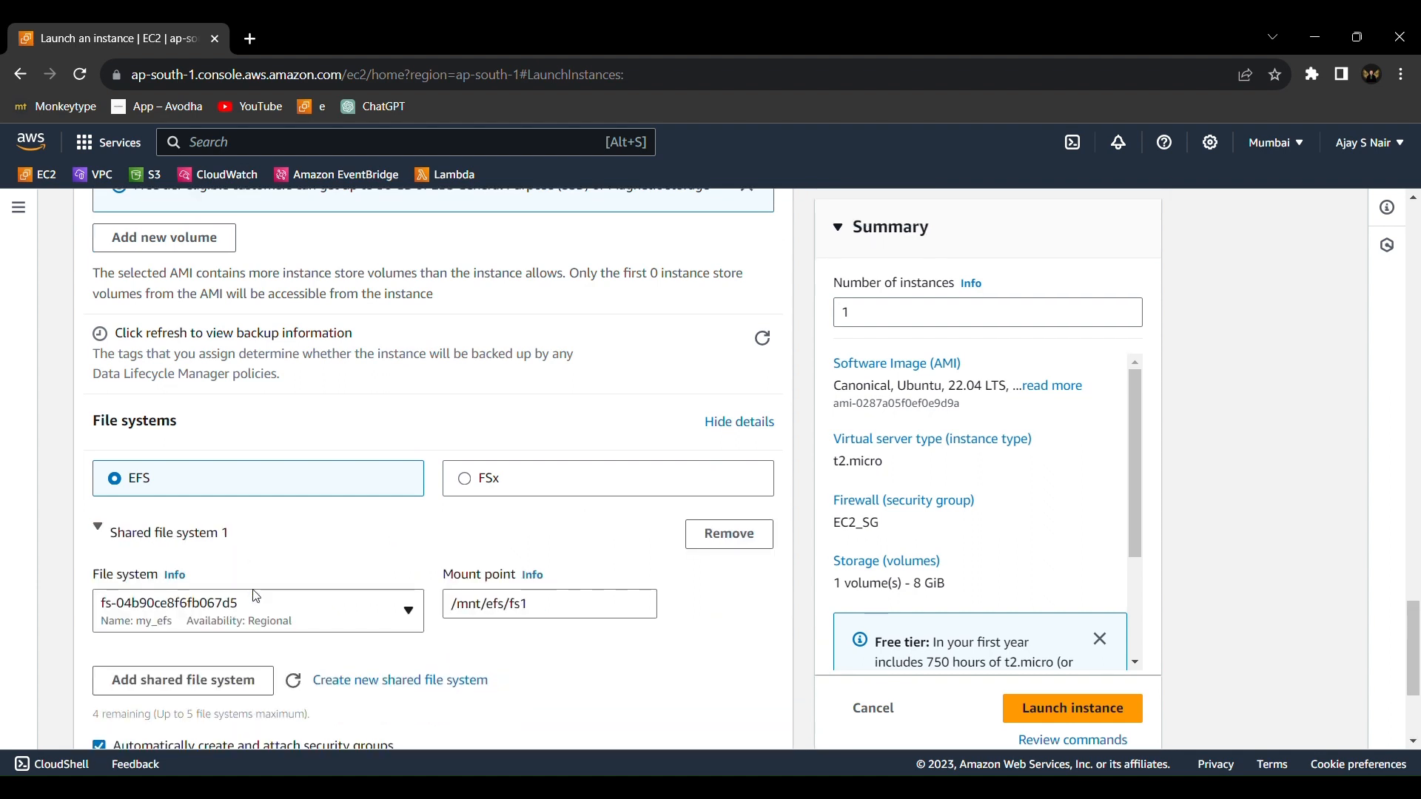
Launch the instance and open it in the instances list, closing the leftover launch page
{"action": "scroll", "coordinate": [381, 416], "scroll_direction": "down", "scroll_amount": 3}
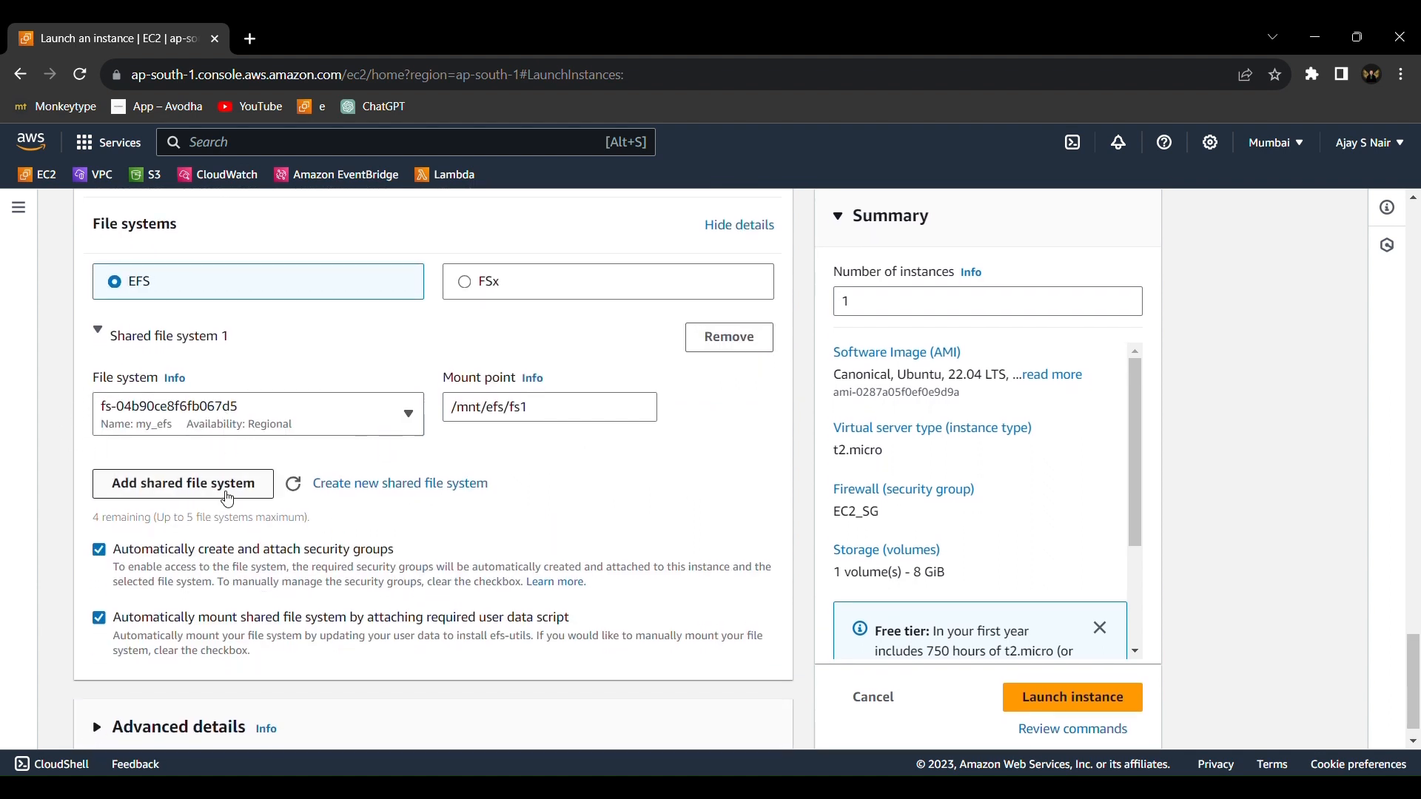
{"action": "scroll", "coordinate": [229, 502], "scroll_direction": "down", "scroll_amount": 1}
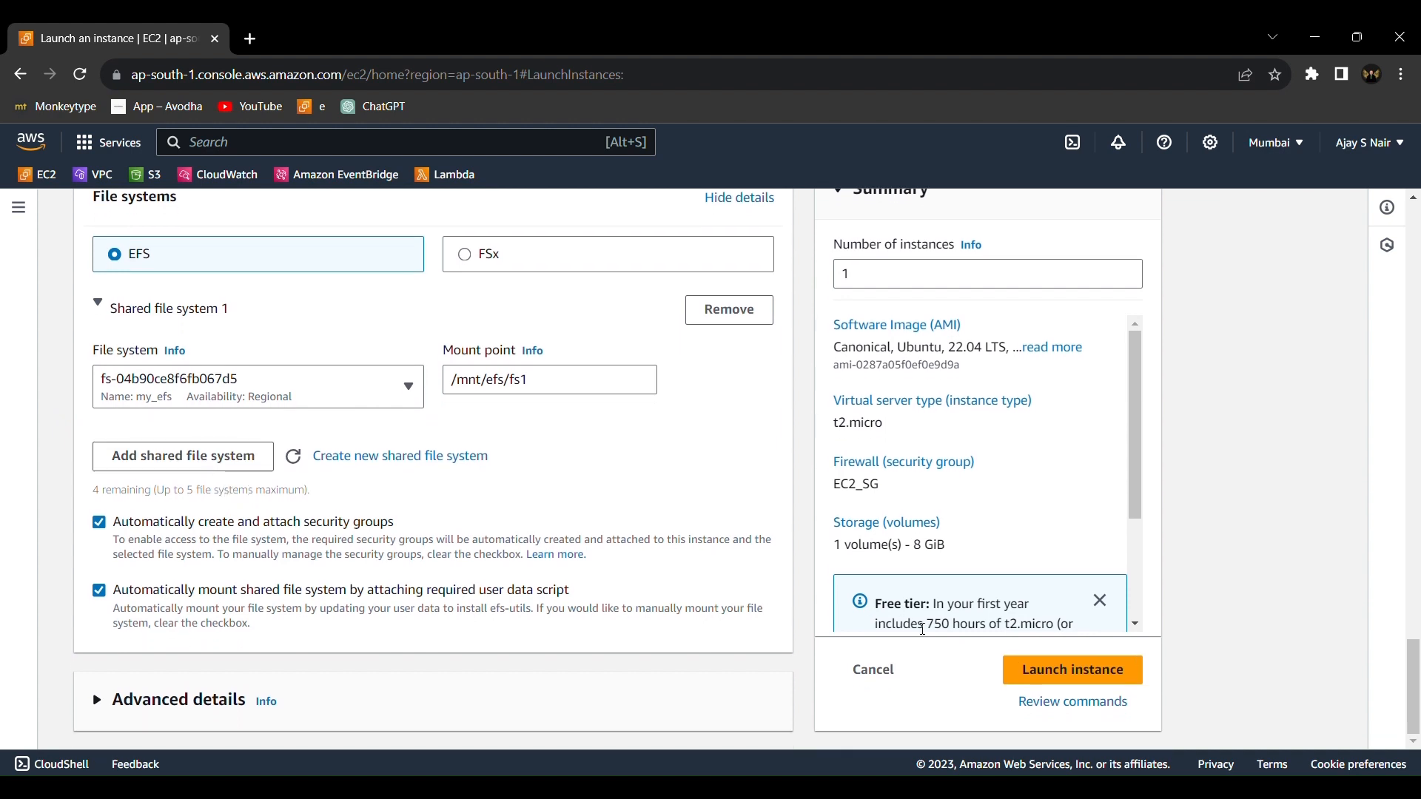
{"action": "left_click", "coordinate": [1033, 672]}
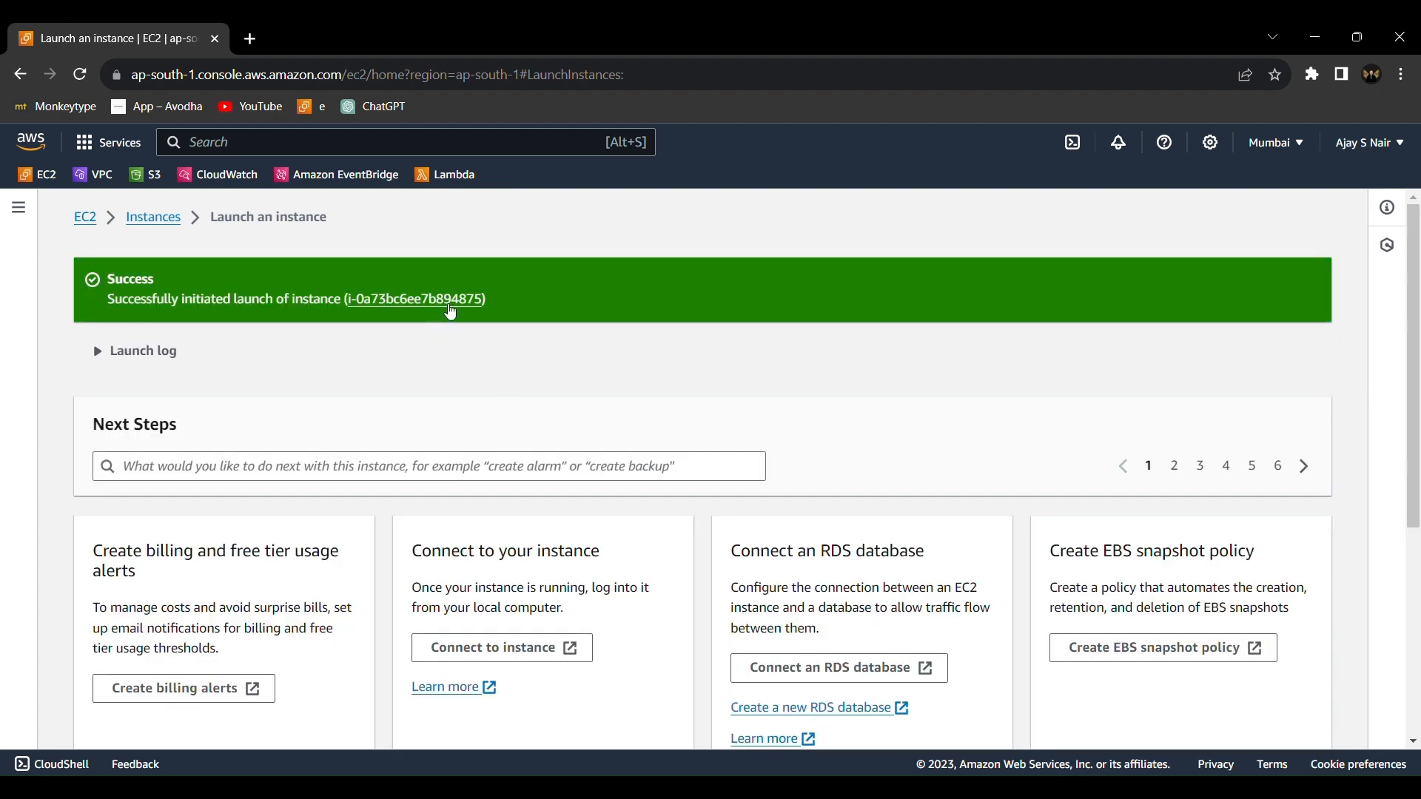
{"action": "left_click", "coordinate": [451, 304]}
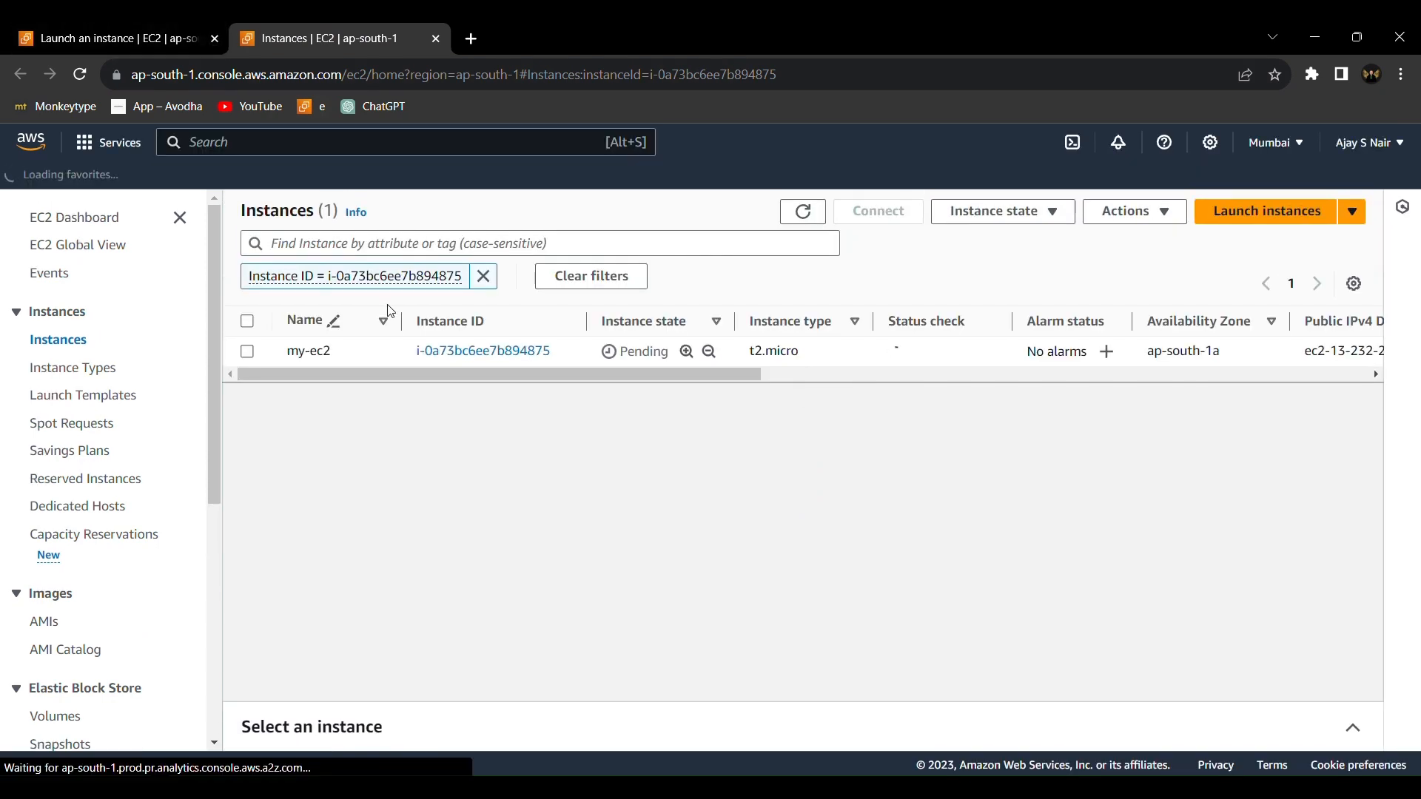
{"action": "left_click", "coordinate": [215, 39]}
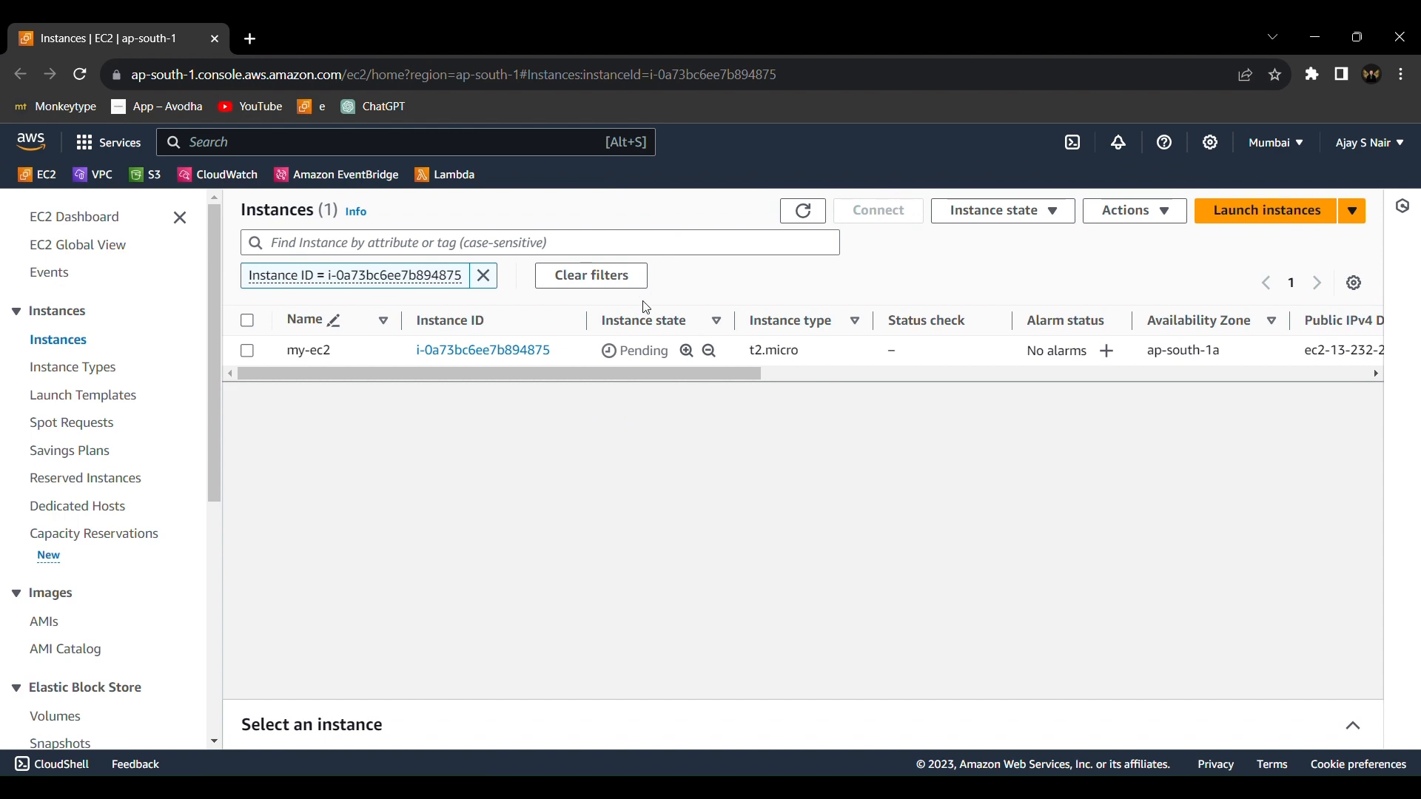
Refresh the instances list repeatedly to check the state of my-ec2
{"action": "left_click", "coordinate": [803, 212]}
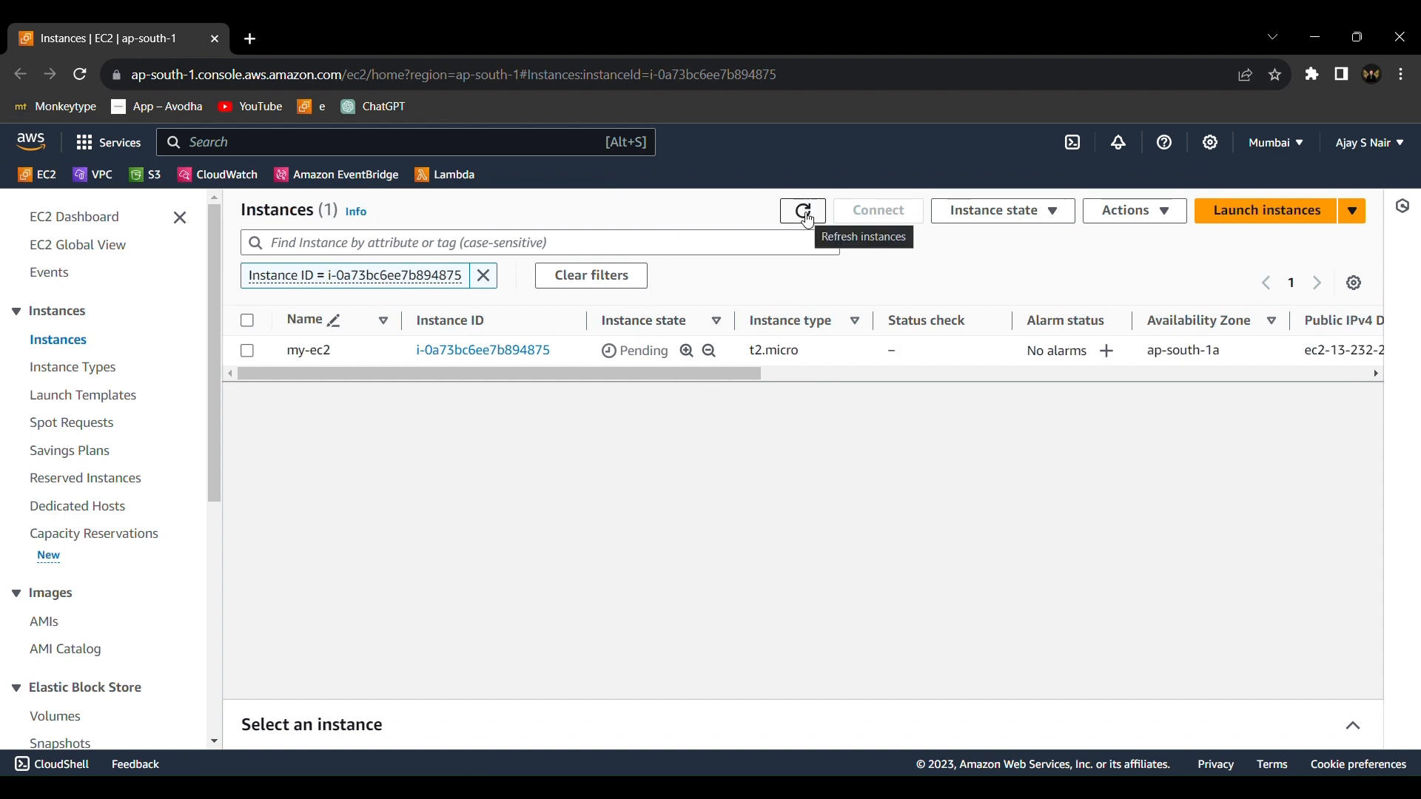
{"action": "left_click", "coordinate": [804, 215]}
{"action": "left_click", "coordinate": [806, 216]}
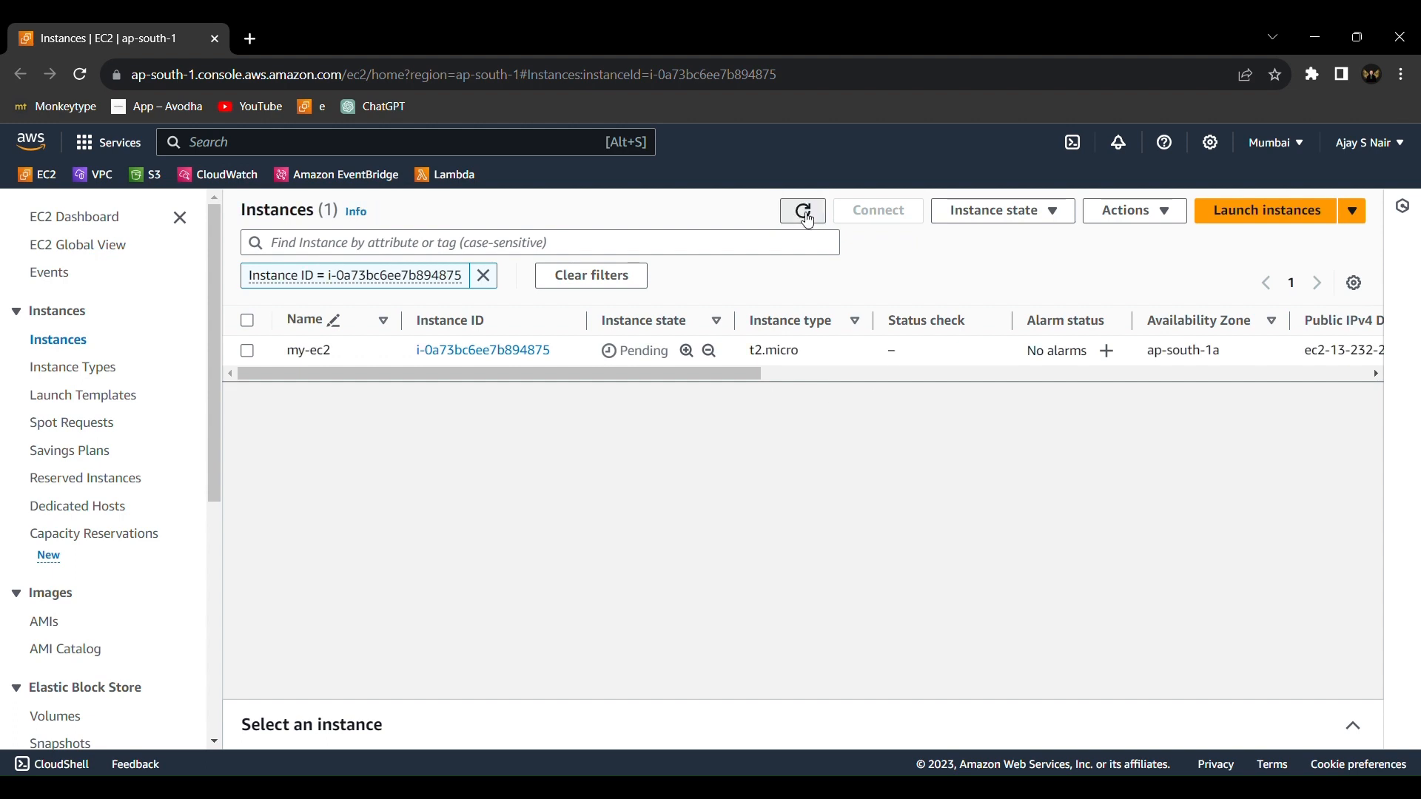
{"action": "left_click", "coordinate": [808, 217]}
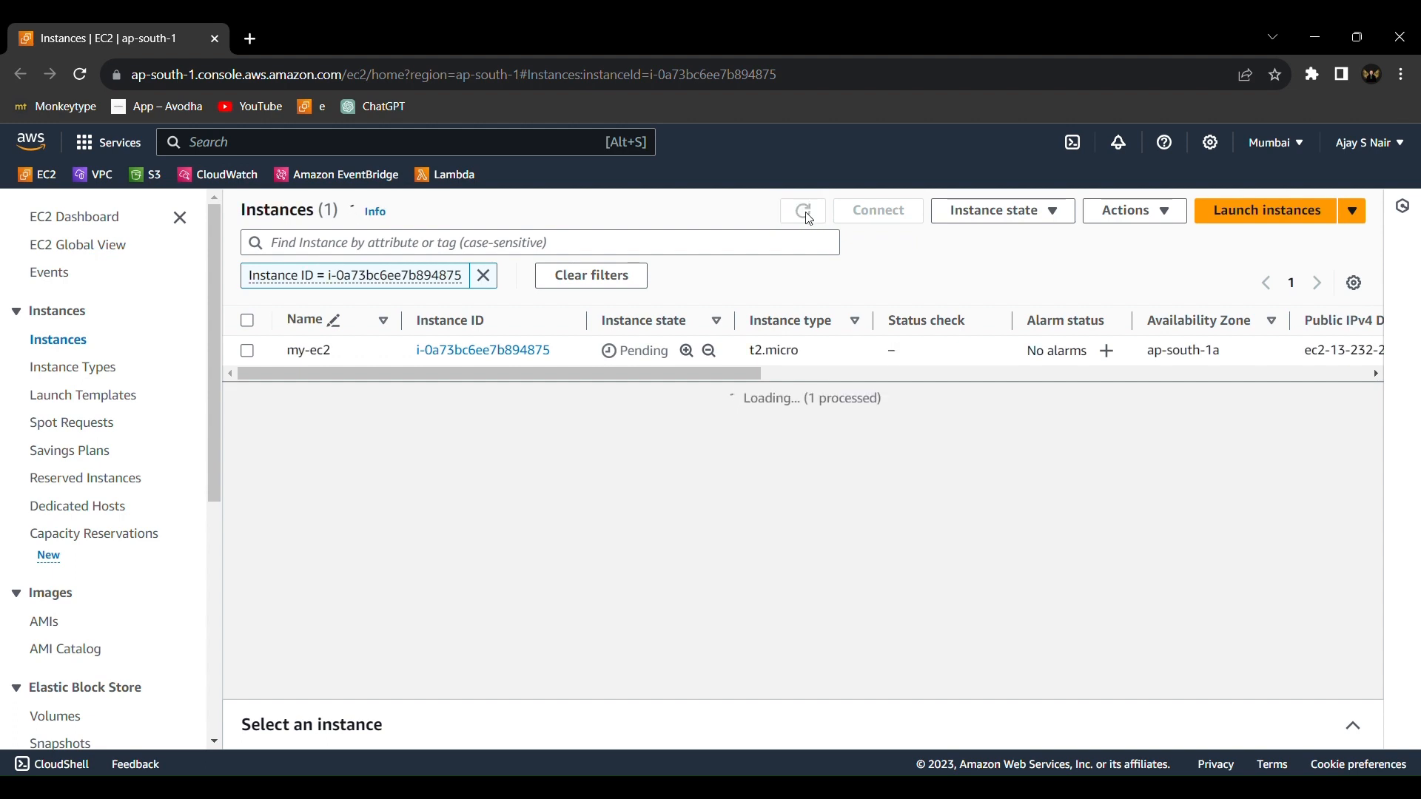
{"action": "left_click", "coordinate": [808, 218]}
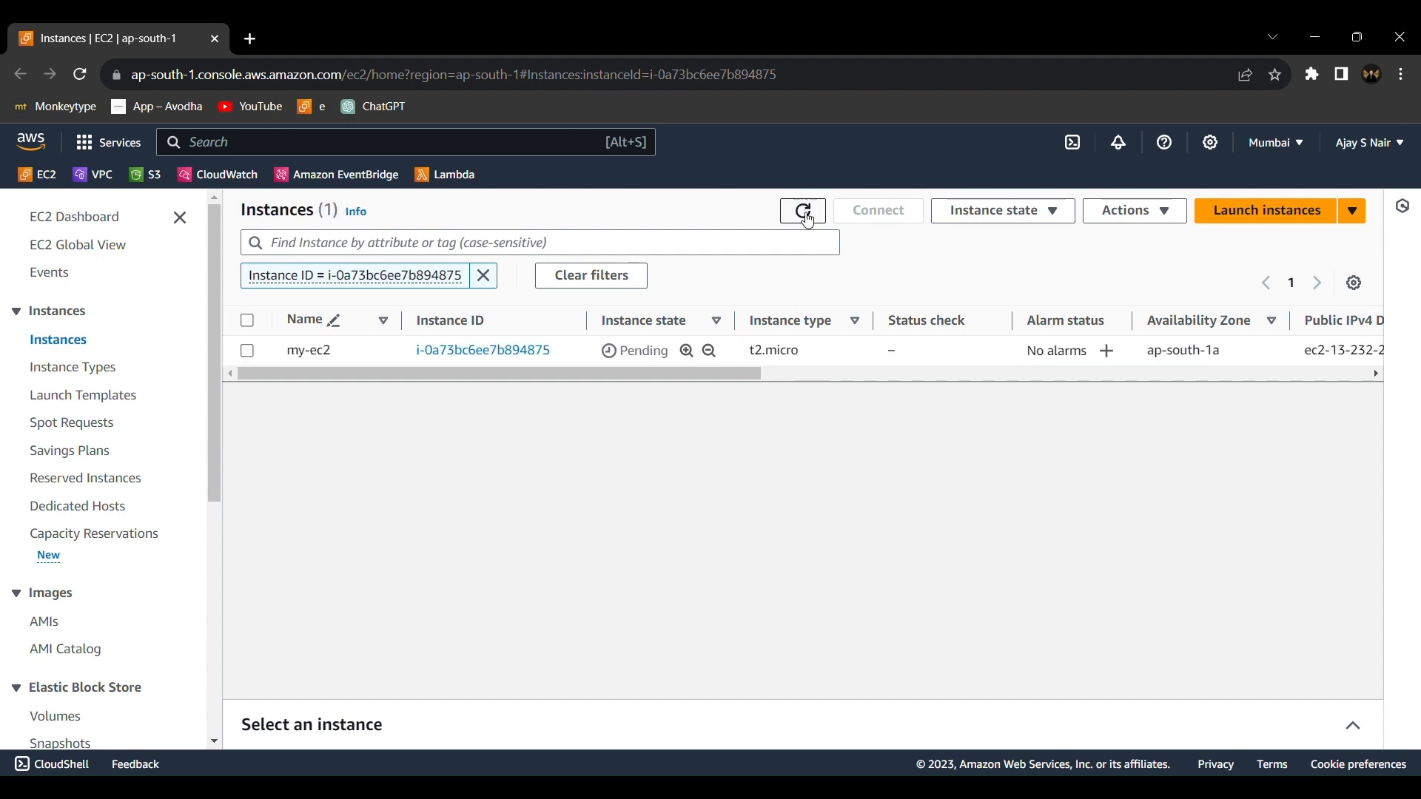
{"action": "left_click", "coordinate": [807, 217]}
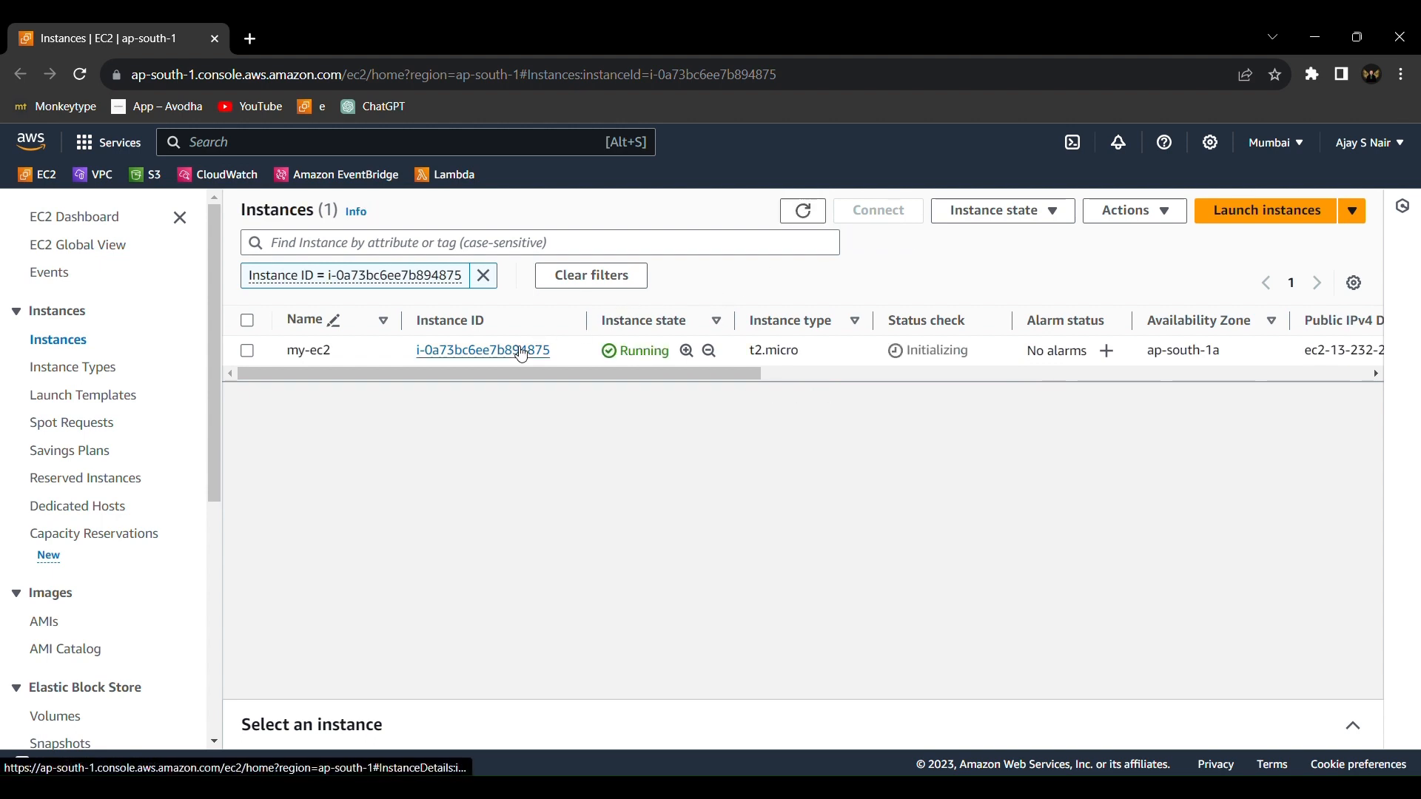
Open the details of my-ec2 and copy its public IPv4 address
{"action": "left_click", "coordinate": [523, 352]}
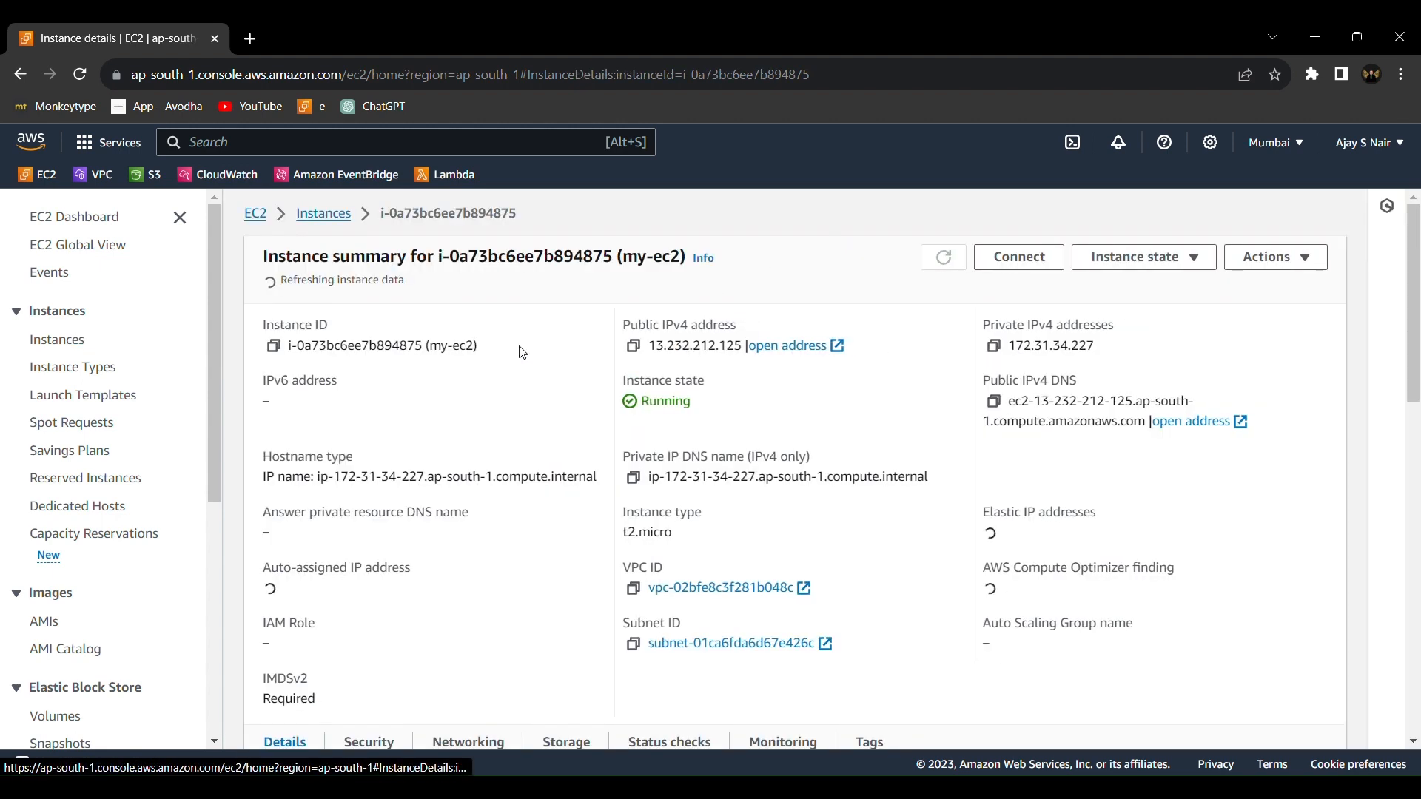
{"action": "left_click", "coordinate": [635, 341]}
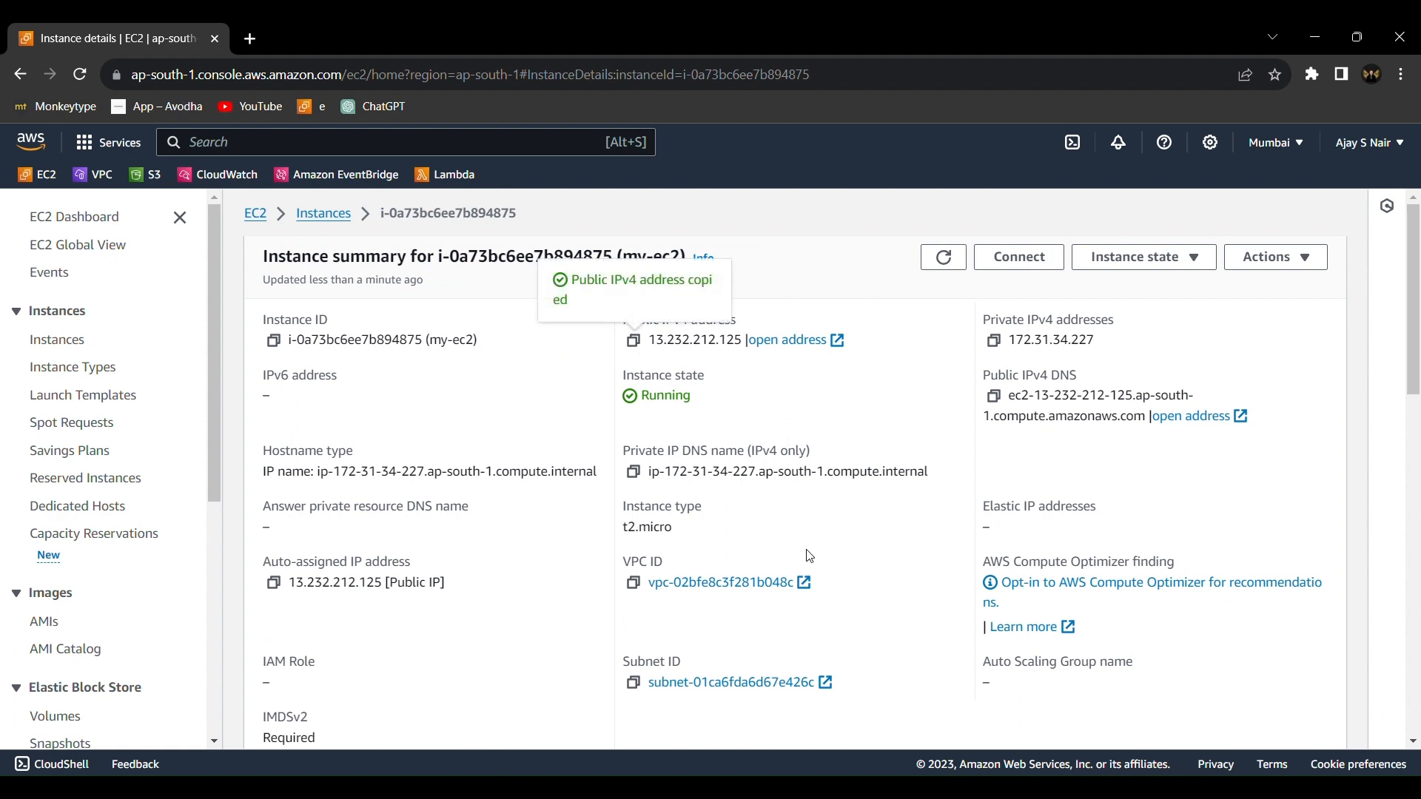
Switch to the terminal and list the files in the home directory with ls
{"action": "left_click", "coordinate": [864, 787]}
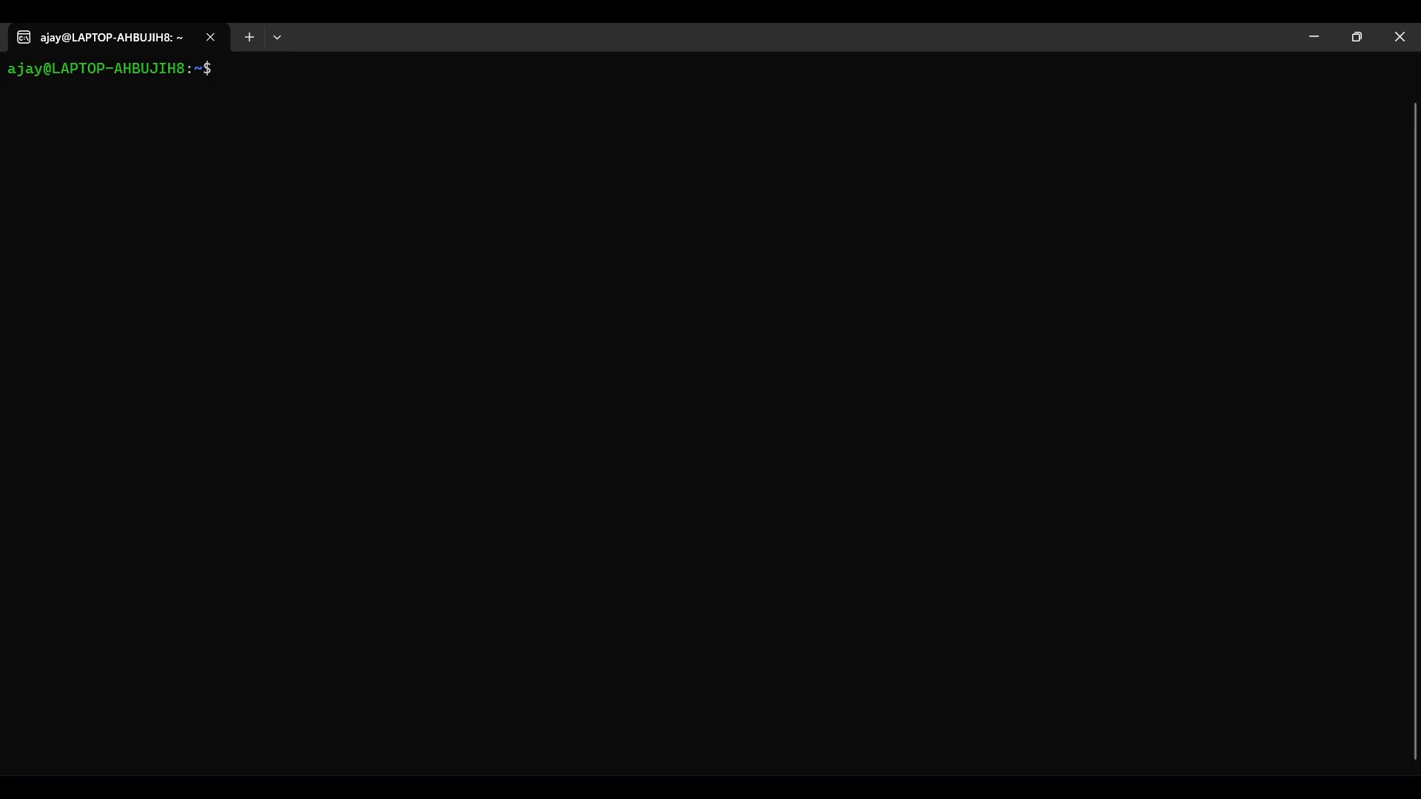
{"action": "type", "text": "ld"}
{"action": "key", "text": "BackSpace"}
{"action": "type", "text": "s"}
{"action": "key", "text": "Return"}
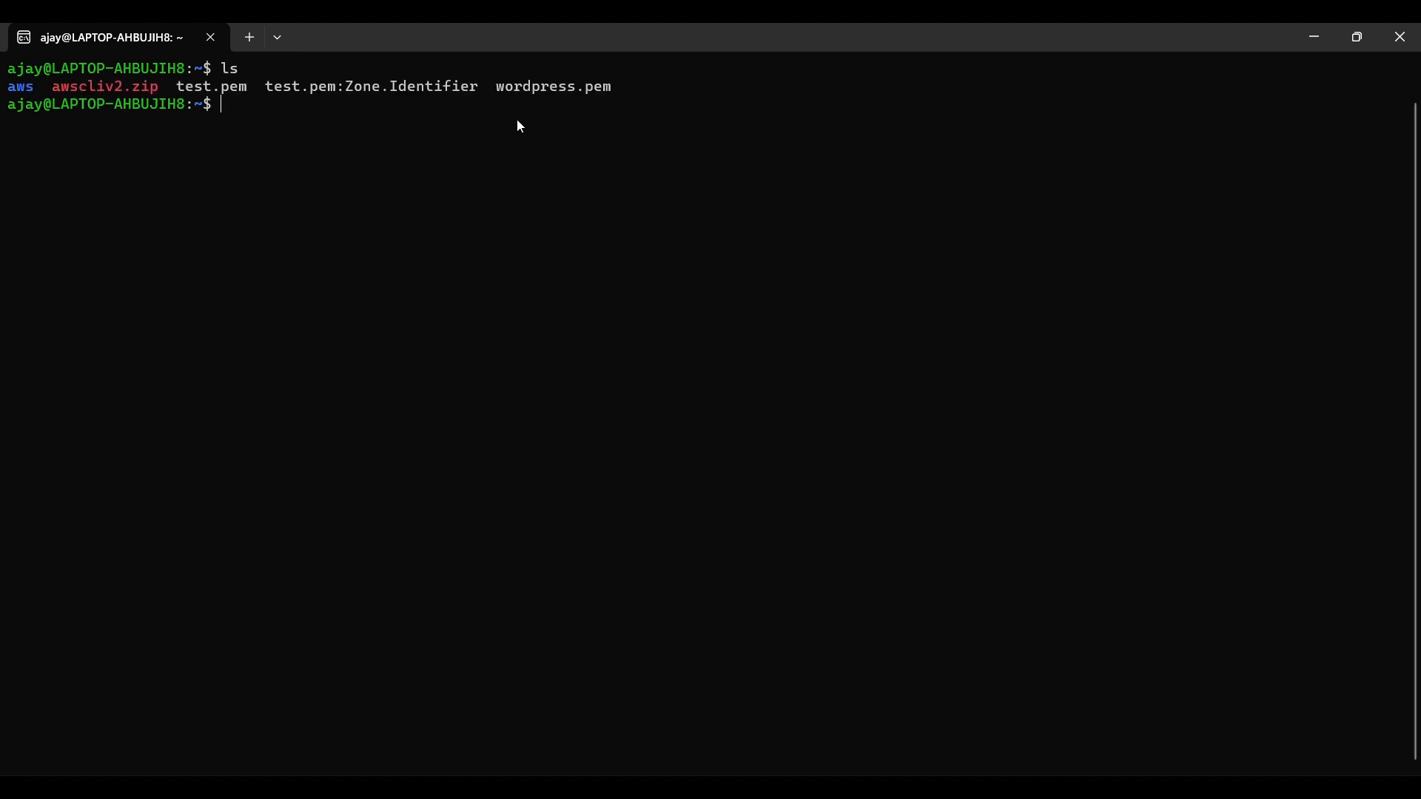
{"action": "key", "text": "ctrl+l"}
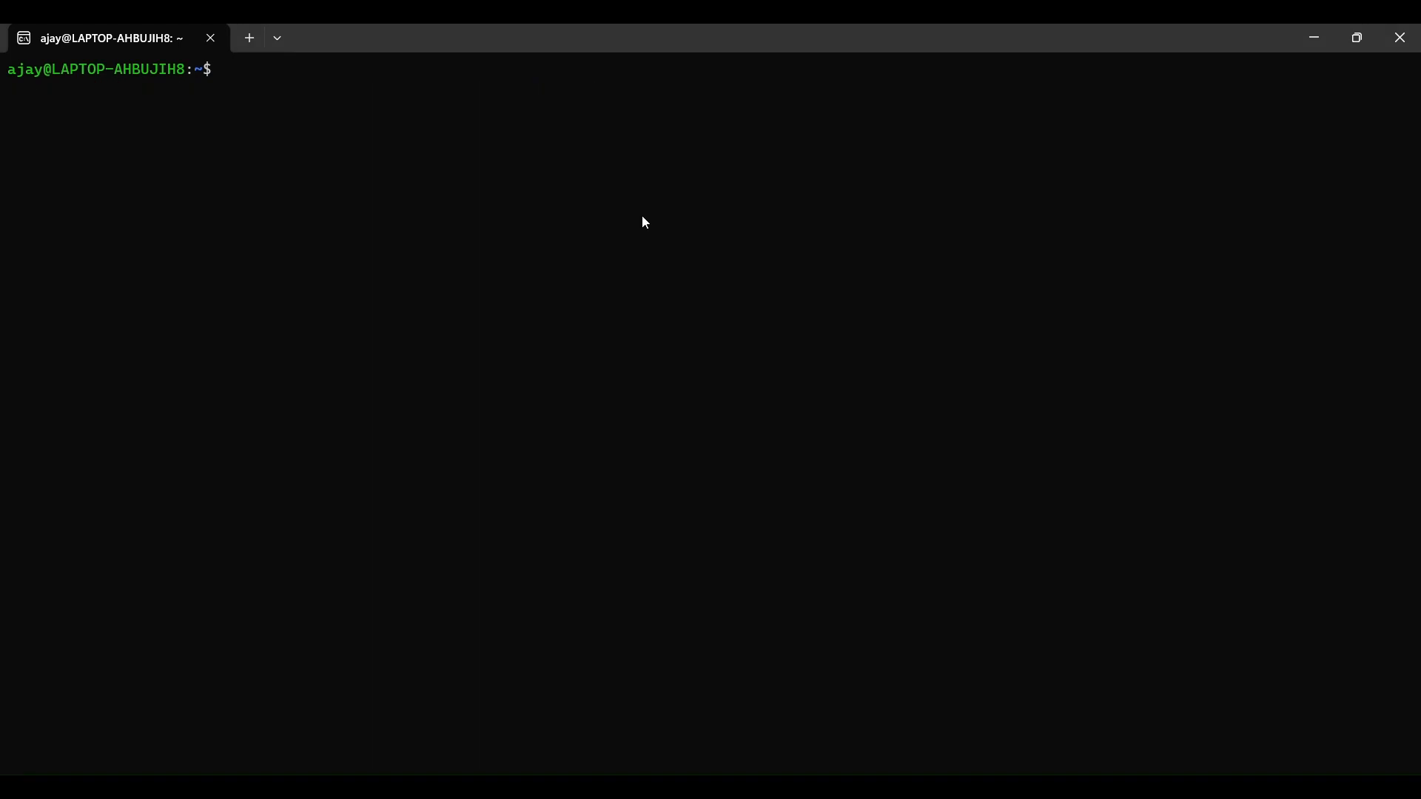
{"action": "type", "text": "ssh -i wordp"}
{"action": "key", "text": "Tab"}
{"action": "type", "text": "u"}
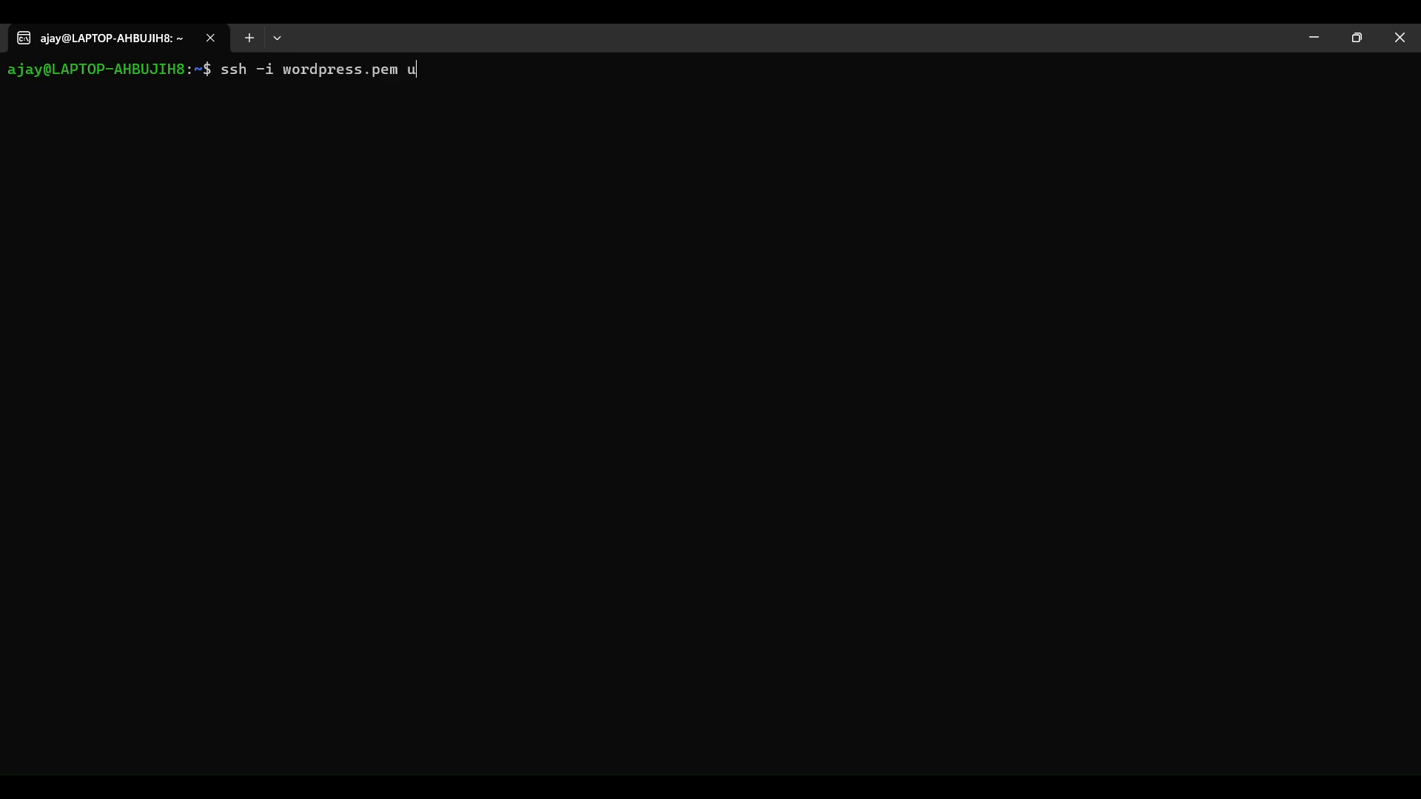
{"action": "type", "text": "buntu@"}
{"action": "key", "text": "ctrl+grave"}
{"action": "key", "text": "Down"}
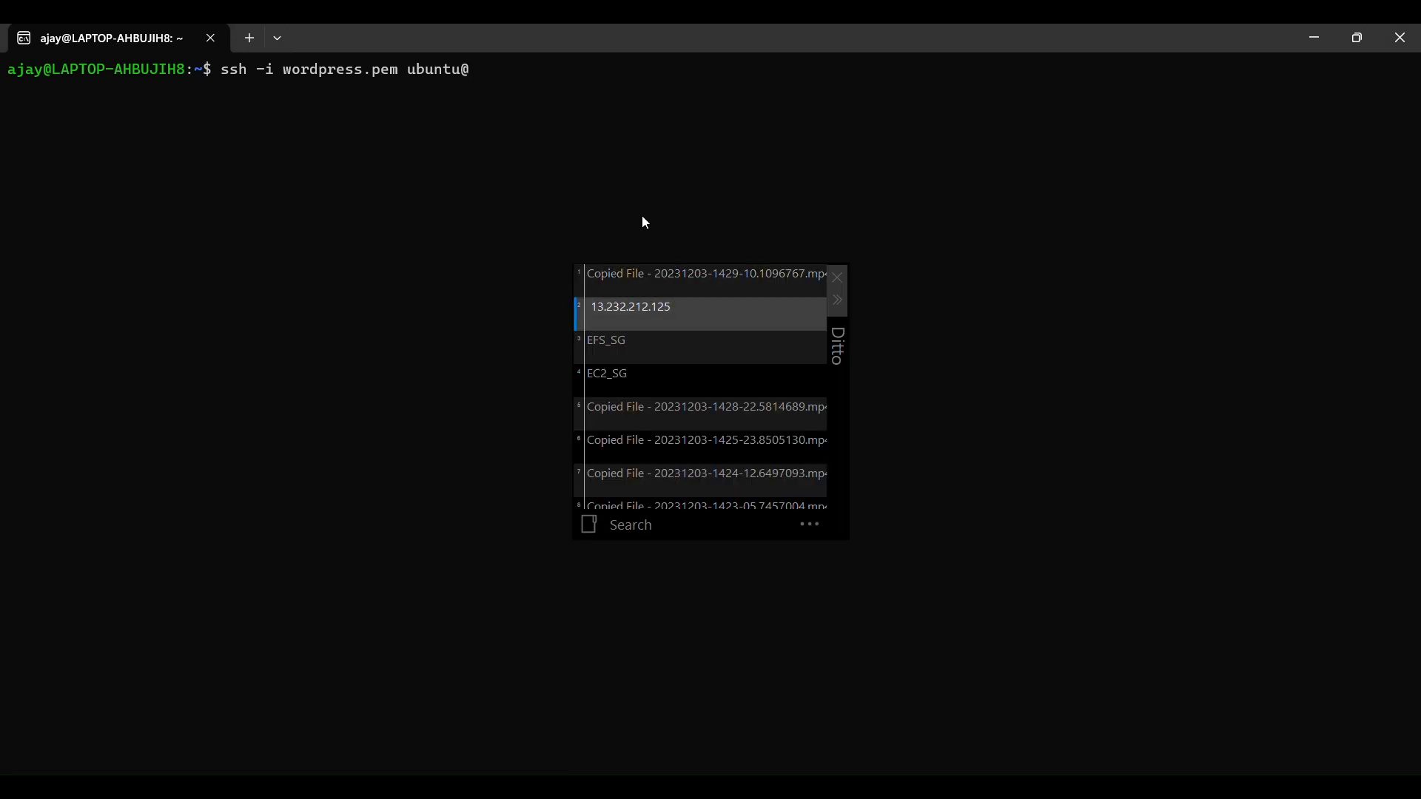
{"action": "key", "text": "Return"}
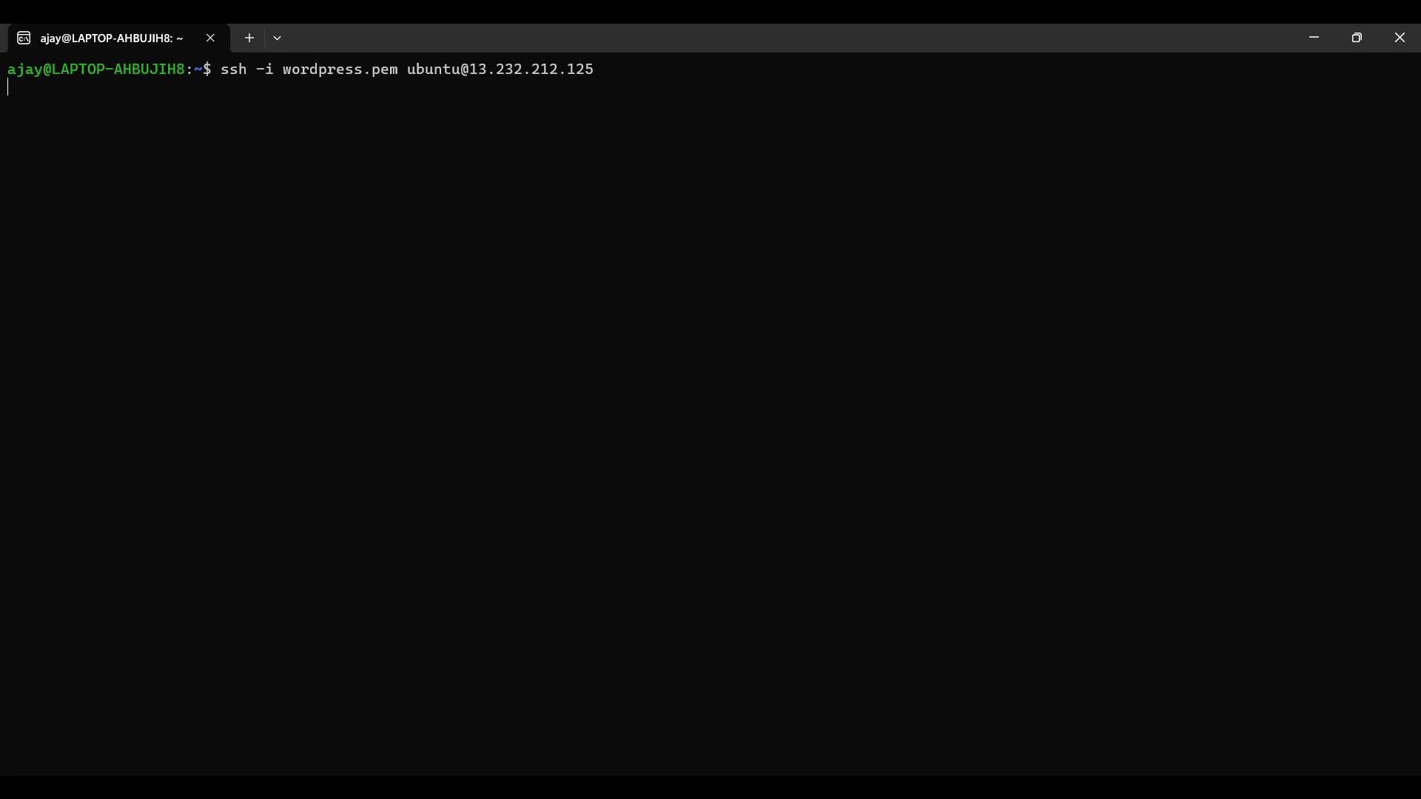
{"action": "key", "text": "Return"}
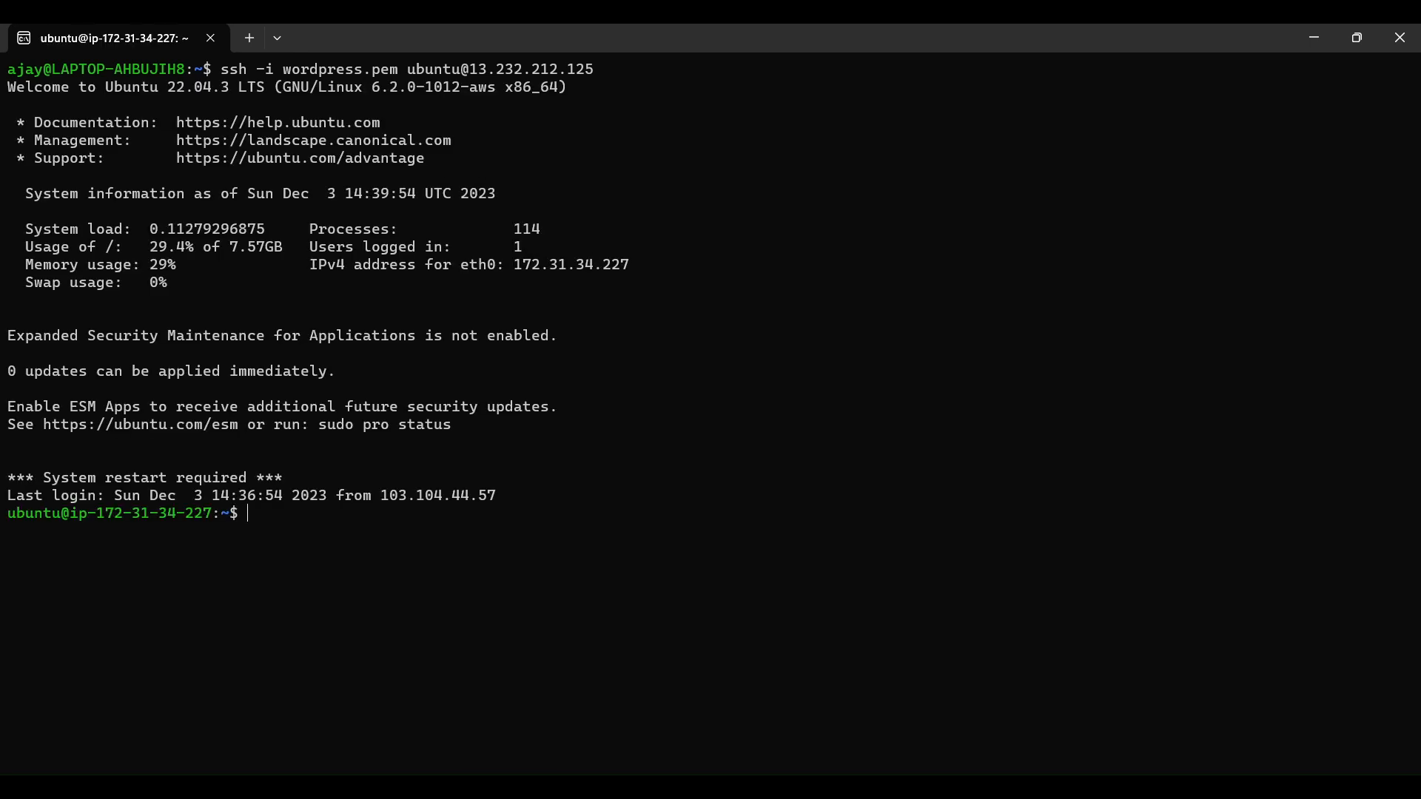
Switch to the root user with sudo -i and clear the terminal screen
{"action": "type", "text": "sudo -i"}
{"action": "key", "text": "Return"}
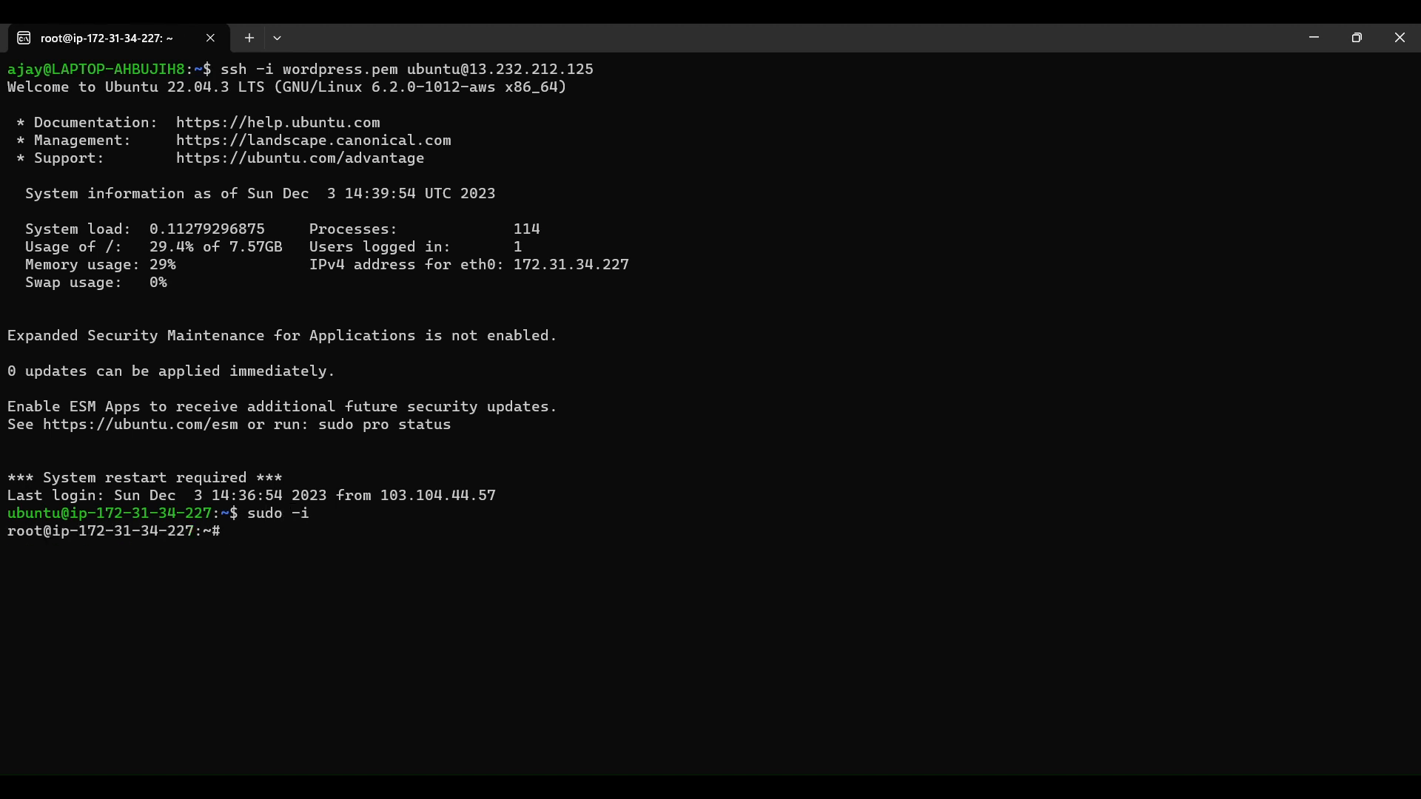
{"action": "key", "text": "ctrl+l"}
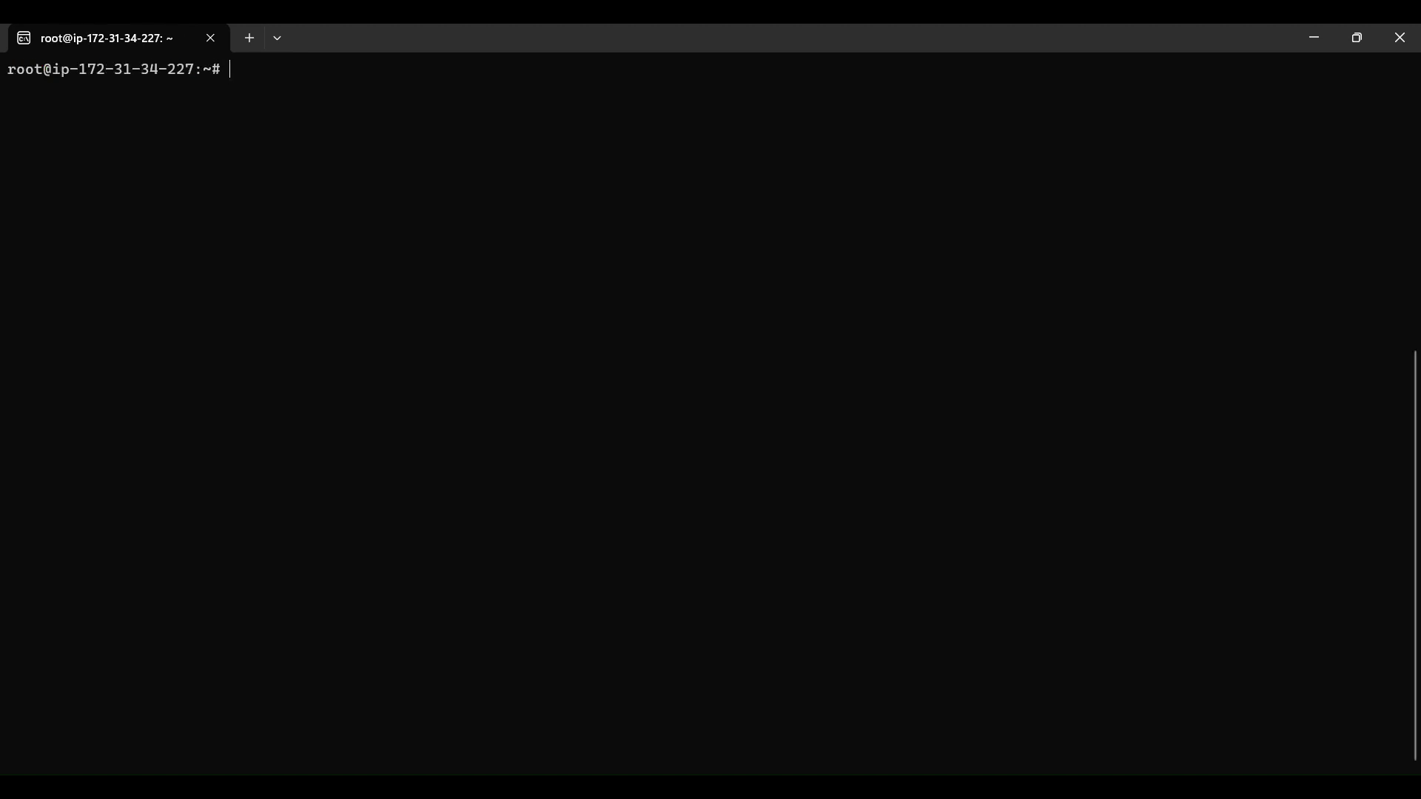
List the mounted file systems in human-readable sizes with df -h
{"action": "type", "text": "df"}
{"action": "type", "text": "-h"}
{"action": "key", "text": "Return"}
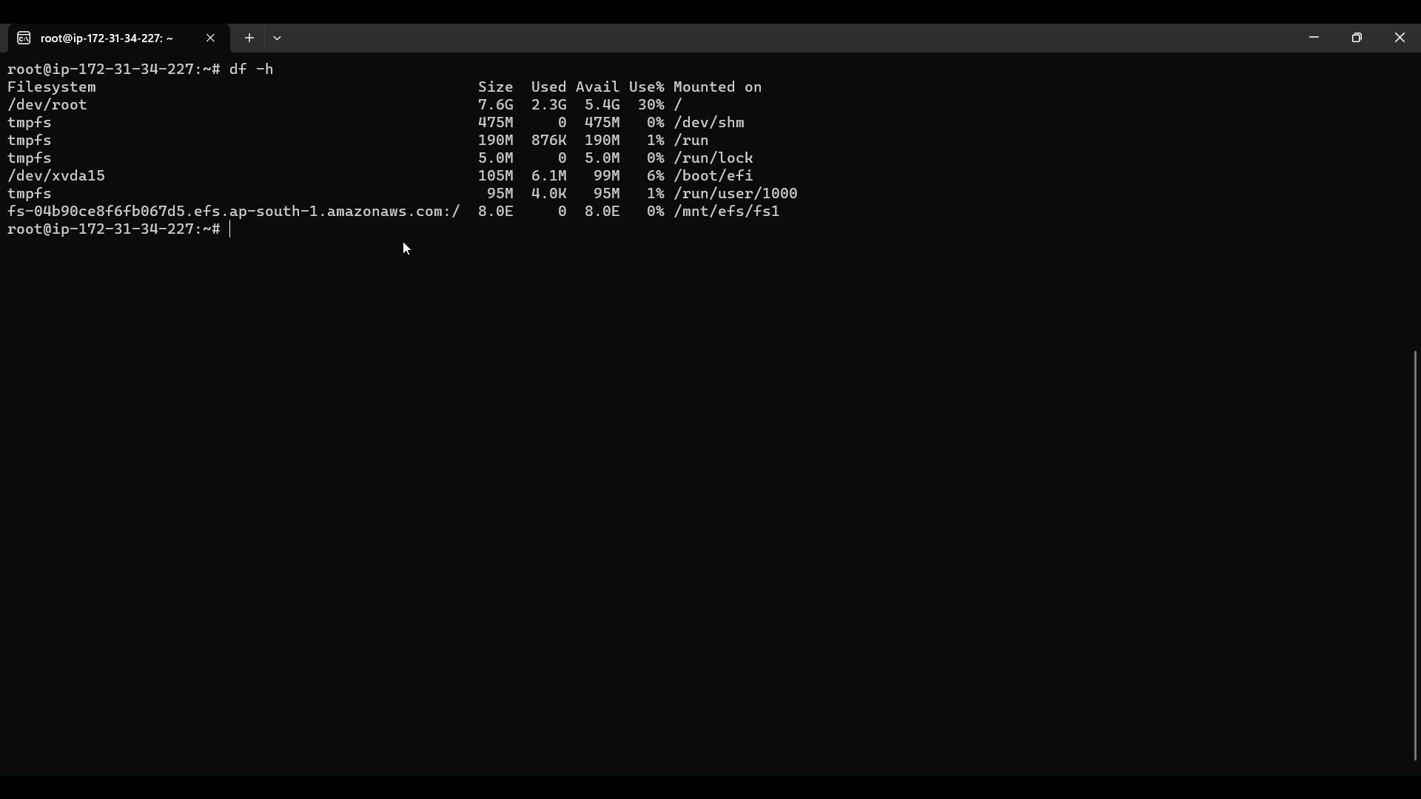
Run df -h -T to list the mounted file systems together with their types
{"action": "key", "text": "Up"}
{"action": "type", "text": "-T"}
{"action": "key", "text": "Return"}
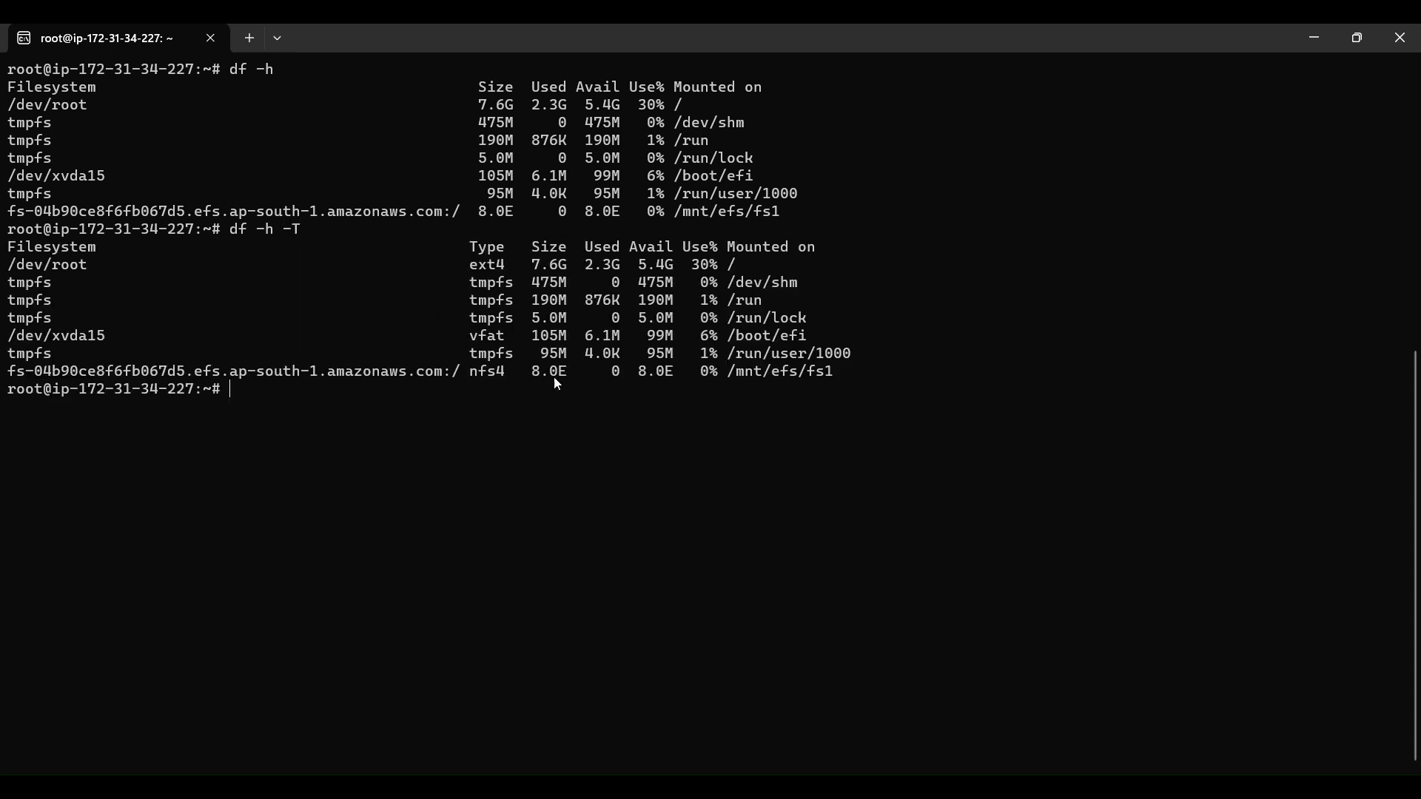